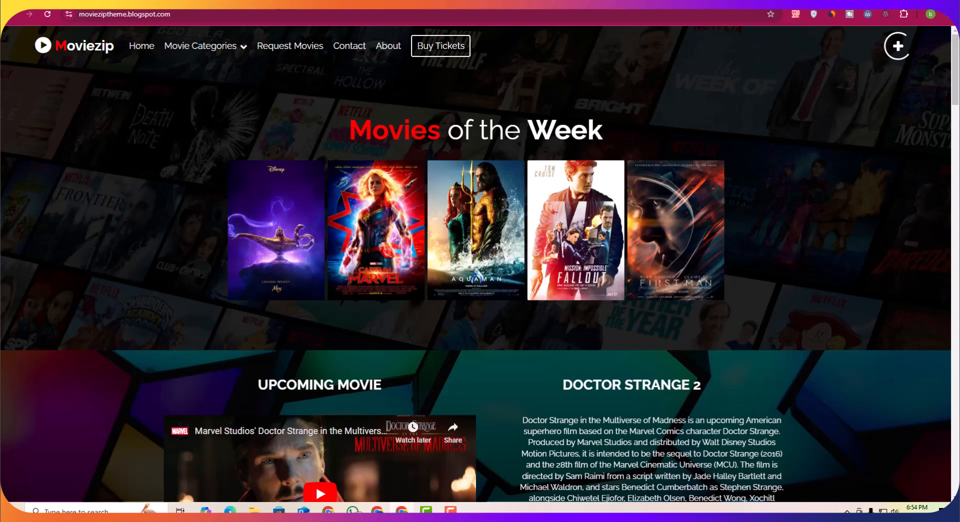
Step: Search for blogger in a new tab and open the Blogger.com site
{"action": "key", "text": "ctrl+t"}
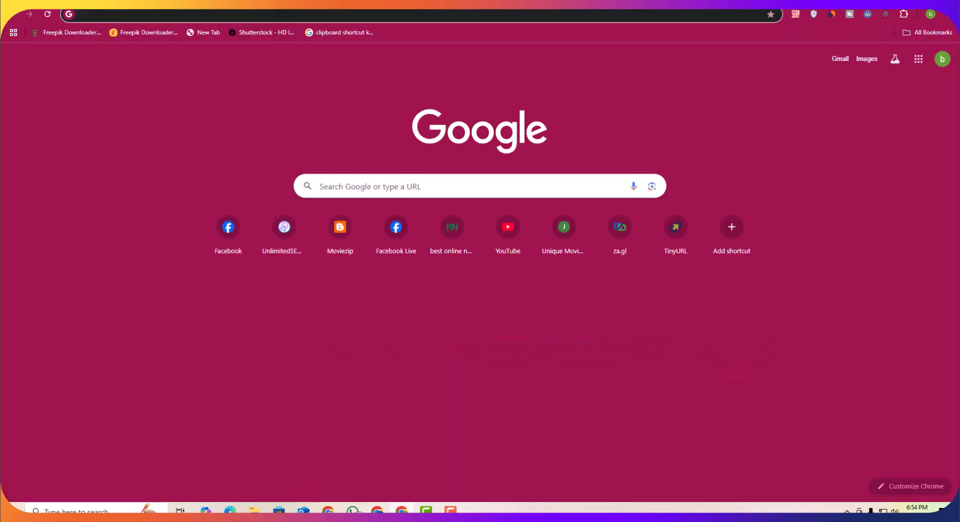
{"action": "type", "text": "blo"}
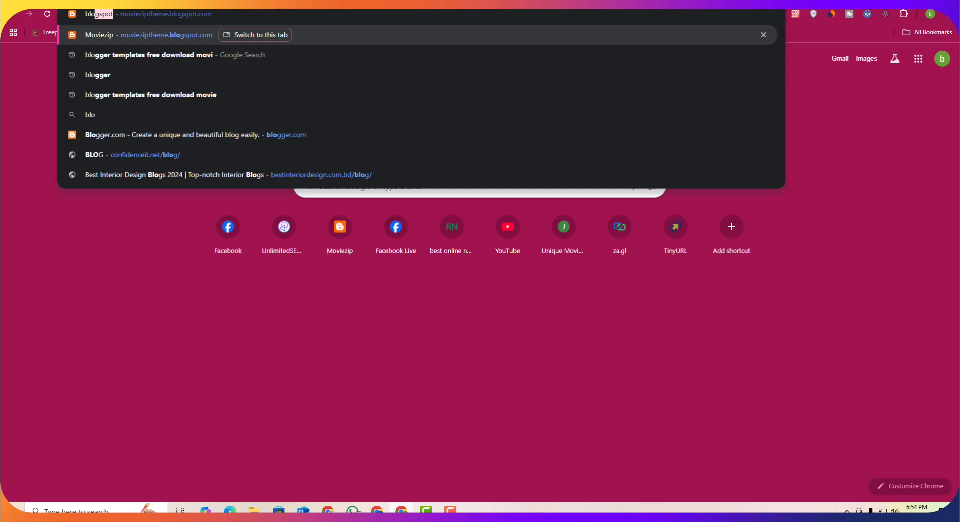
{"action": "type", "text": "g"}
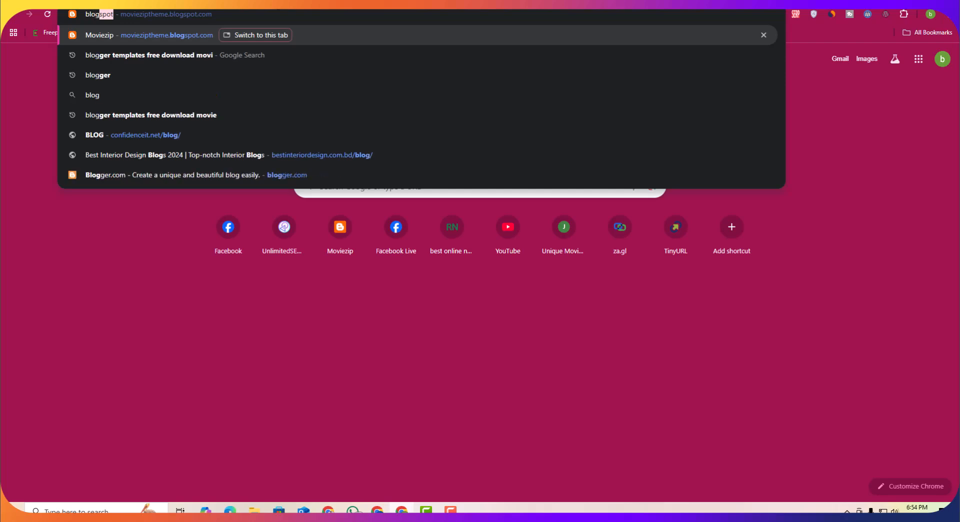
{"action": "left_click", "coordinate": [203, 79]}
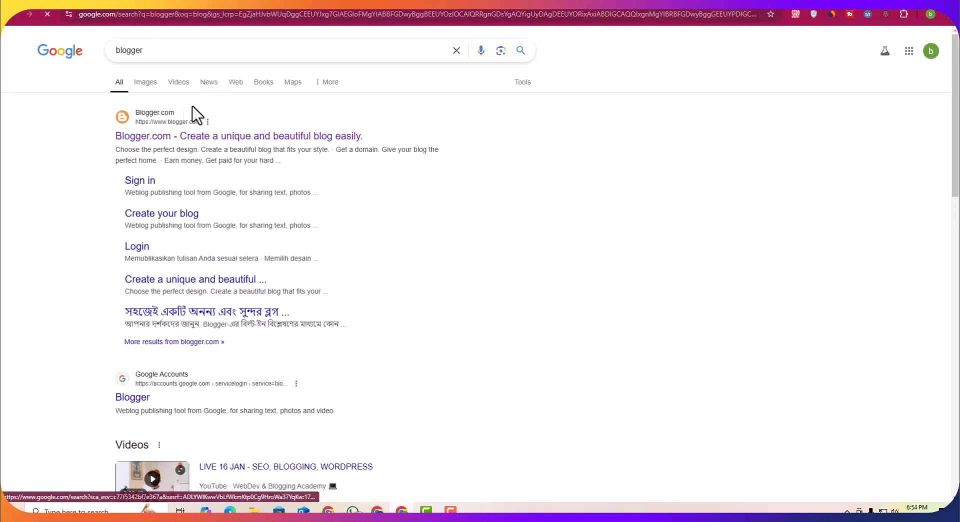
{"action": "left_click", "coordinate": [227, 134]}
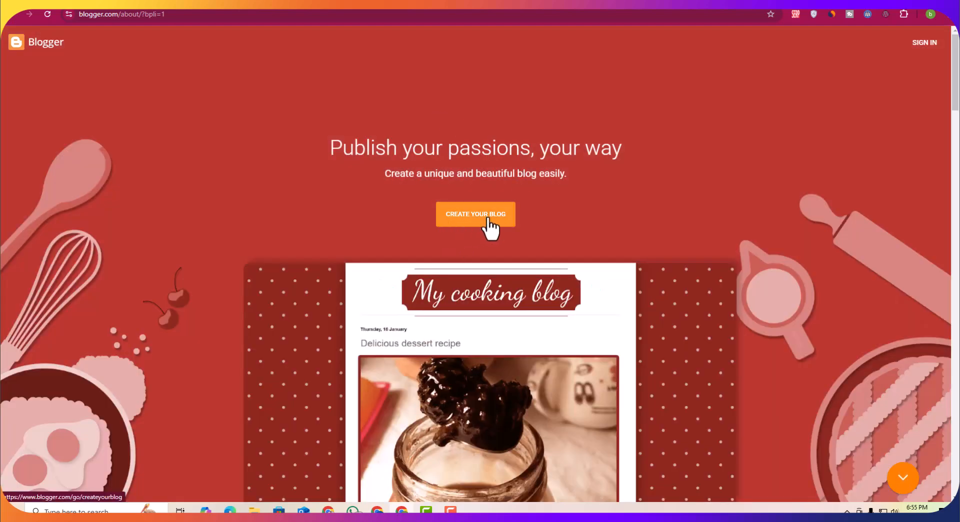
Step: Start creating a blog and sign in to the Google account by entering its password
{"action": "left_click", "coordinate": [458, 228]}
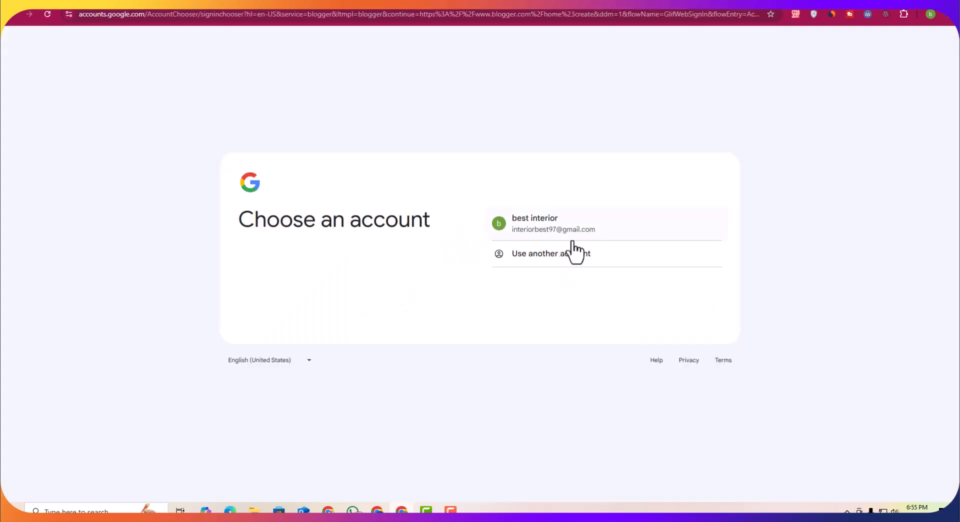
{"action": "left_click", "coordinate": [535, 231]}
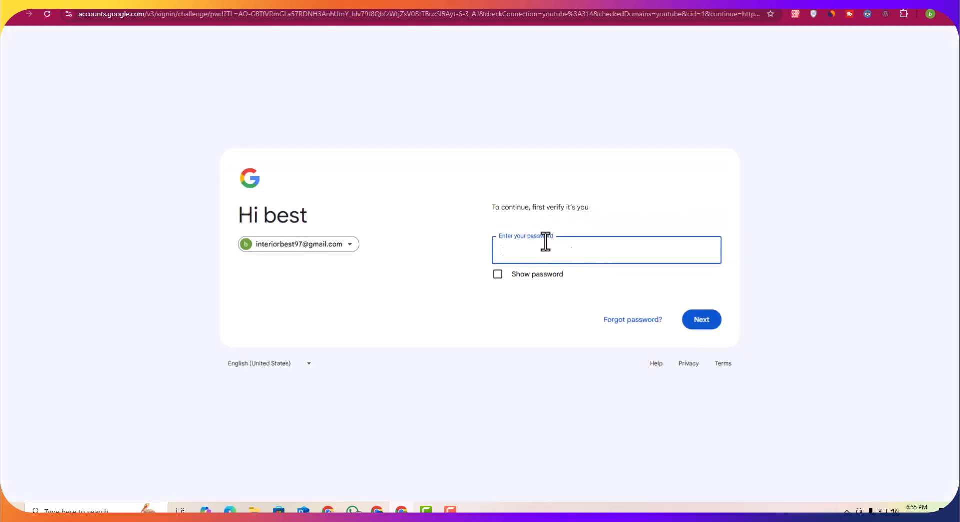
{"action": "left_click", "coordinate": [554, 252]}
{"action": "type", "text": "••••••••••••••••"}
{"action": "left_click", "coordinate": [704, 323]}
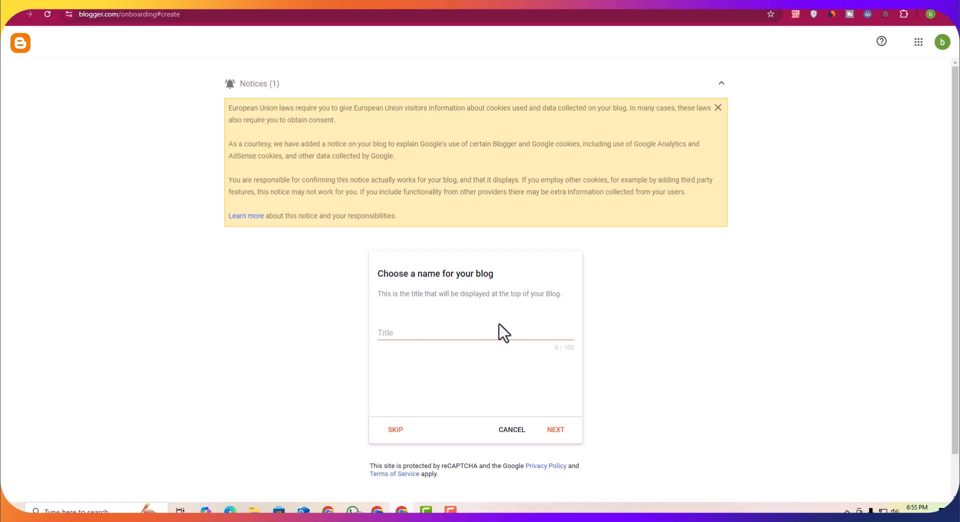
Step: Name the blog Unique Movie and continue
{"action": "left_click", "coordinate": [409, 338]}
{"action": "type", "text": "Unique Movie"}
{"action": "left_click", "coordinate": [557, 431]}
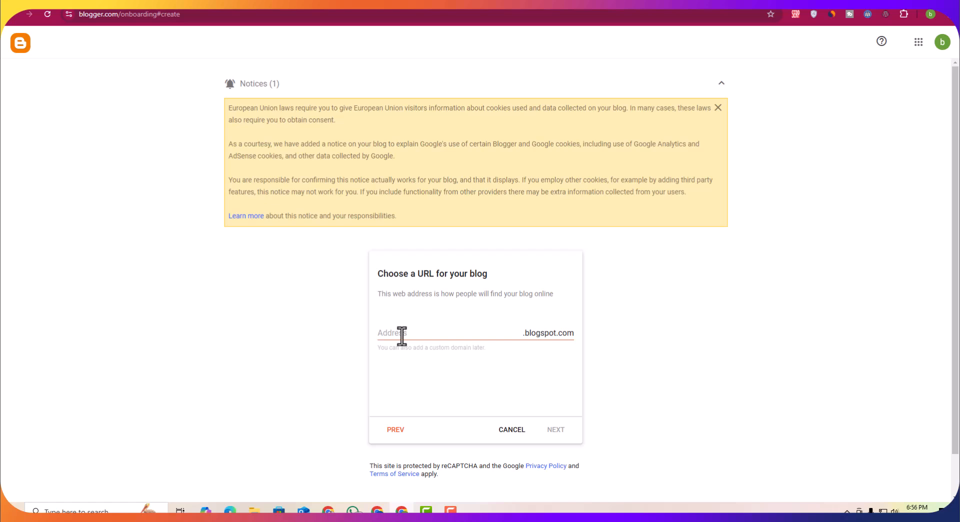
Step: Set the blog address to uniquemoviebd.blogspot.com and continue
{"action": "left_click", "coordinate": [401, 334]}
{"action": "type", "text": "uniquemovie"}
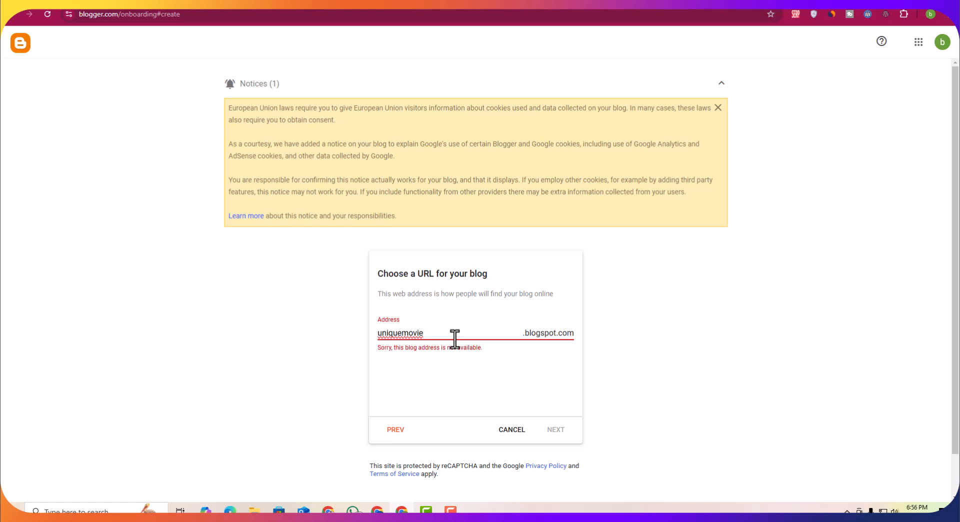
{"action": "type", "text": "bd"}
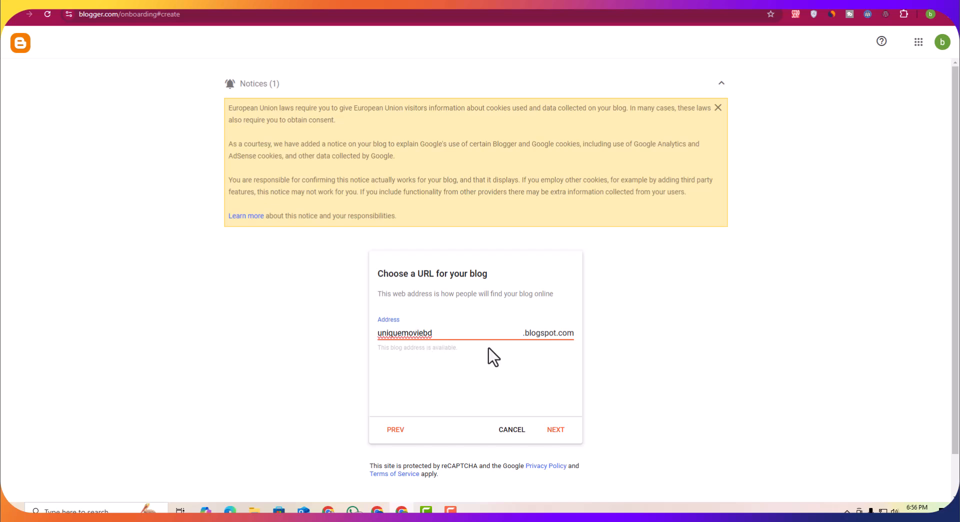
{"action": "left_click", "coordinate": [560, 430]}
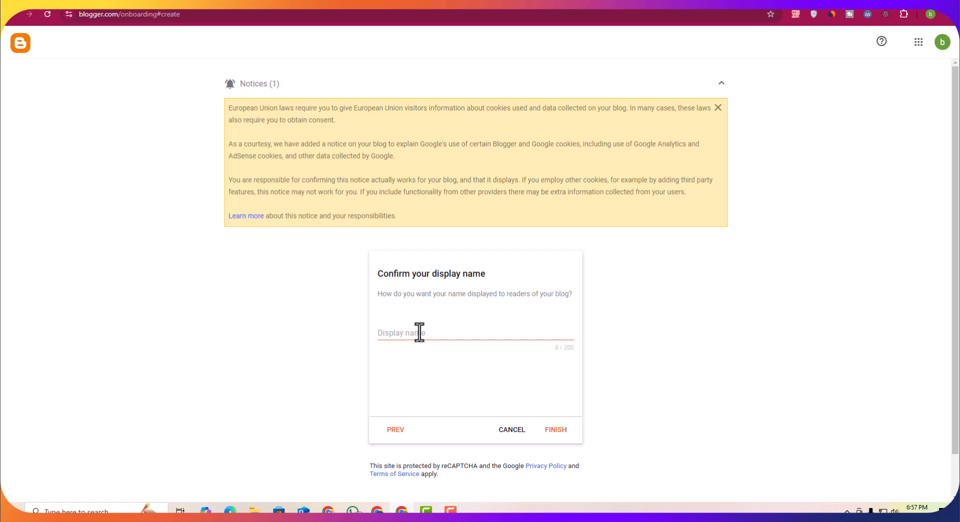
Step: Paste a display name, finish creating the blog, and preview the new blog before returning to the dashboard
{"action": "left_click", "coordinate": [419, 333]}
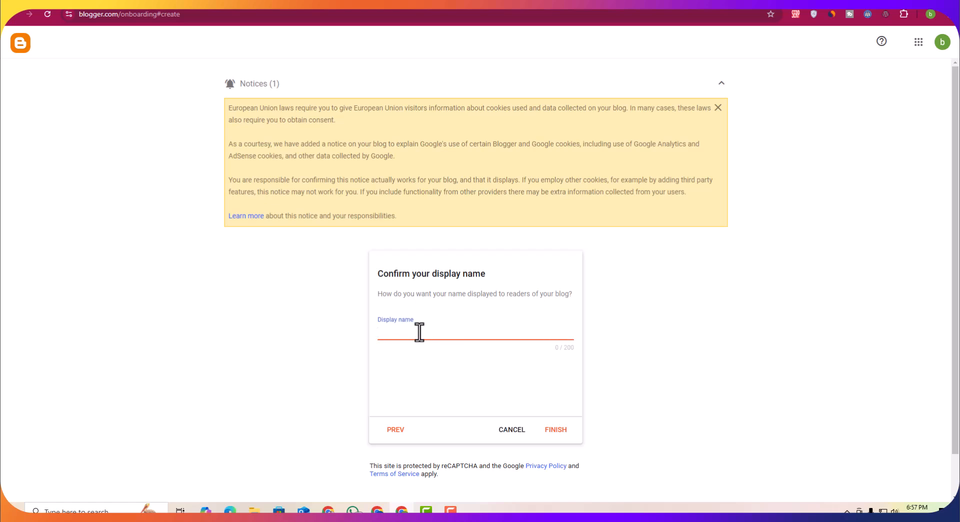
{"action": "type", "text": "Unique Movie"}
{"action": "left_click", "coordinate": [557, 433]}
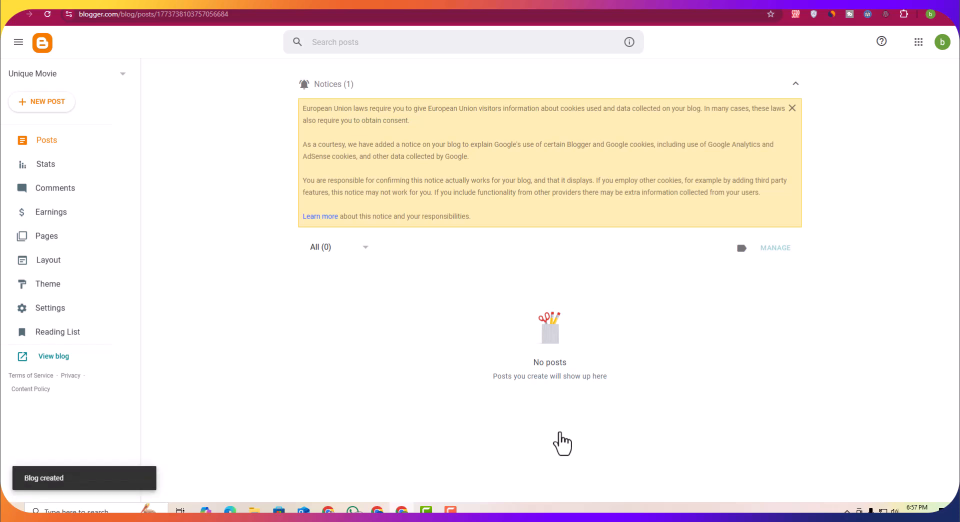
{"action": "left_click", "coordinate": [51, 358]}
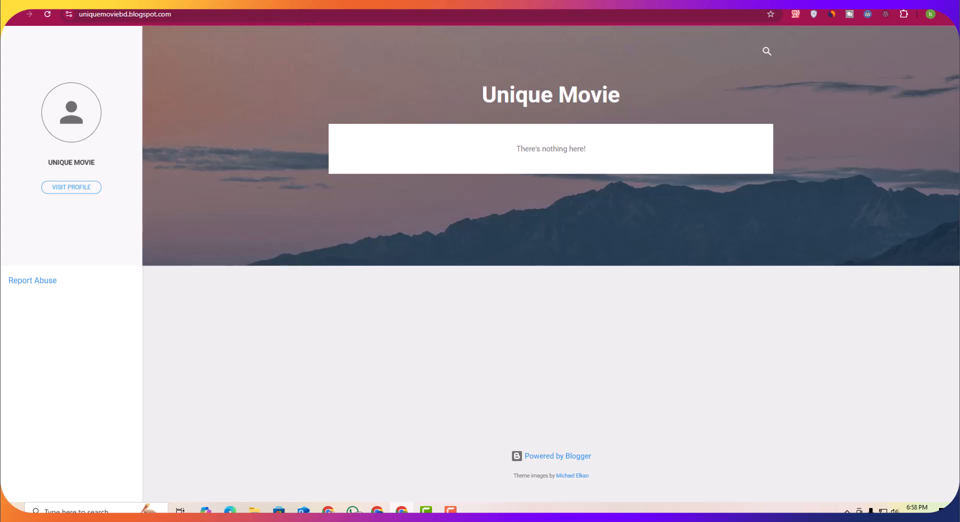
{"action": "left_click", "coordinate": [299, 4]}
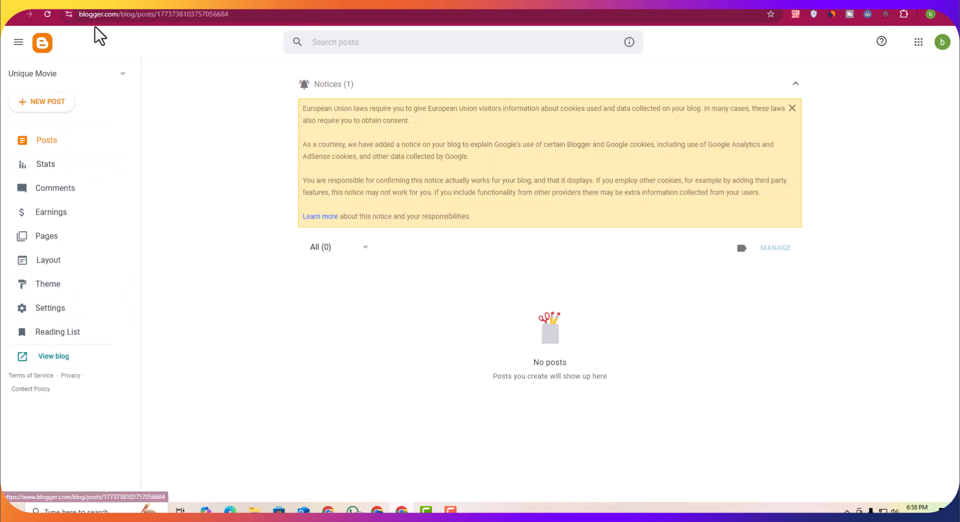
Step: Open the theme's HTML editor and delete all of its existing code
{"action": "left_click", "coordinate": [45, 289]}
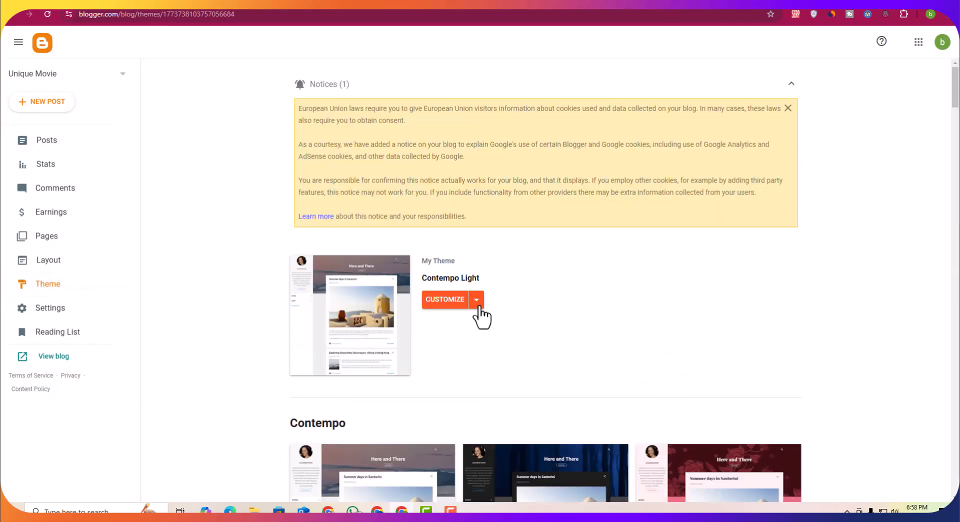
{"action": "left_click", "coordinate": [477, 307]}
{"action": "left_click", "coordinate": [373, 382]}
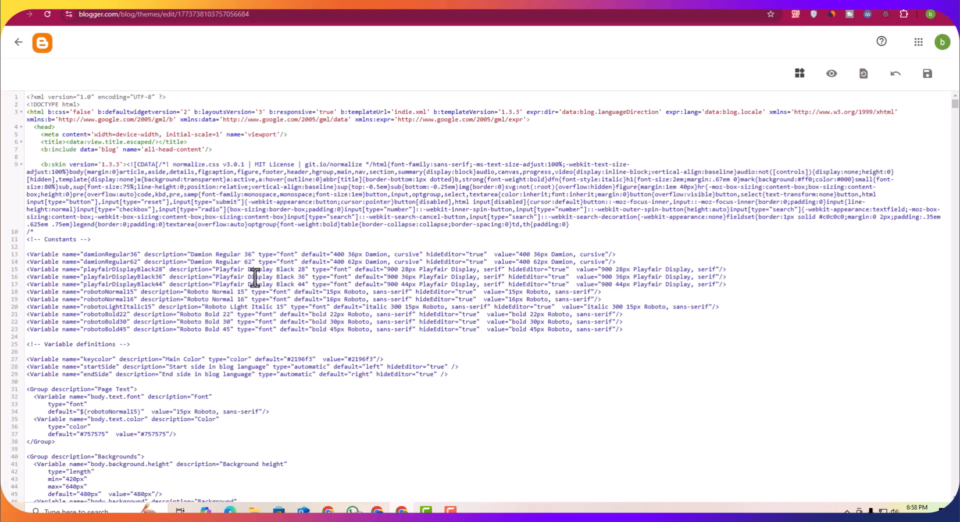
{"action": "left_click", "coordinate": [217, 246]}
{"action": "key", "text": "ctrl+a"}
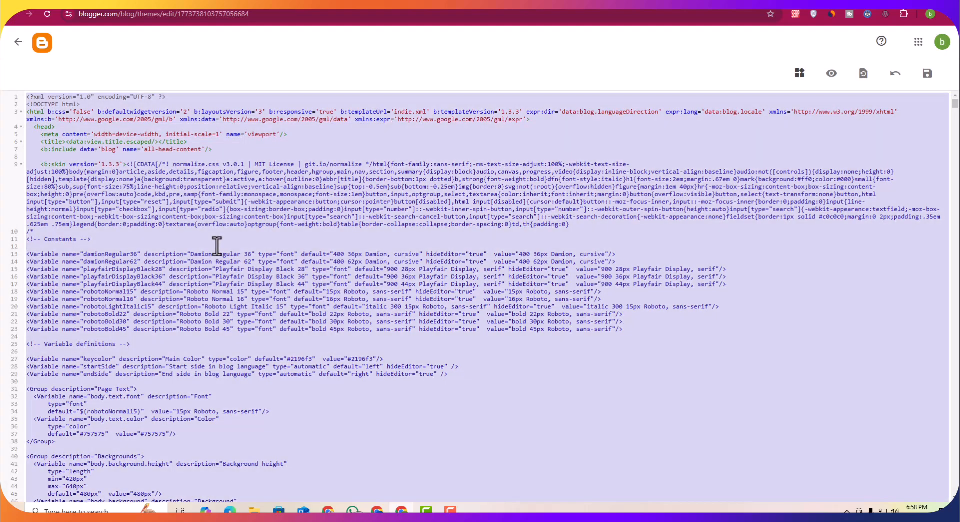
{"action": "key", "text": "Delete"}
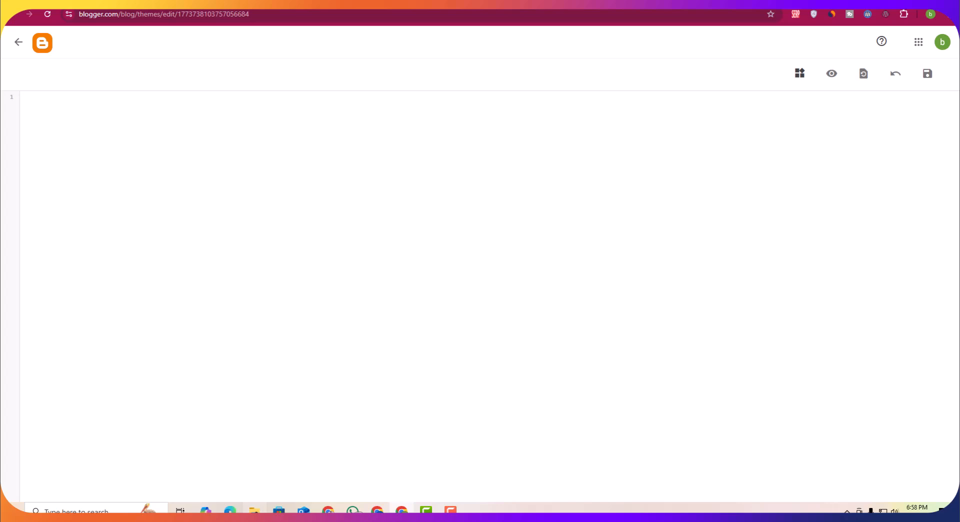
Step: Open the SoraFlix Free Version 1.0 template file from the Downloads folder in a text editor
{"action": "left_click", "coordinate": [254, 510]}
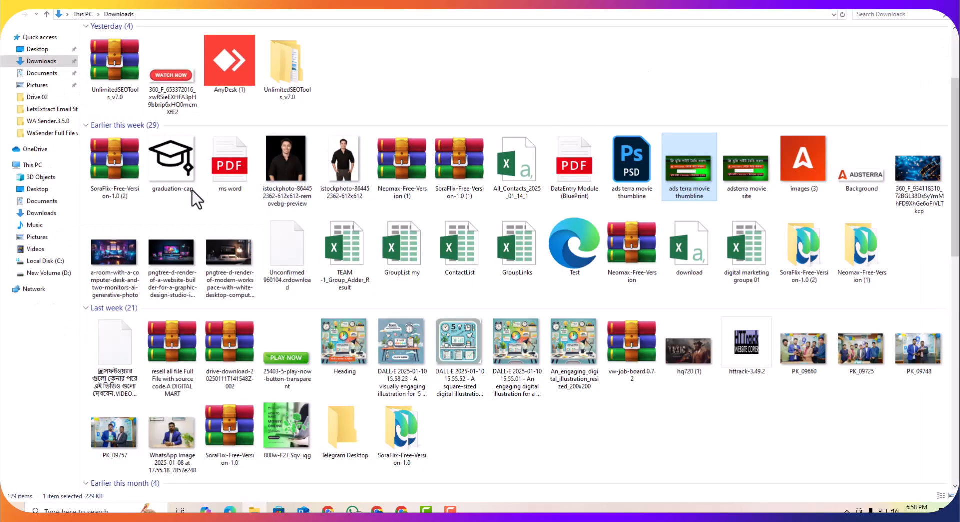
{"action": "left_click", "coordinate": [103, 168]}
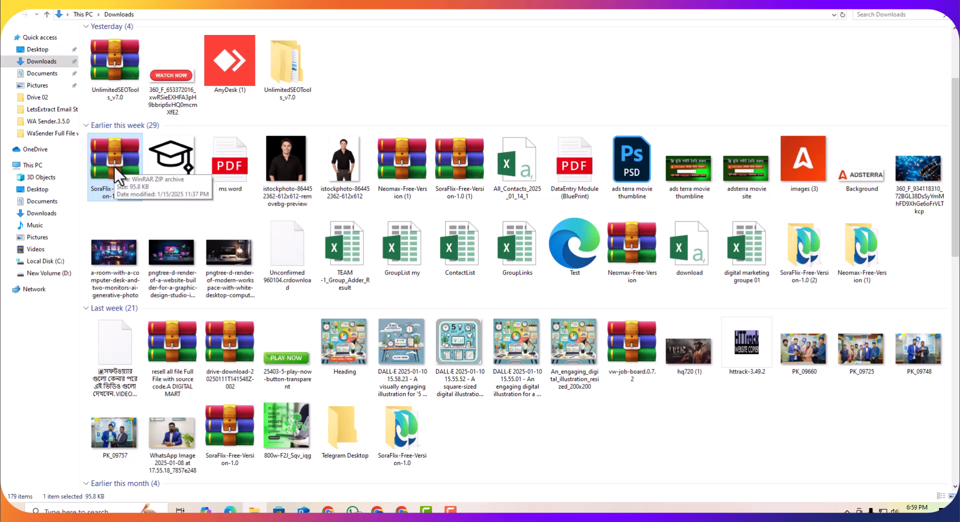
{"action": "right_click", "coordinate": [114, 165]}
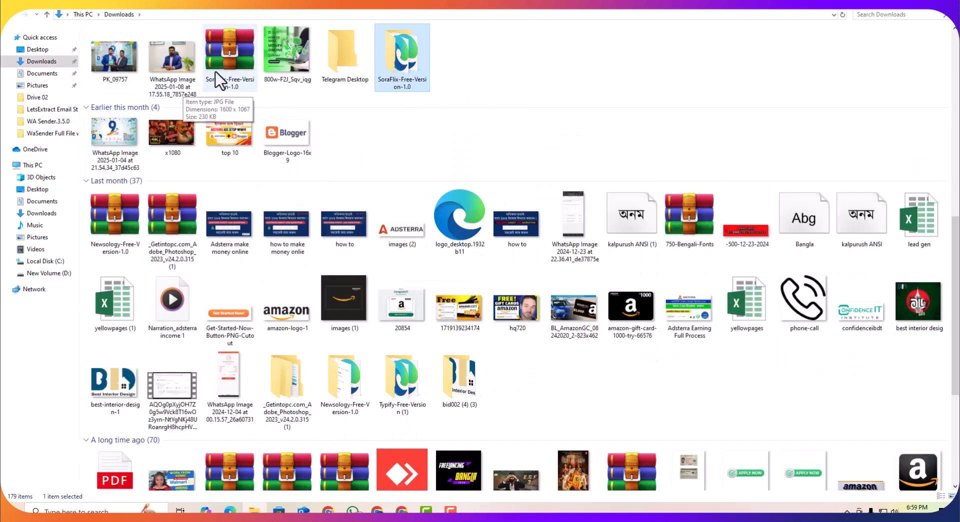
{"action": "double_click", "coordinate": [401, 68]}
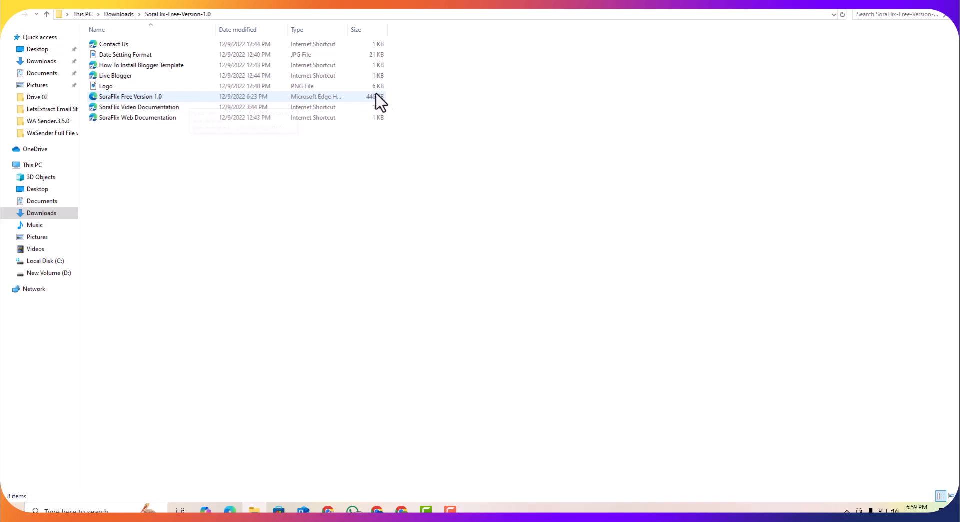
{"action": "right_click", "coordinate": [135, 98]}
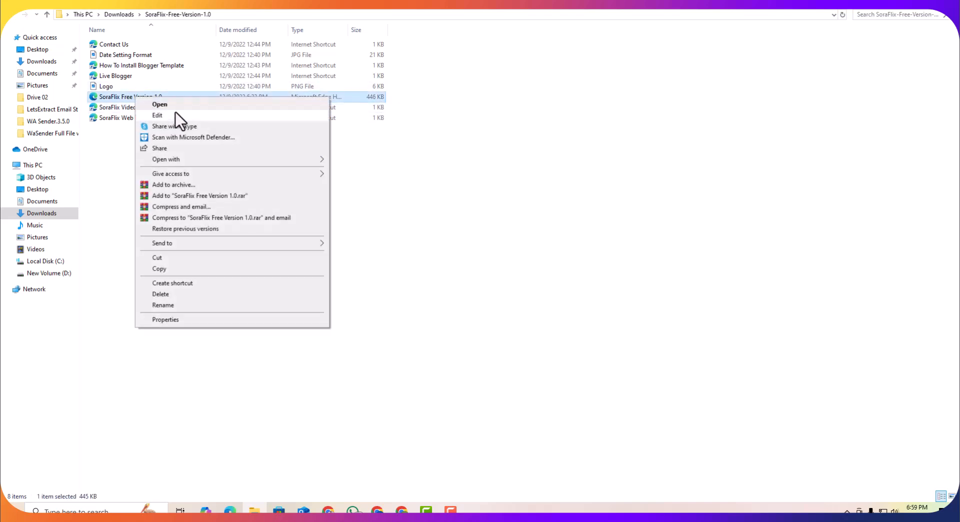
{"action": "left_click", "coordinate": [183, 102]}
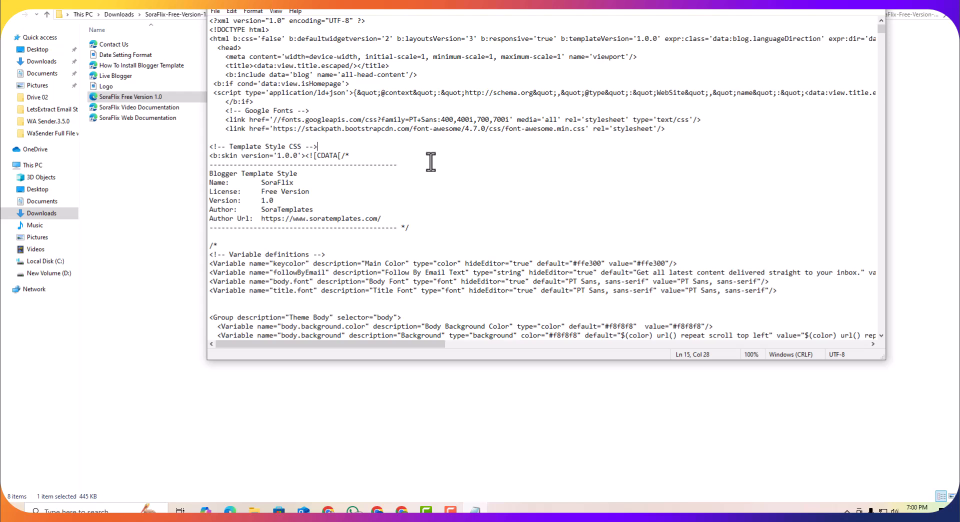
Step: Copy the entire template code into the blog's theme HTML editor and save the theme
{"action": "key", "text": "ctrl+a"}
{"action": "right_click", "coordinate": [288, 110]}
{"action": "left_click", "coordinate": [332, 141]}
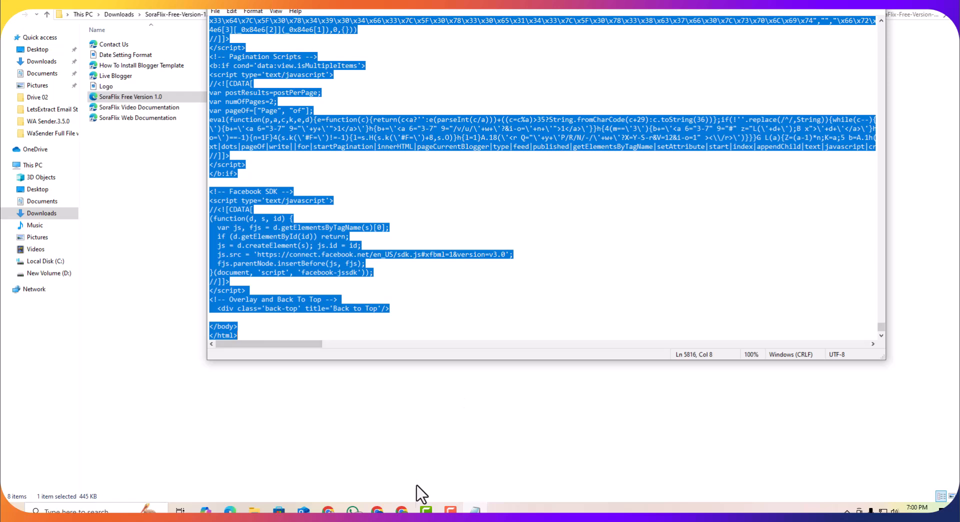
{"action": "left_click", "coordinate": [404, 506]}
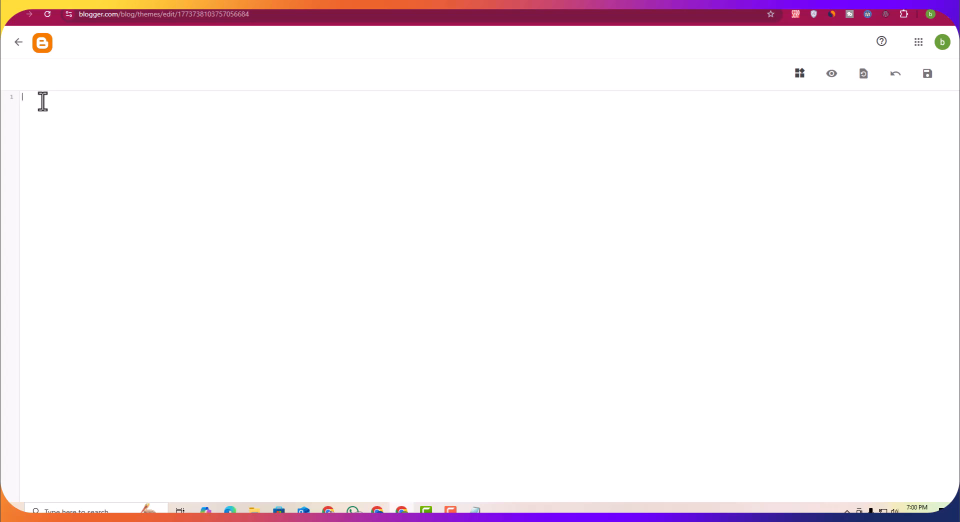
{"action": "key", "text": "ctrl+v"}
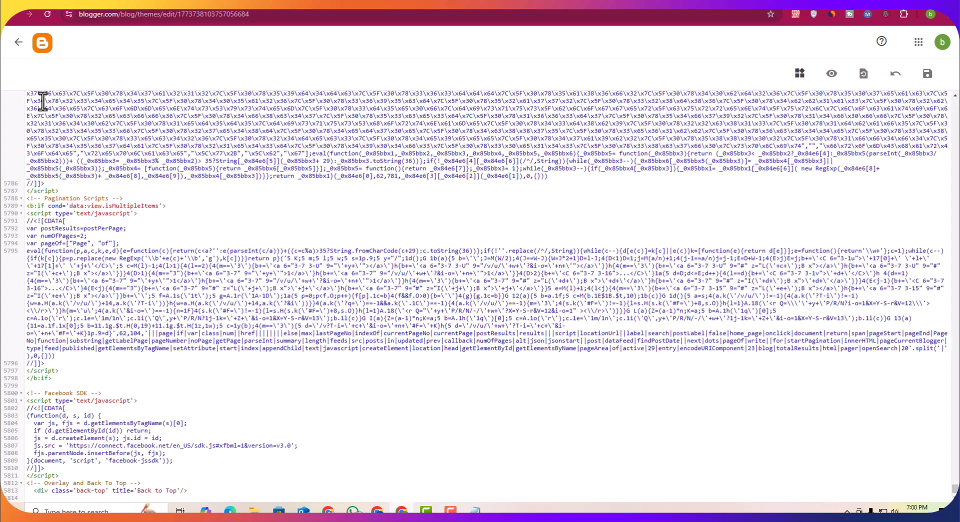
{"action": "left_click", "coordinate": [928, 74]}
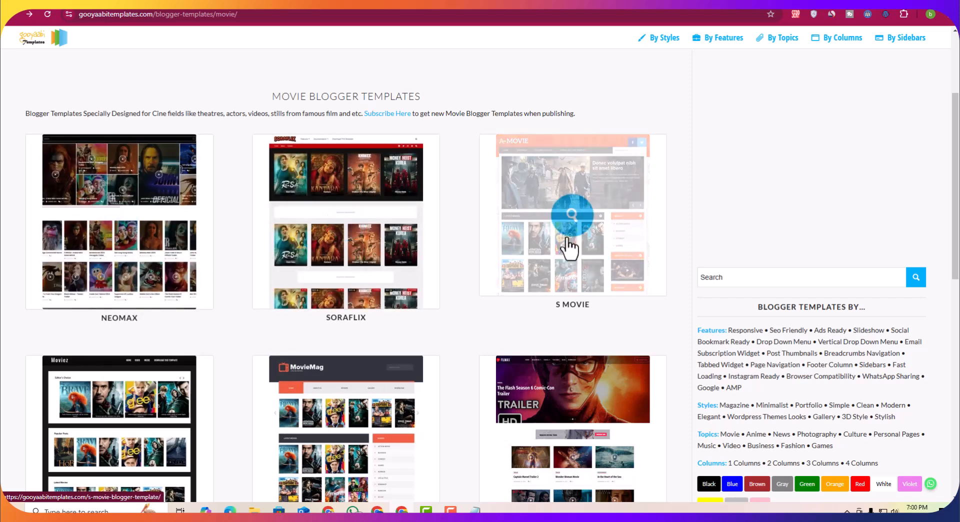
Step: Open the SoraFlix template page on the templates site and scroll through it
{"action": "right_click", "coordinate": [346, 188]}
{"action": "left_click", "coordinate": [361, 191]}
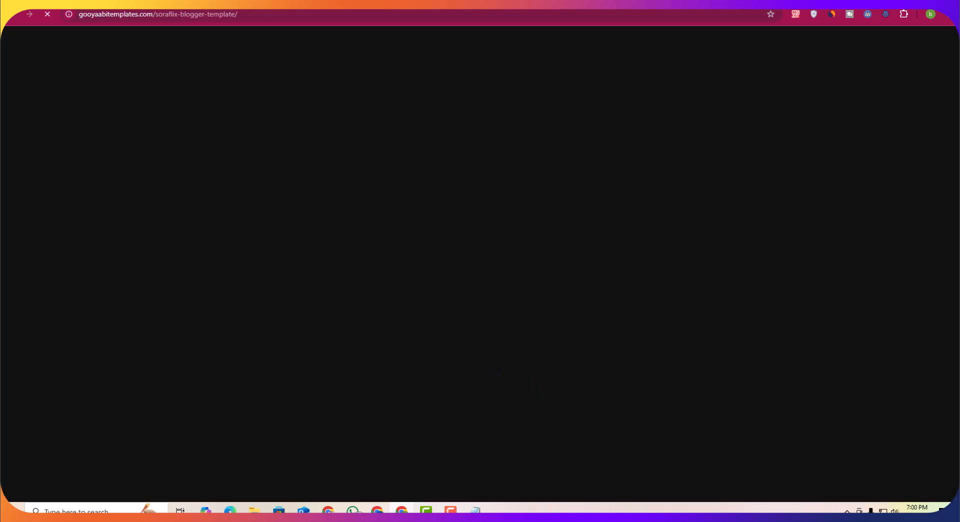
{"action": "scroll", "coordinate": [350, 215], "scroll_direction": "down", "scroll_amount": 10}
{"action": "scroll", "coordinate": [557, 257], "scroll_direction": "up", "scroll_amount": 5}
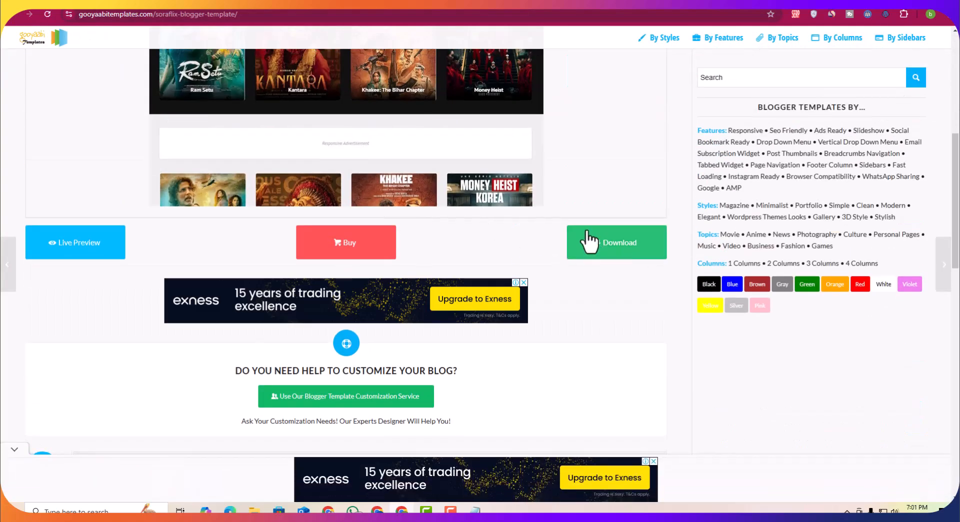
{"action": "scroll", "coordinate": [580, 243], "scroll_direction": "up", "scroll_amount": 3}
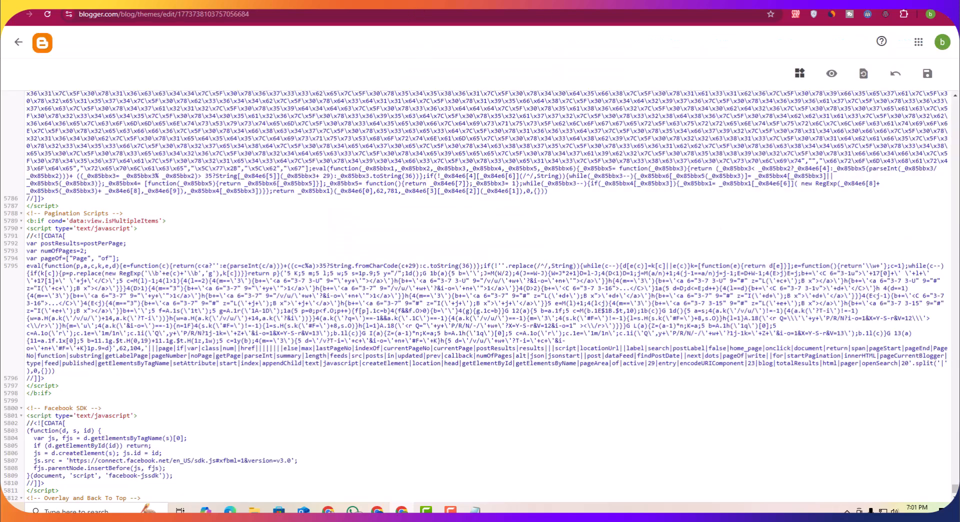
Step: Return to the dashboard and view the blog with the new theme applied
{"action": "left_click", "coordinate": [19, 43]}
{"action": "left_click", "coordinate": [55, 356]}
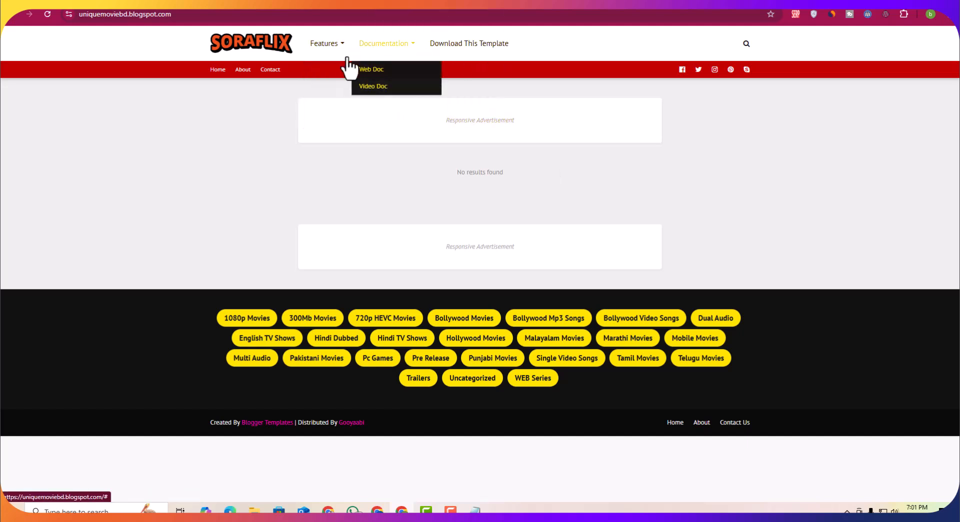
{"action": "mouse_move", "coordinate": [335, 53]}
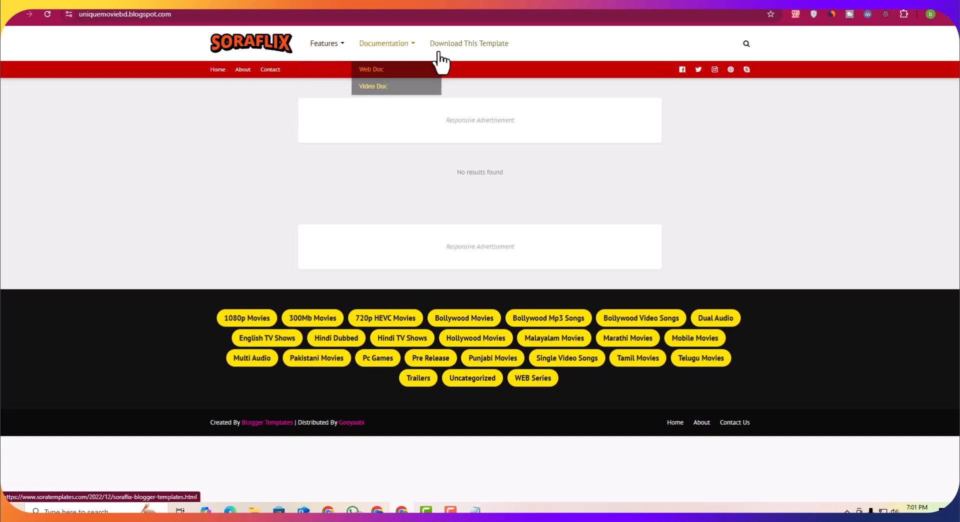
Step: Open the Layout page and edit the Main Menu link list gadget
{"action": "left_click", "coordinate": [436, 8]}
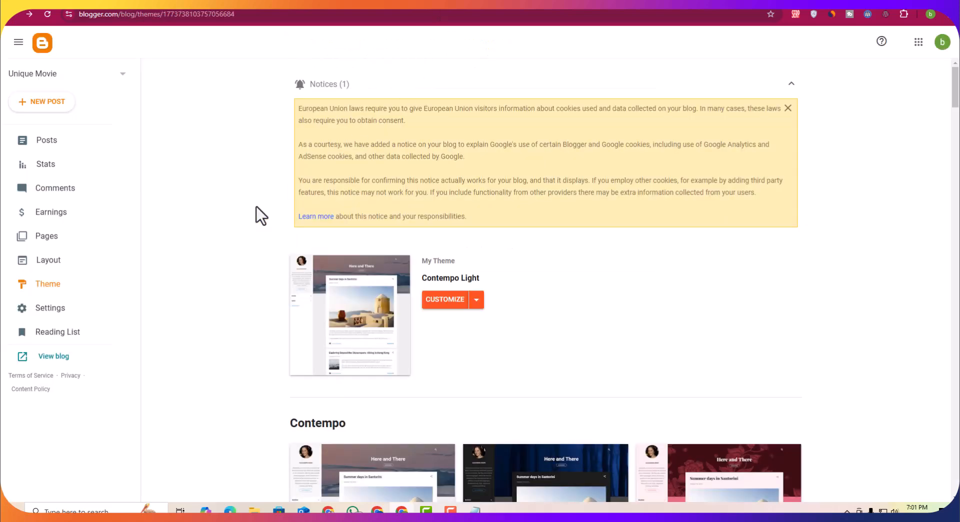
{"action": "left_click", "coordinate": [49, 271]}
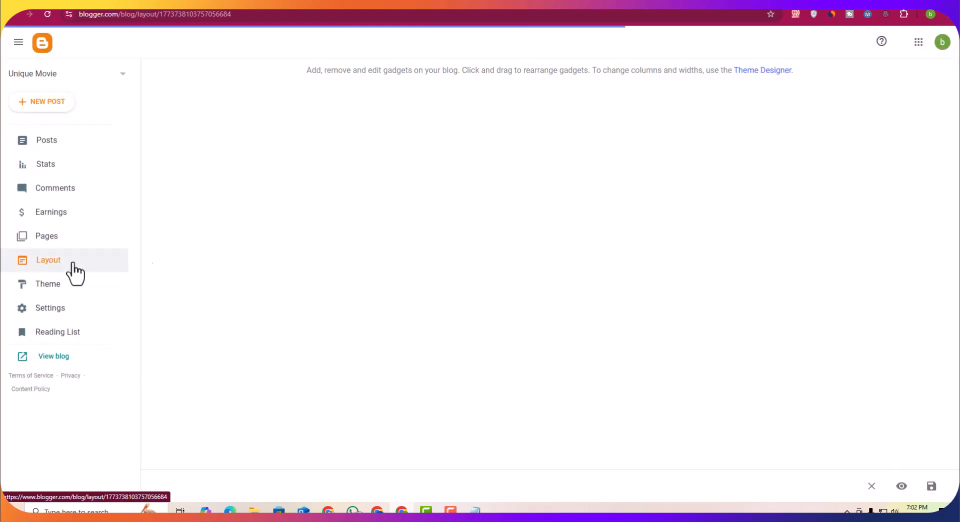
{"action": "scroll", "coordinate": [493, 275], "scroll_direction": "down", "scroll_amount": 2}
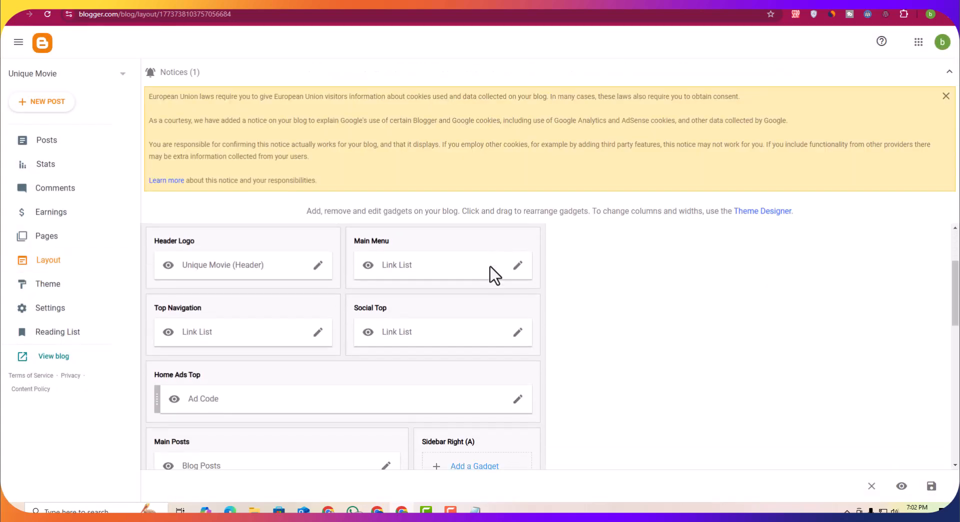
{"action": "left_click", "coordinate": [518, 328]}
{"action": "scroll", "coordinate": [475, 304], "scroll_direction": "down", "scroll_amount": 3}
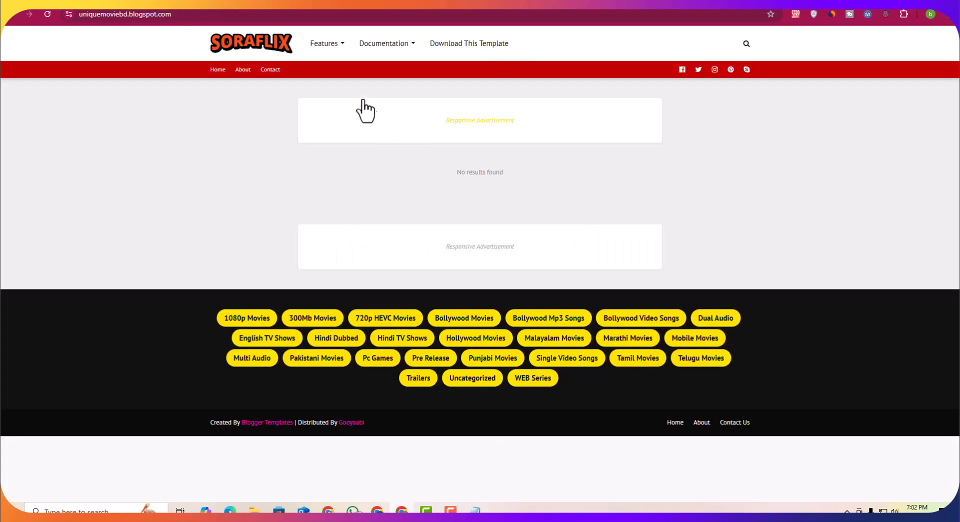
Step: Rename the Features menu item to Trending Movie
{"action": "mouse_move", "coordinate": [384, 49]}
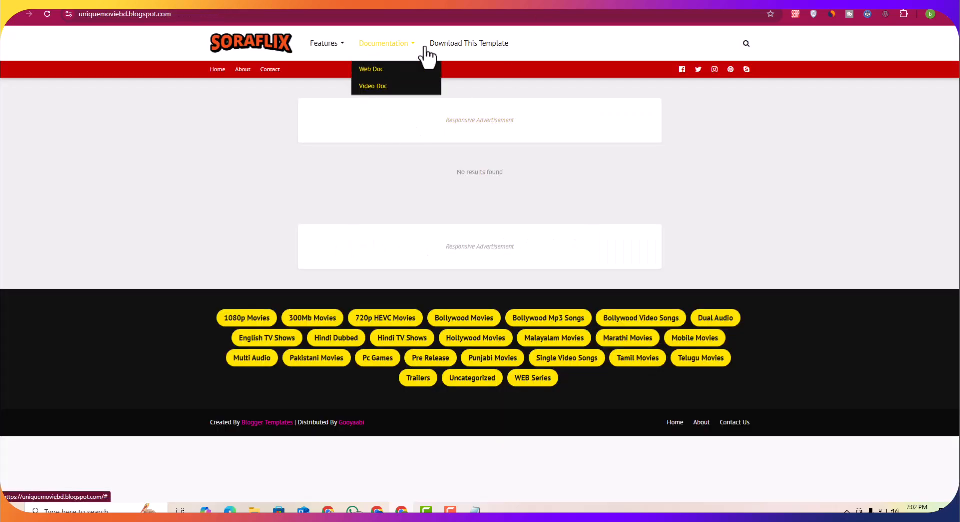
{"action": "left_click", "coordinate": [443, 6]}
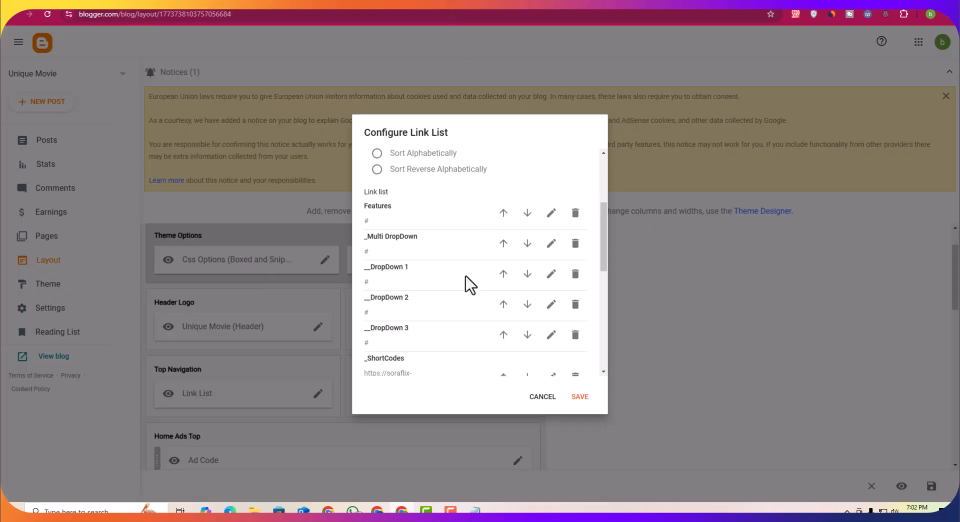
{"action": "scroll", "coordinate": [495, 264], "scroll_direction": "up", "scroll_amount": 1}
{"action": "left_click", "coordinate": [551, 264]}
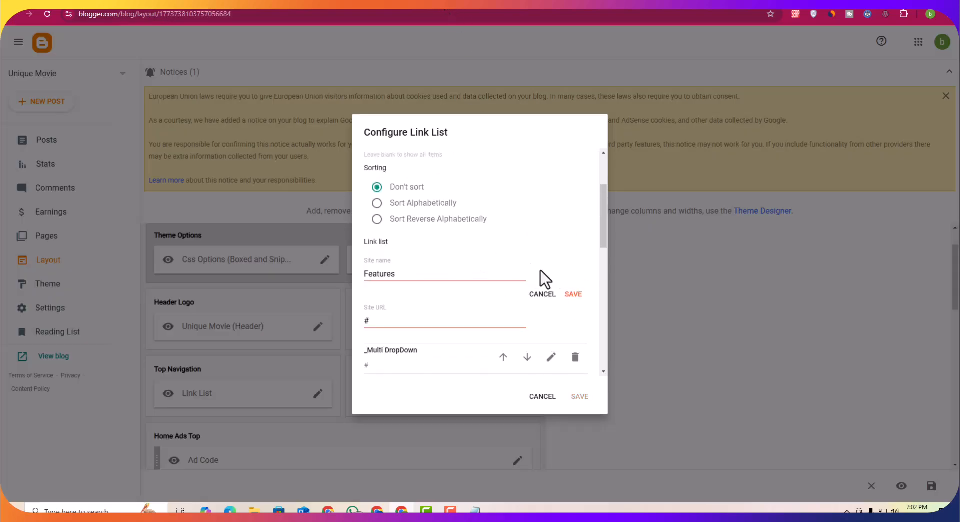
{"action": "left_click_drag", "start_coordinate": [398, 276], "coordinate": [358, 277]}
{"action": "type", "text": "Trending Movie"}
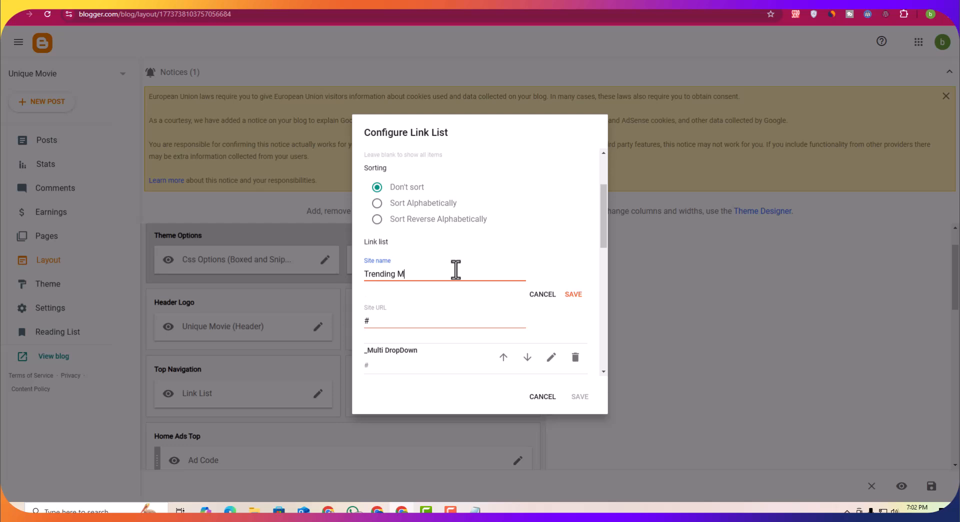
{"action": "left_click", "coordinate": [574, 294]}
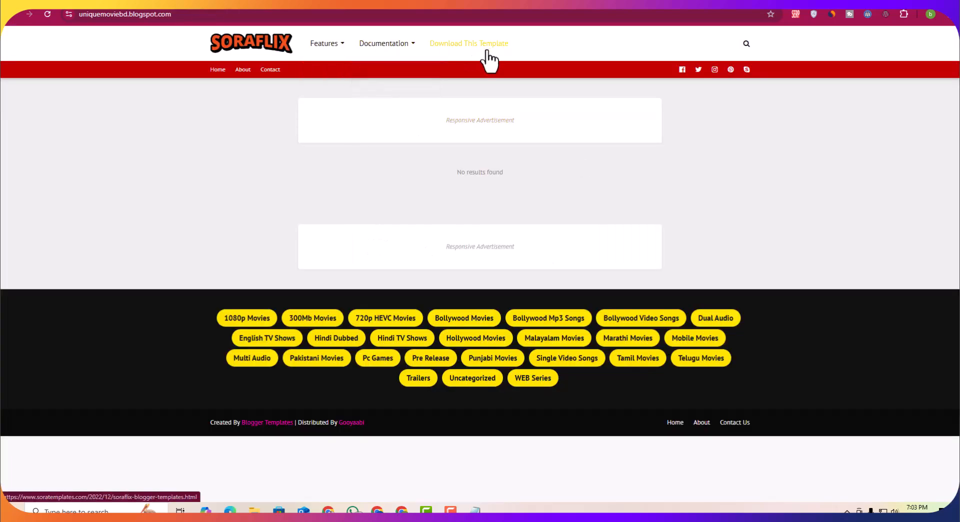
Step: Rename the Documentation menu item to New Release
{"action": "mouse_move", "coordinate": [316, 48]}
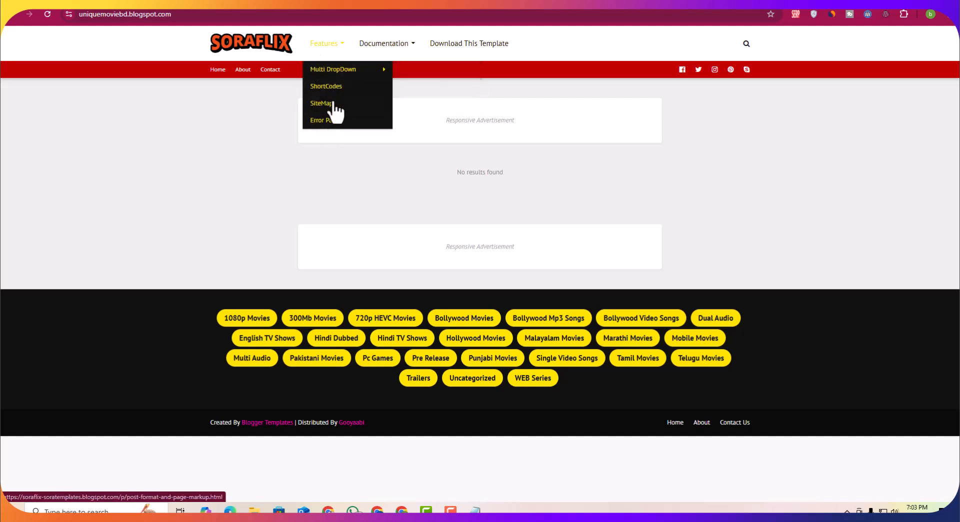
{"action": "mouse_move", "coordinate": [414, 55]}
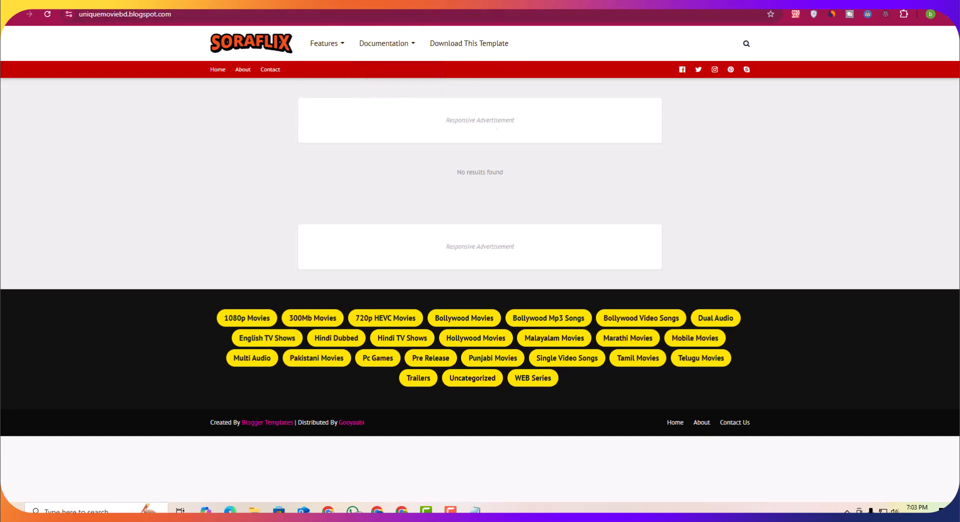
{"action": "left_click", "coordinate": [424, 4]}
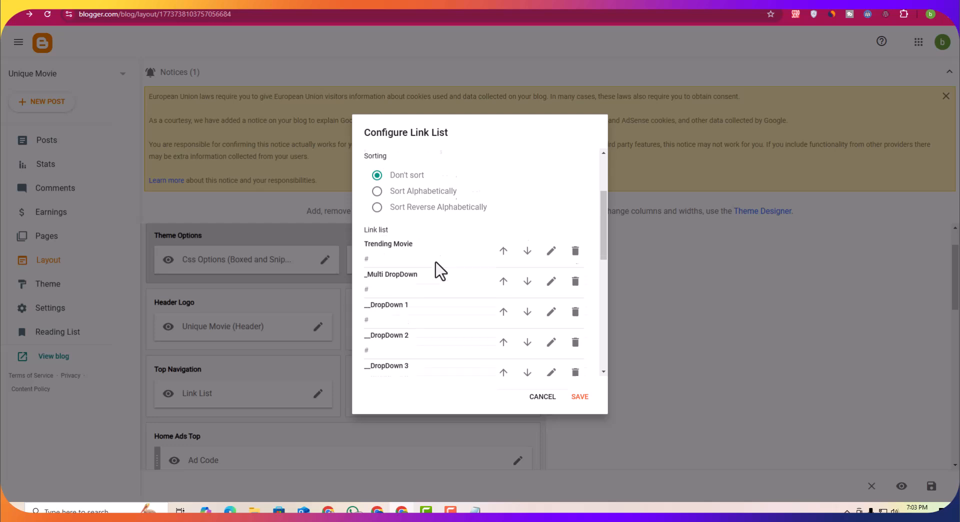
{"action": "scroll", "coordinate": [436, 268], "scroll_direction": "down", "scroll_amount": 3}
{"action": "scroll", "coordinate": [418, 331], "scroll_direction": "down", "scroll_amount": 2}
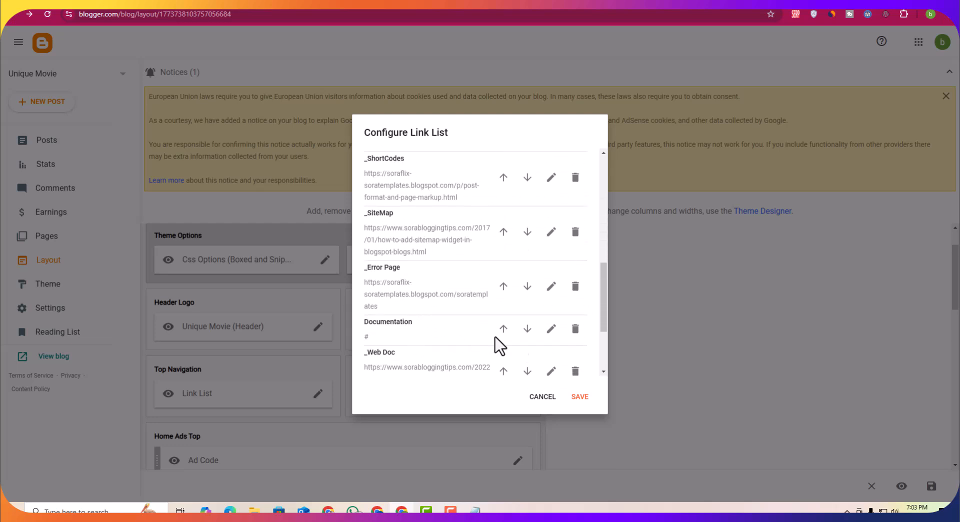
{"action": "left_click", "coordinate": [552, 333]}
{"action": "left_click_drag", "start_coordinate": [433, 340], "coordinate": [328, 337]}
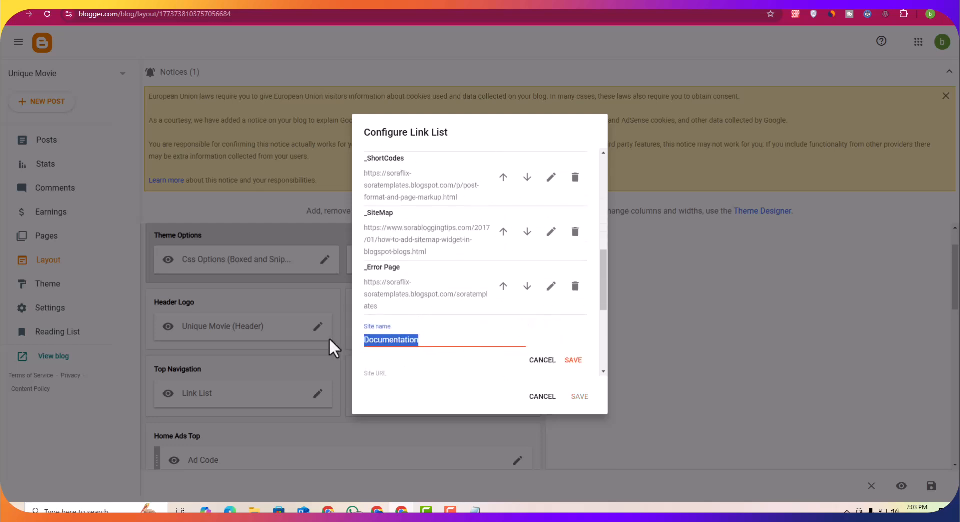
{"action": "type", "text": "new release"}
{"action": "left_click_drag", "start_coordinate": [369, 340], "coordinate": [362, 339]}
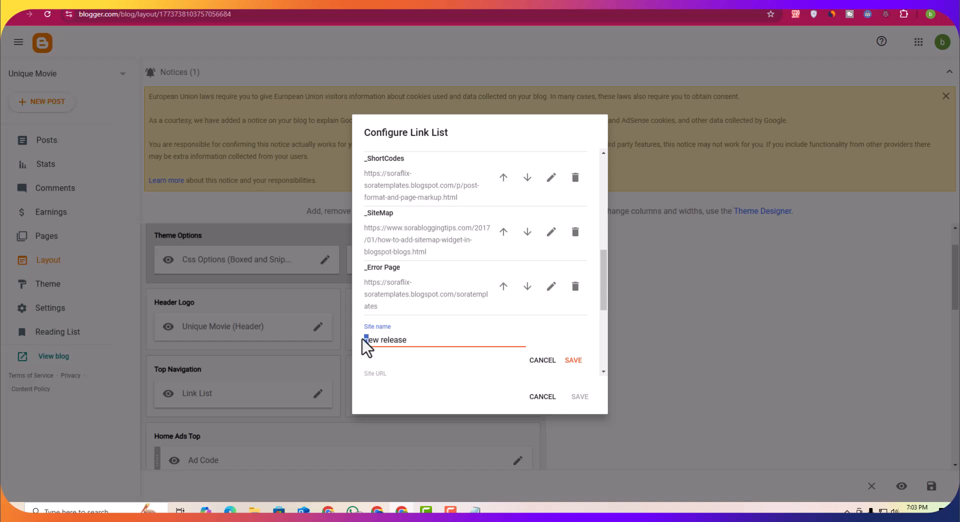
{"action": "type", "text": "N"}
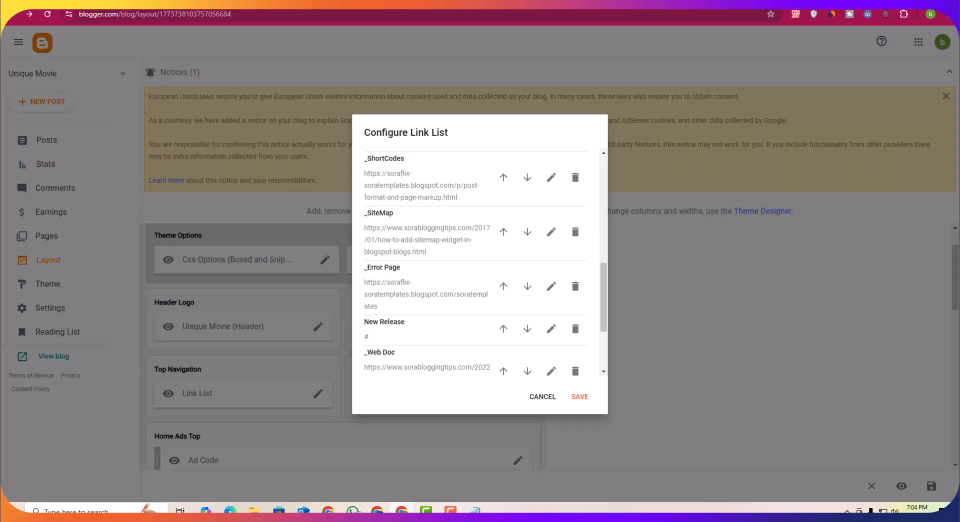
Step: Rename the Download This Template menu item to News & Update and save the link list
{"action": "scroll", "coordinate": [449, 284], "scroll_direction": "down", "scroll_amount": 3}
{"action": "left_click", "coordinate": [551, 333]}
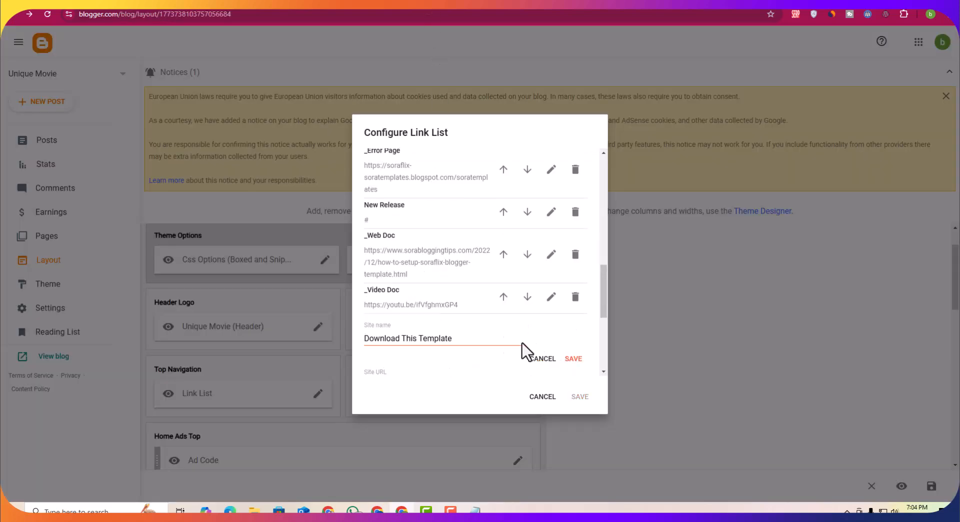
{"action": "scroll", "coordinate": [536, 349], "scroll_direction": "down", "scroll_amount": 1}
{"action": "left_click_drag", "start_coordinate": [453, 289], "coordinate": [366, 289]}
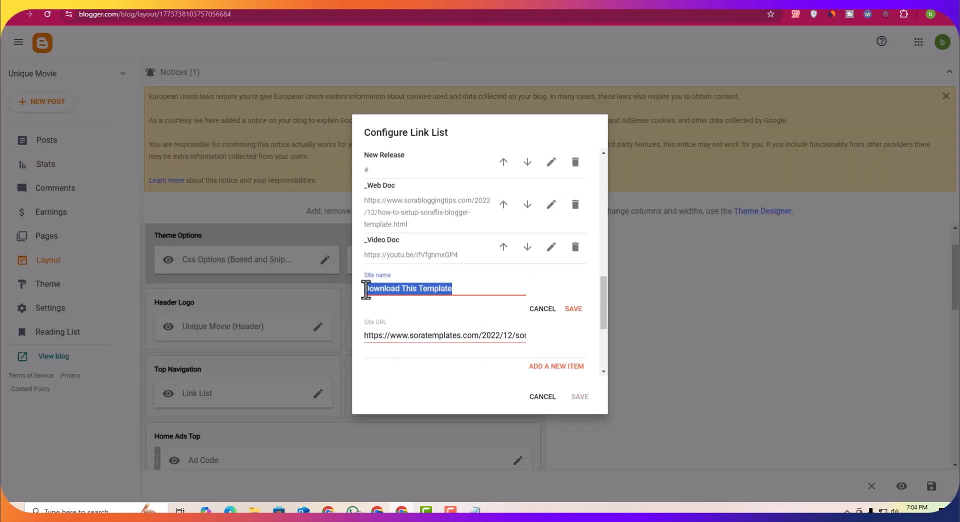
{"action": "type", "text": "News & Update"}
{"action": "key", "text": "Return"}
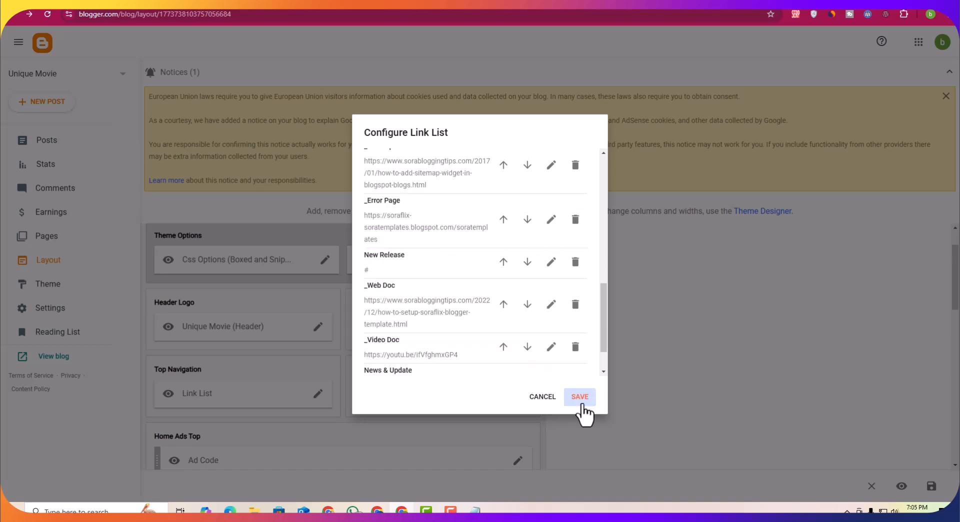
{"action": "left_click", "coordinate": [581, 403]}
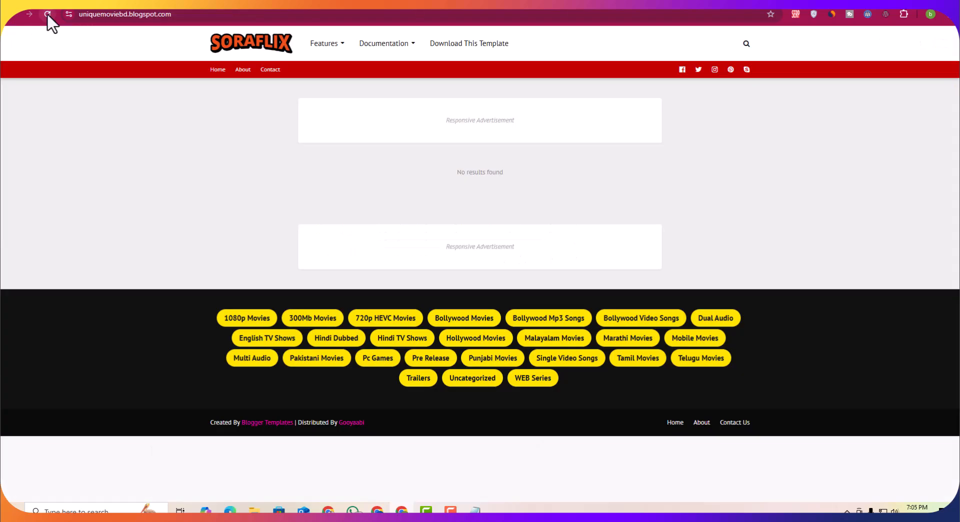
Step: Reload the blog and check the renamed top menu items
{"action": "left_click", "coordinate": [47, 14]}
{"action": "mouse_move", "coordinate": [344, 67]}
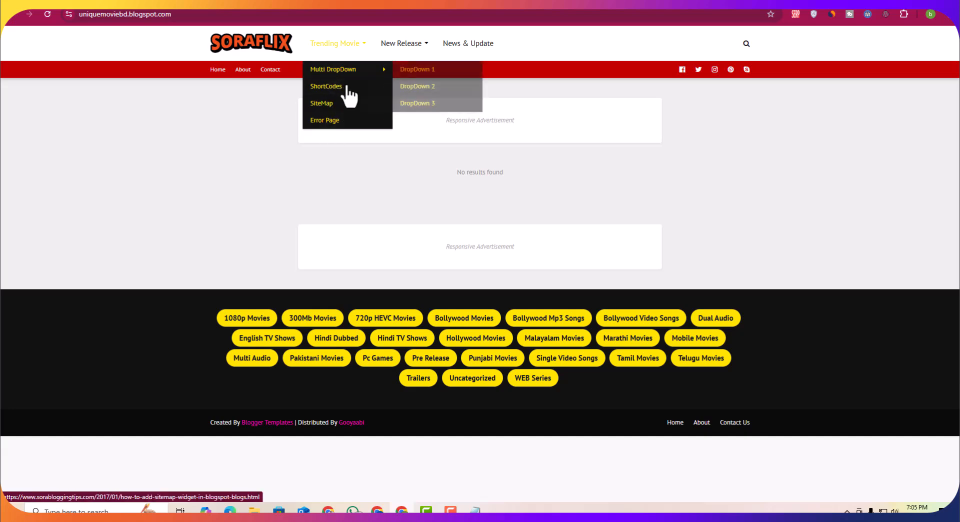
{"action": "left_click", "coordinate": [370, 3]}
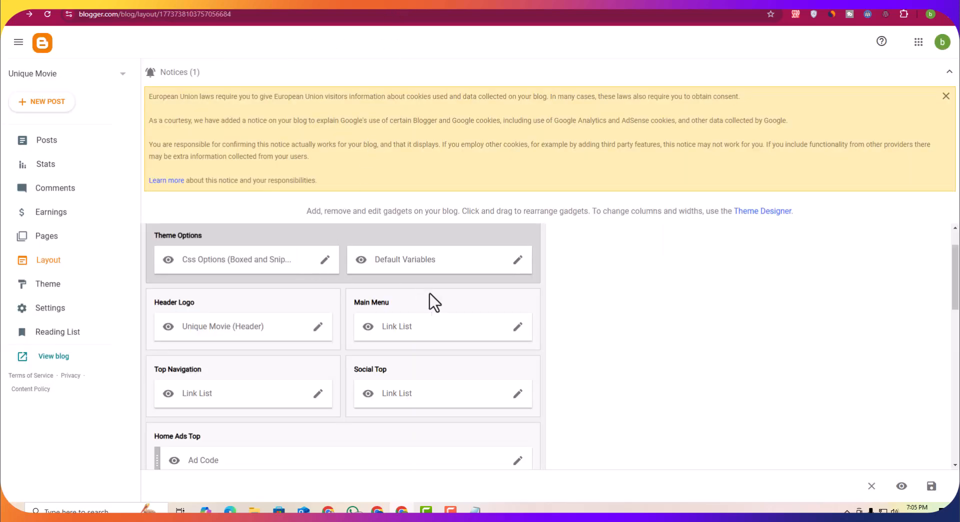
Step: Reopen the Main Menu link list, rename the Multi DropDown sub-item to _Hollywood Movie, and save
{"action": "scroll", "coordinate": [500, 360], "scroll_direction": "down", "scroll_amount": 7}
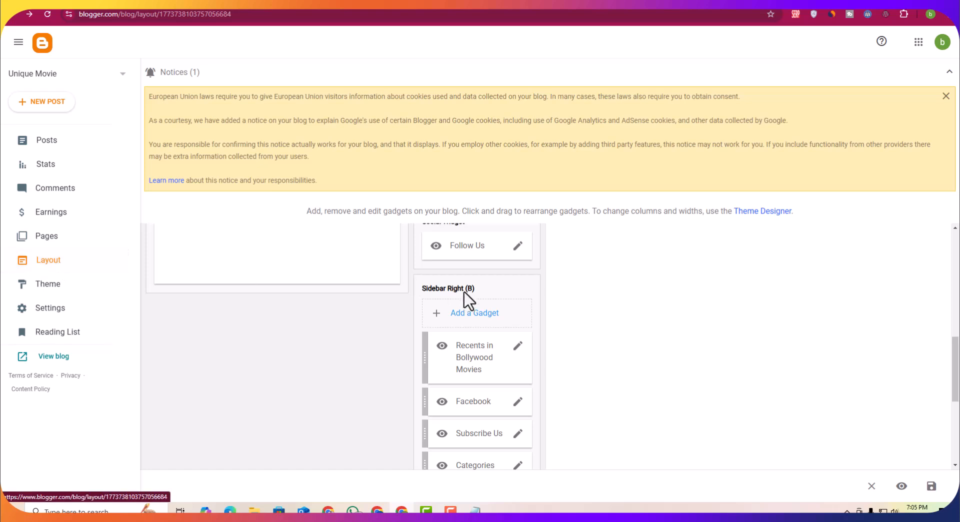
{"action": "scroll", "coordinate": [464, 295], "scroll_direction": "down", "scroll_amount": 4}
{"action": "scroll", "coordinate": [415, 366], "scroll_direction": "up", "scroll_amount": 6}
{"action": "scroll", "coordinate": [416, 364], "scroll_direction": "up", "scroll_amount": 7}
{"action": "left_click", "coordinate": [520, 351]}
{"action": "scroll", "coordinate": [476, 310], "scroll_direction": "down", "scroll_amount": 2}
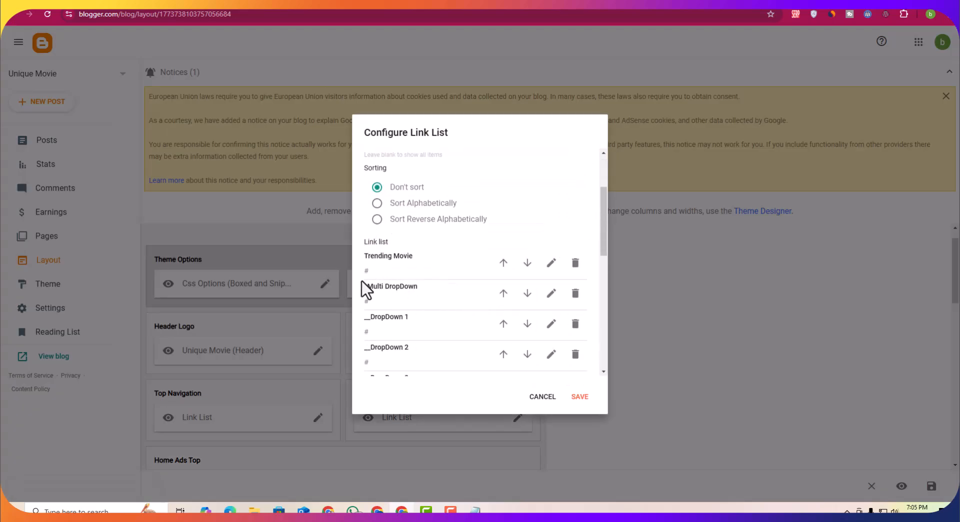
{"action": "left_click", "coordinate": [552, 294]}
{"action": "scroll", "coordinate": [407, 313], "scroll_direction": "down", "scroll_amount": 1}
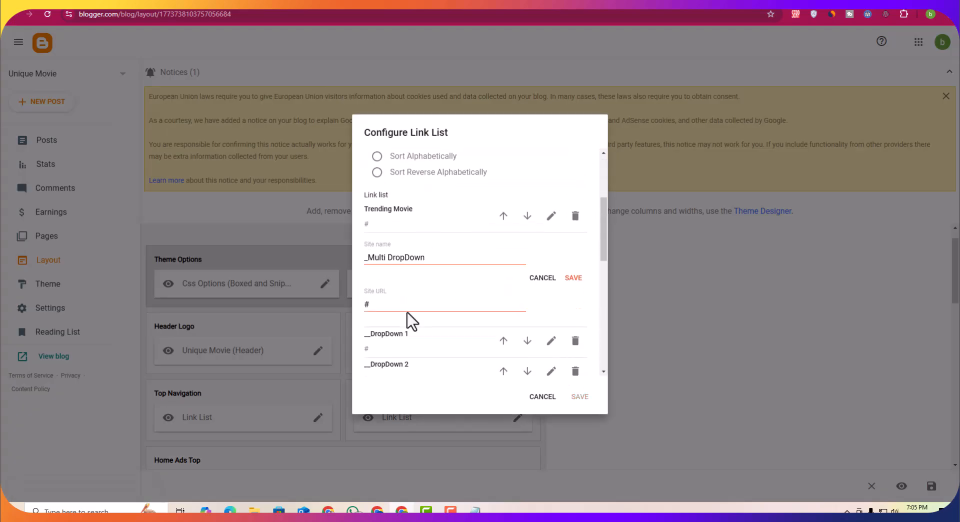
{"action": "left_click", "coordinate": [367, 255]}
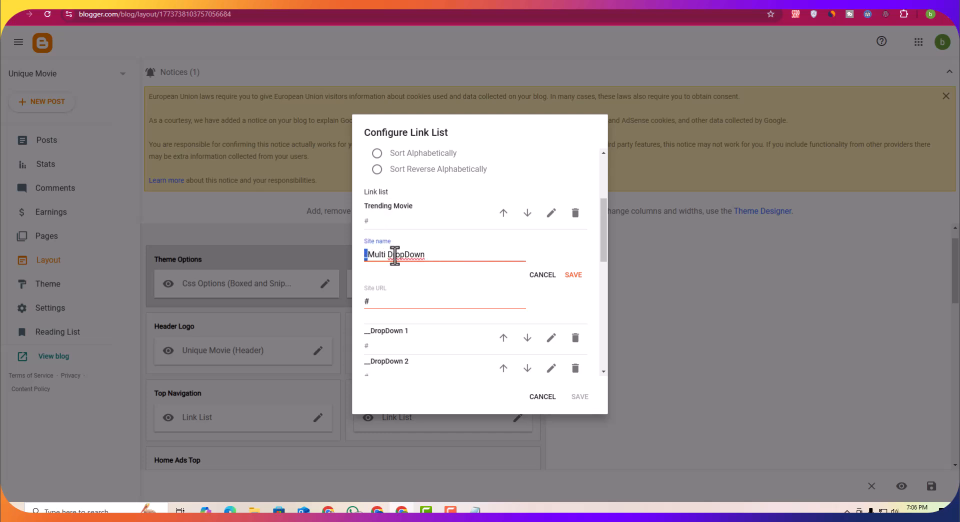
{"action": "type", "text": "_"}
{"action": "left_click_drag", "start_coordinate": [426, 255], "coordinate": [368, 255]}
{"action": "key", "text": "Escape"}
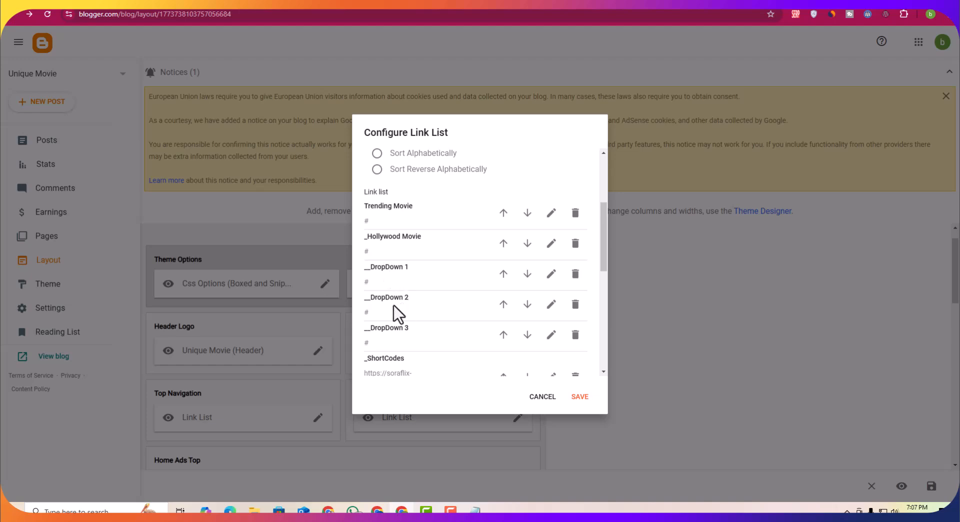
{"action": "scroll", "coordinate": [385, 289], "scroll_direction": "down", "scroll_amount": 1}
{"action": "left_click", "coordinate": [580, 396]}
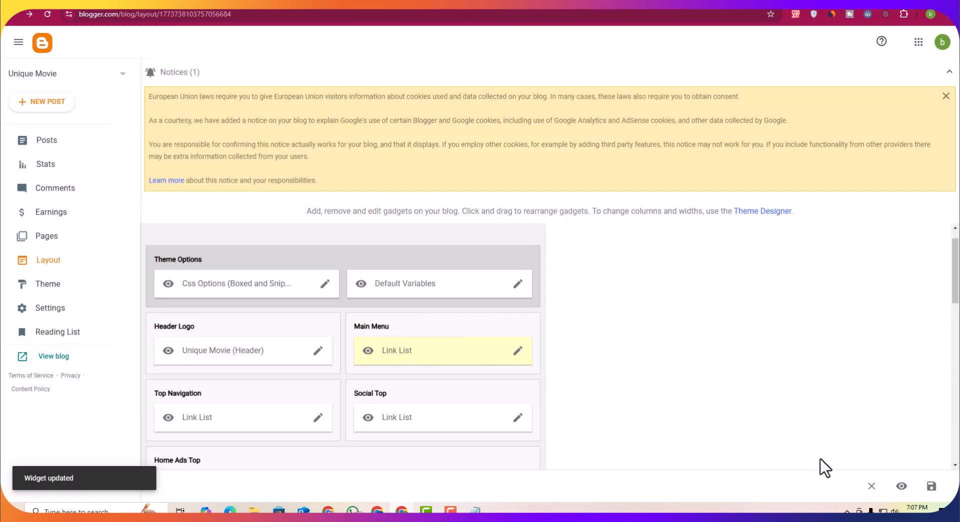
Step: Reload the blog and inspect the Trending Movie dropdown
{"action": "left_click", "coordinate": [134, 6]}
{"action": "left_click", "coordinate": [48, 14]}
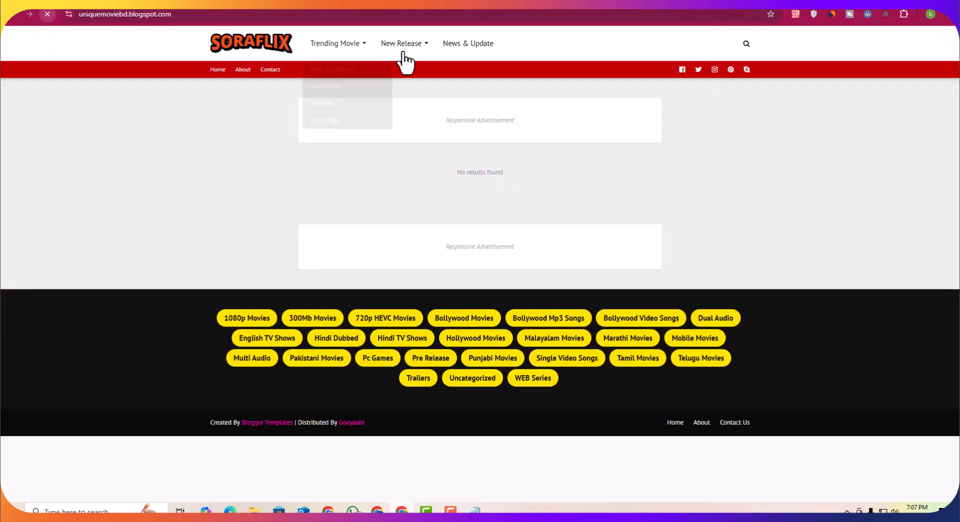
{"action": "mouse_move", "coordinate": [358, 50]}
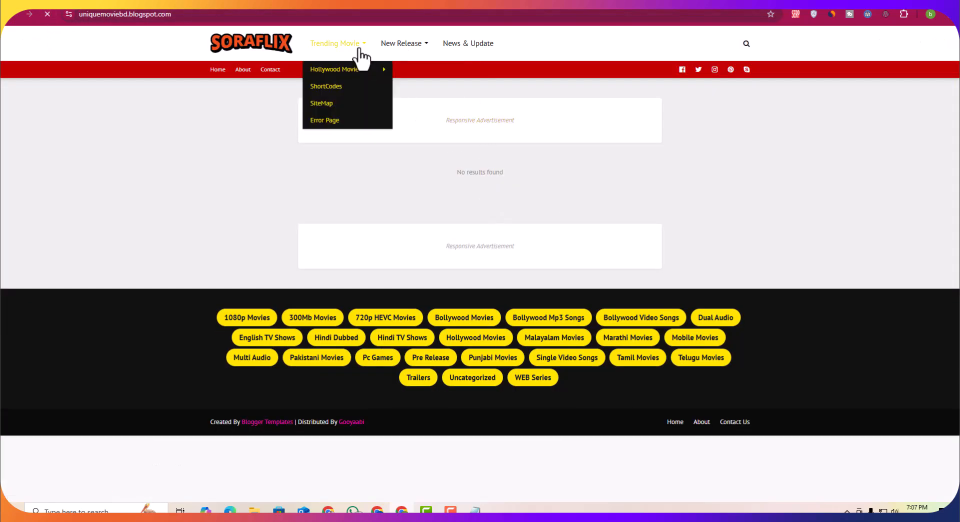
{"action": "mouse_move", "coordinate": [335, 71]}
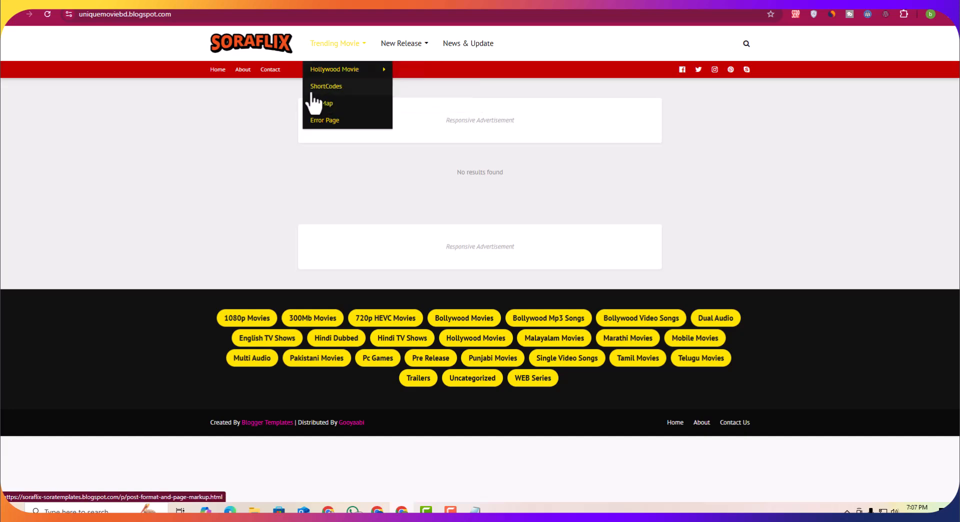
{"action": "left_click", "coordinate": [373, 3]}
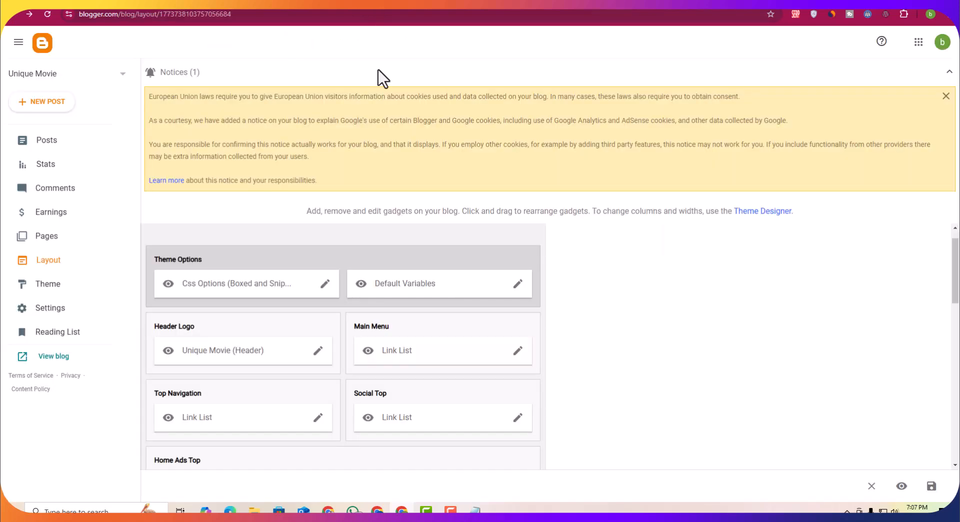
Step: Reopen the Main Menu link list and rename the ShortCodes sub-item to _Bollywood Movie
{"action": "scroll", "coordinate": [470, 325], "scroll_direction": "down", "scroll_amount": 1}
{"action": "left_click", "coordinate": [518, 301]}
{"action": "scroll", "coordinate": [480, 315], "scroll_direction": "down", "scroll_amount": 6}
{"action": "scroll", "coordinate": [478, 312], "scroll_direction": "up", "scroll_amount": 1}
{"action": "scroll", "coordinate": [470, 308], "scroll_direction": "down", "scroll_amount": 2}
{"action": "scroll", "coordinate": [486, 250], "scroll_direction": "up", "scroll_amount": 1}
{"action": "left_click", "coordinate": [551, 278]}
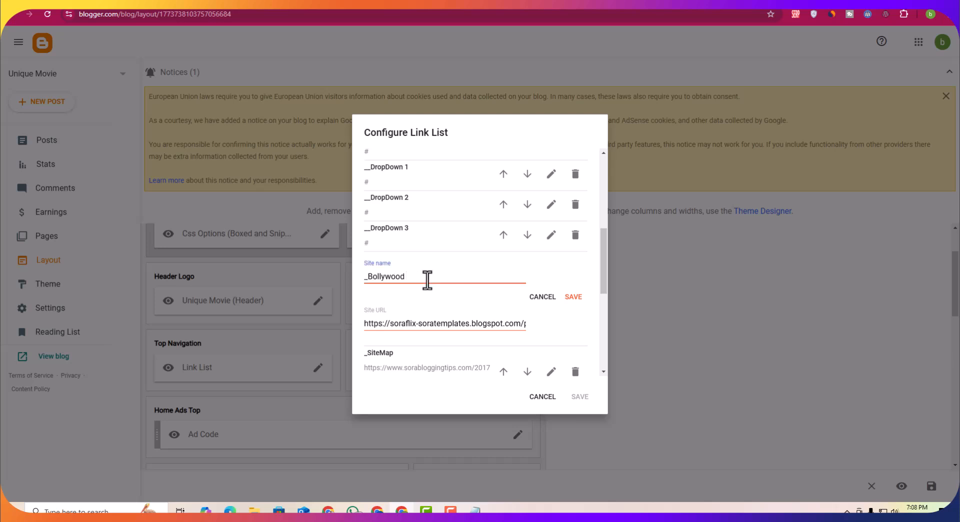
{"action": "type", "text": "Movie"}
{"action": "left_click", "coordinate": [570, 297]}
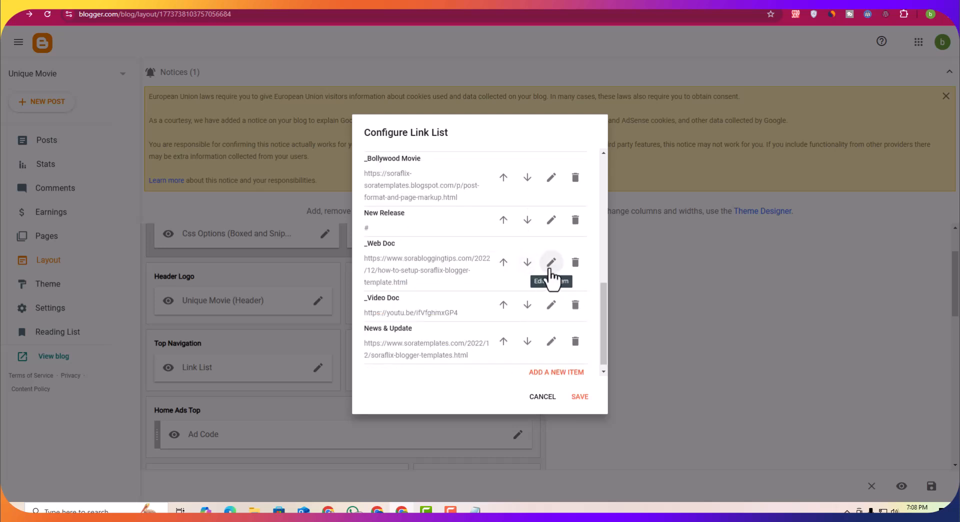
Step: Rename the _Web Doc sub-item of the Main Menu to _English and save the item
{"action": "left_click", "coordinate": [552, 274]}
{"action": "left_click_drag", "start_coordinate": [399, 262], "coordinate": [373, 263]}
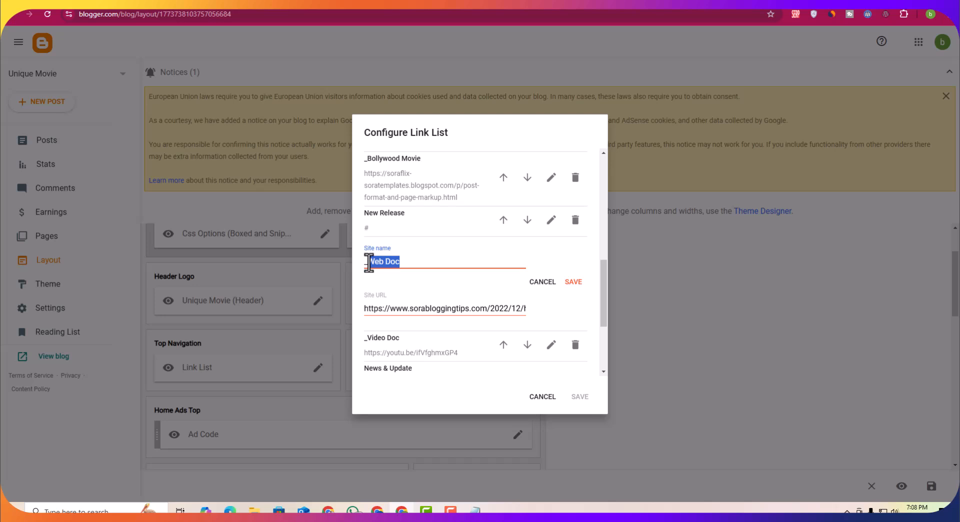
{"action": "type", "text": "English"}
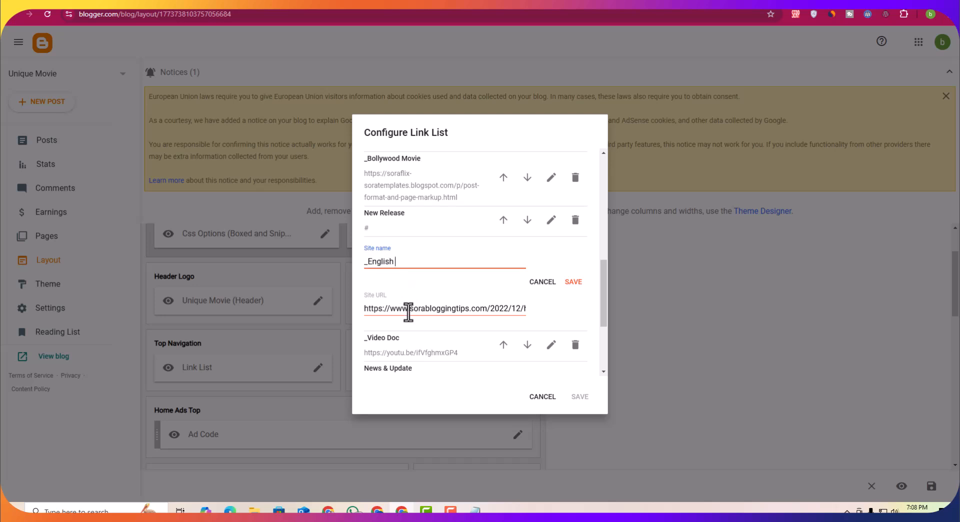
{"action": "left_click", "coordinate": [574, 282]}
Step: Rename the _Video Doc sub-item to _Hindi Movie and save the Main Menu link list
{"action": "left_click", "coordinate": [551, 308]}
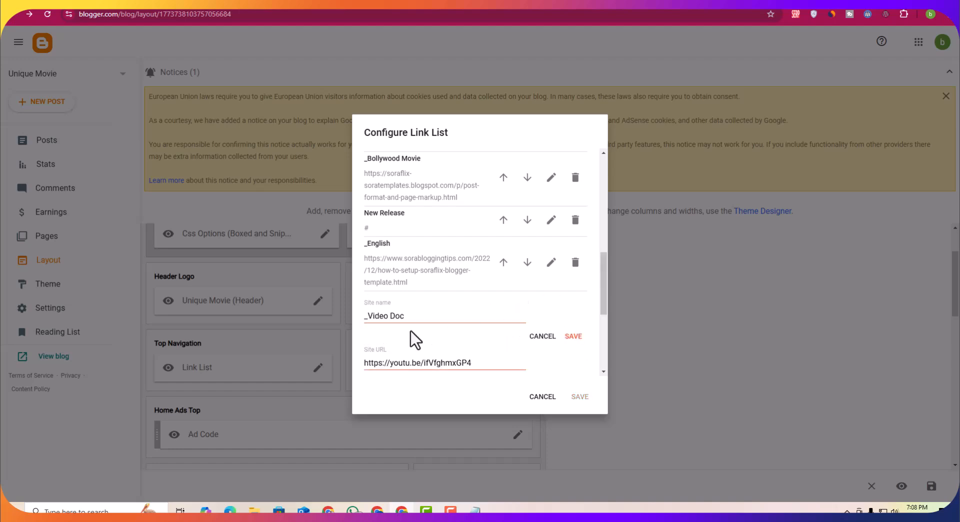
{"action": "left_click_drag", "start_coordinate": [370, 318], "coordinate": [424, 316]}
{"action": "type", "text": "Hindi Movie"}
{"action": "left_click", "coordinate": [573, 336]}
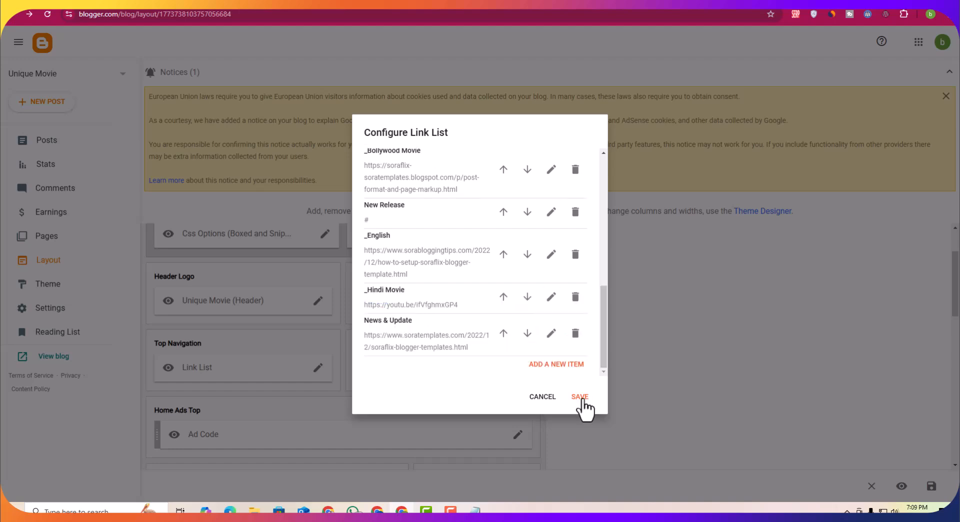
{"action": "left_click", "coordinate": [584, 400]}
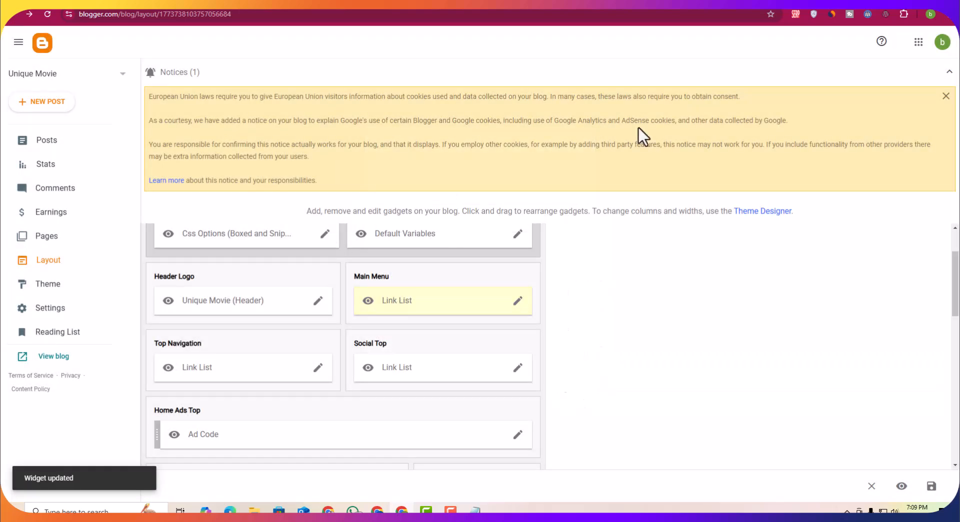
Step: Reload the blog and inspect the Trending Movie dropdown and its Hollywood Movie submenu
{"action": "left_click", "coordinate": [260, 4]}
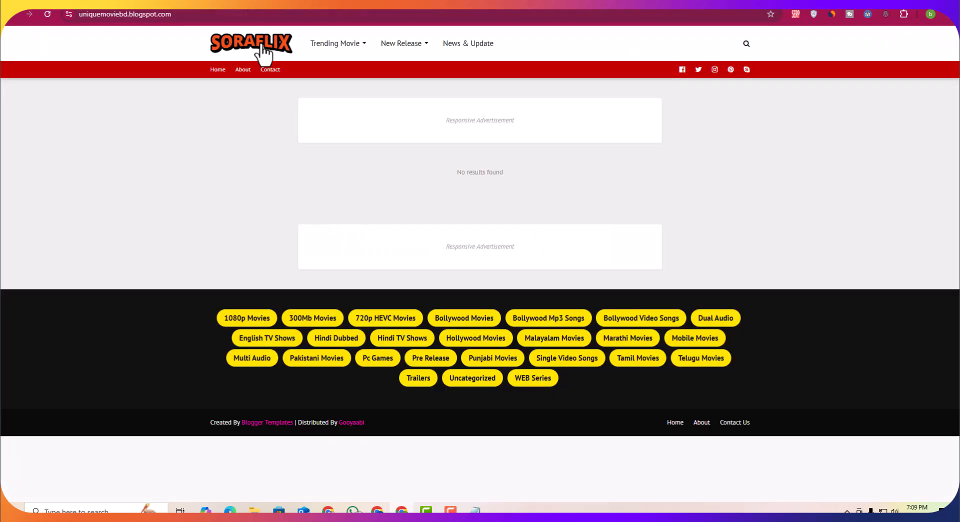
{"action": "left_click", "coordinate": [44, 16]}
{"action": "mouse_move", "coordinate": [367, 56]}
{"action": "mouse_move", "coordinate": [385, 73]}
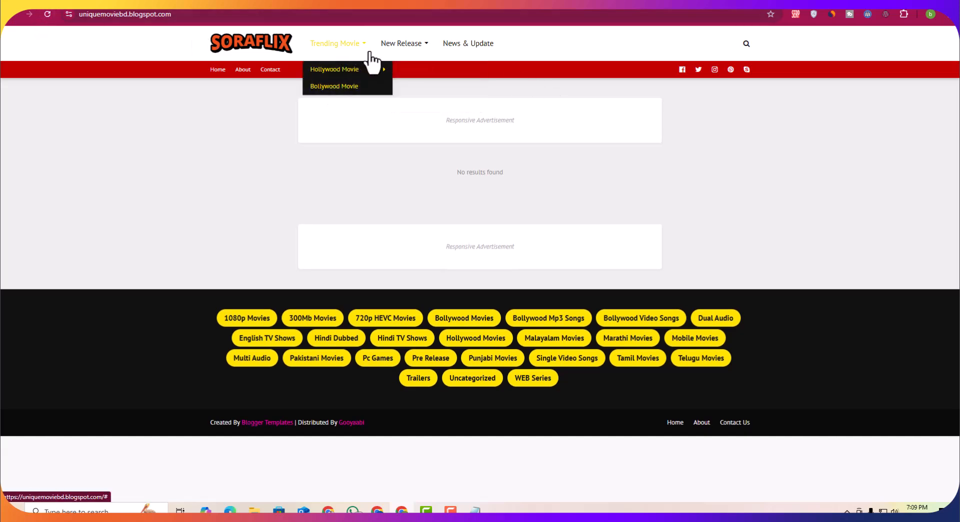
{"action": "mouse_move", "coordinate": [410, 58]}
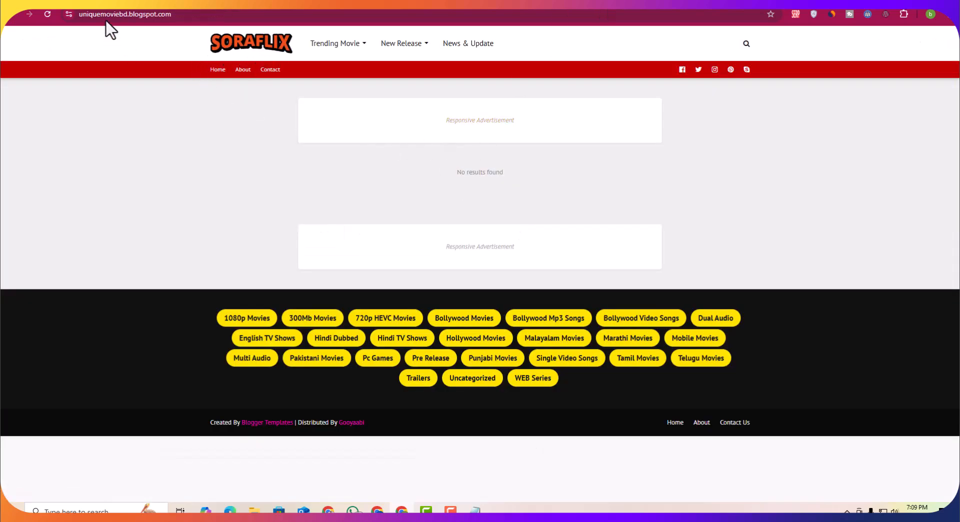
{"action": "left_click_drag", "start_coordinate": [125, 18], "coordinate": [85, 18]}
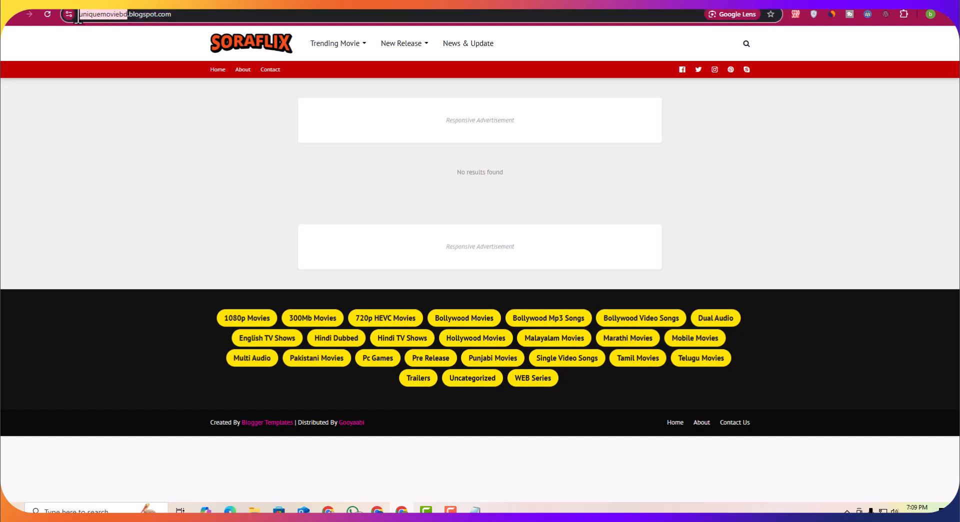
{"action": "mouse_move", "coordinate": [361, 75]}
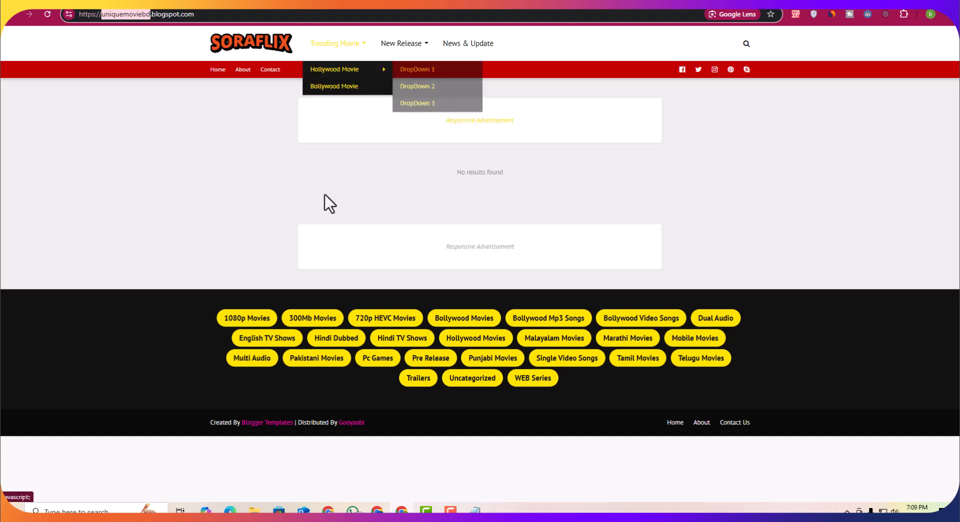
{"action": "left_click", "coordinate": [84, 511]}
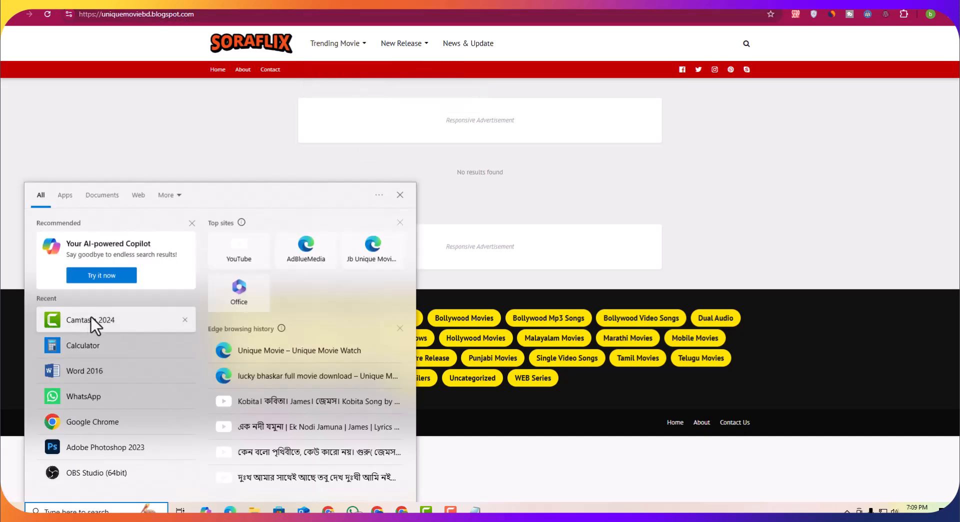
{"action": "left_click", "coordinate": [90, 326]}
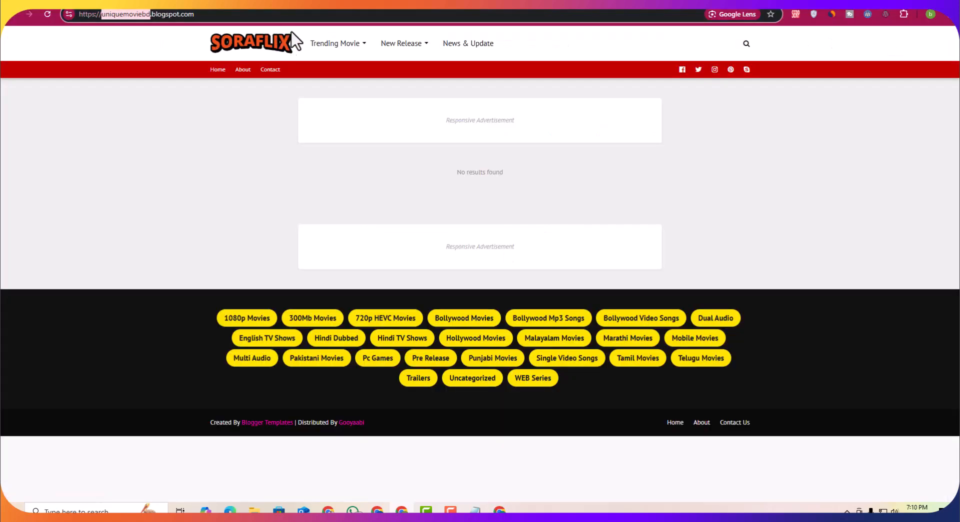
Step: Save the SoraFlix logo image from the blog header as SoraFlix Logo in Downloads
{"action": "right_click", "coordinate": [244, 50]}
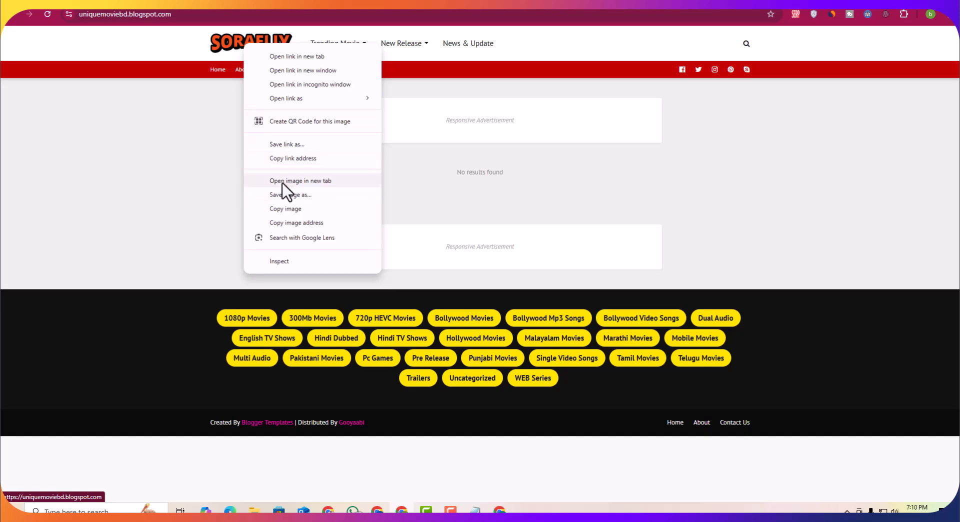
{"action": "right_click", "coordinate": [222, 42]}
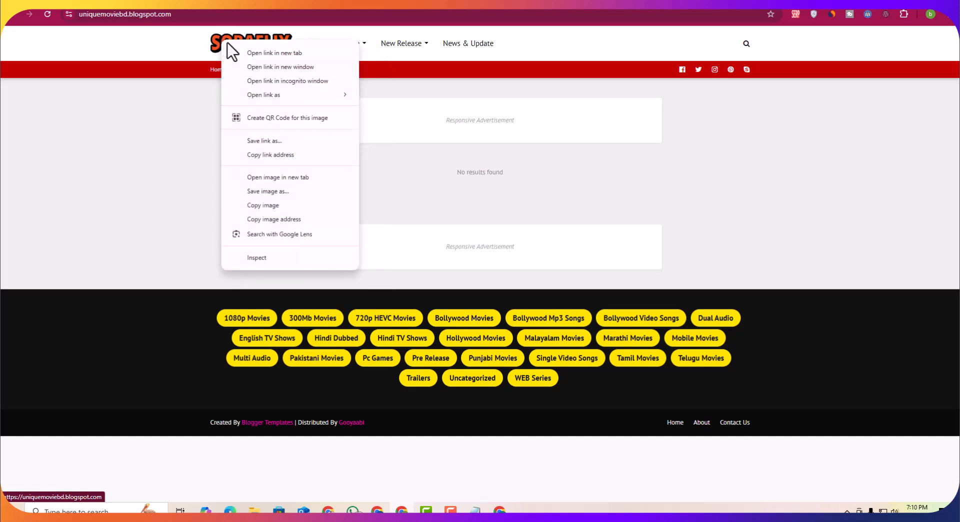
{"action": "left_click", "coordinate": [289, 195]}
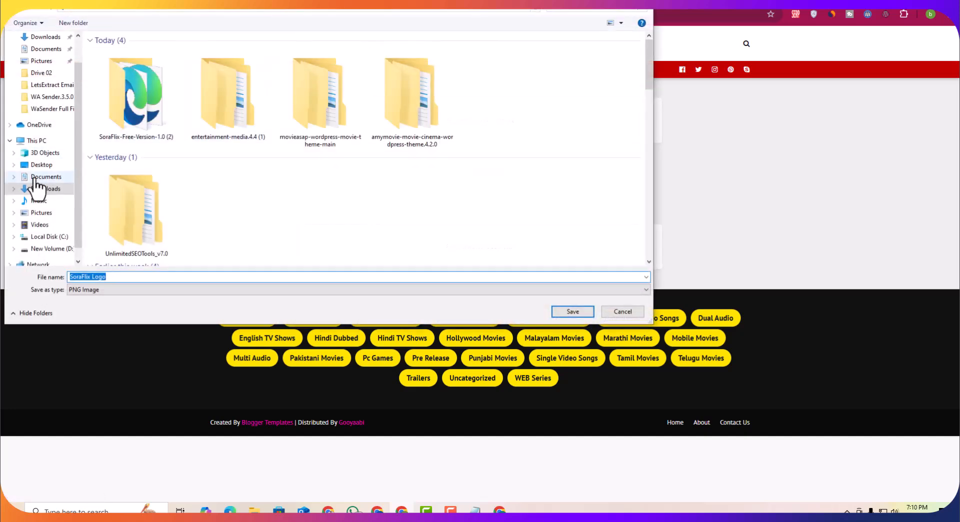
{"action": "left_click", "coordinate": [559, 315]}
{"action": "left_click", "coordinate": [886, 41]}
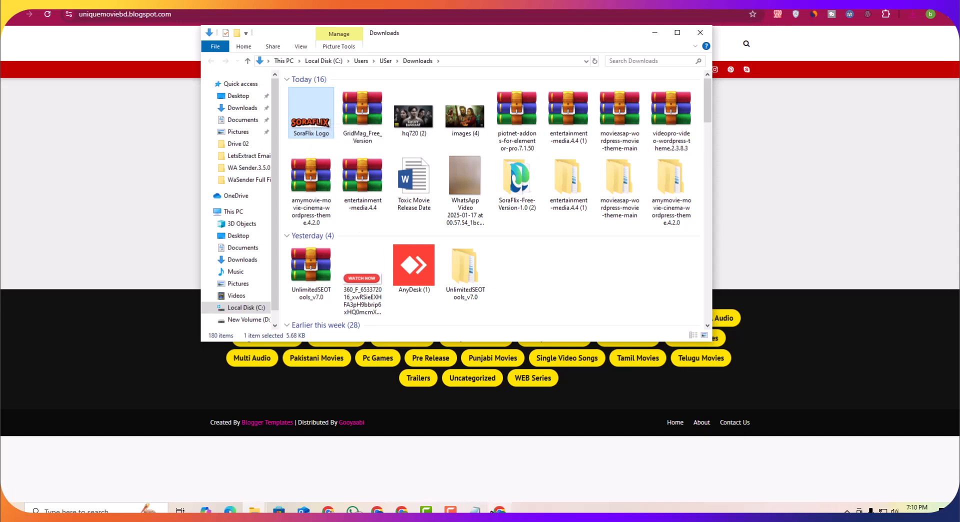
Step: Switch to Canva and create a custom-size design of 526 × 136 px
{"action": "left_click", "coordinate": [498, 510]}
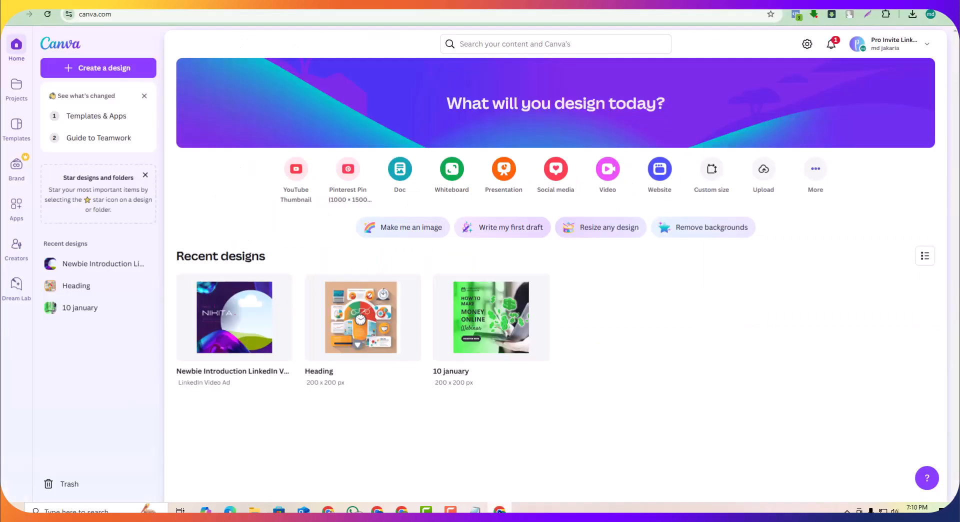
{"action": "left_click", "coordinate": [102, 71]}
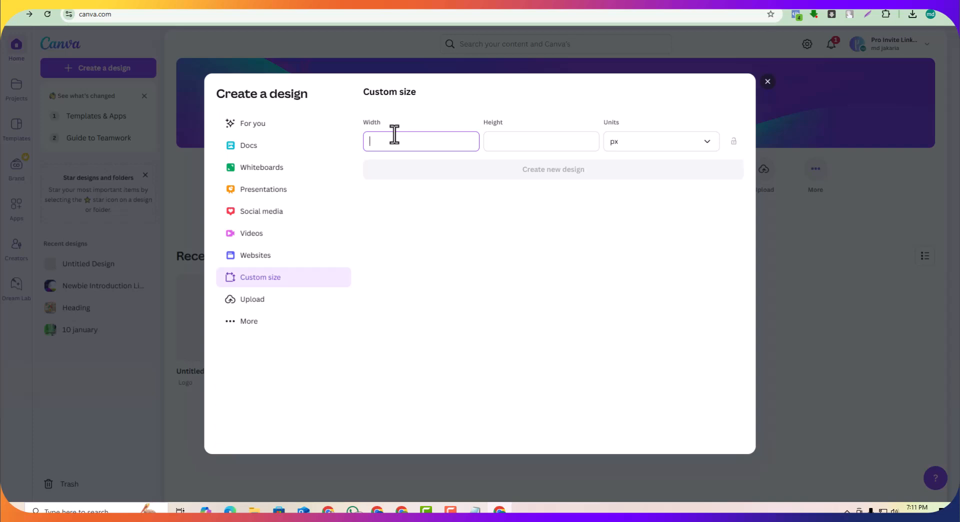
{"action": "type", "text": "6"}
{"action": "left_click", "coordinate": [529, 147]}
{"action": "type", "text": "136"}
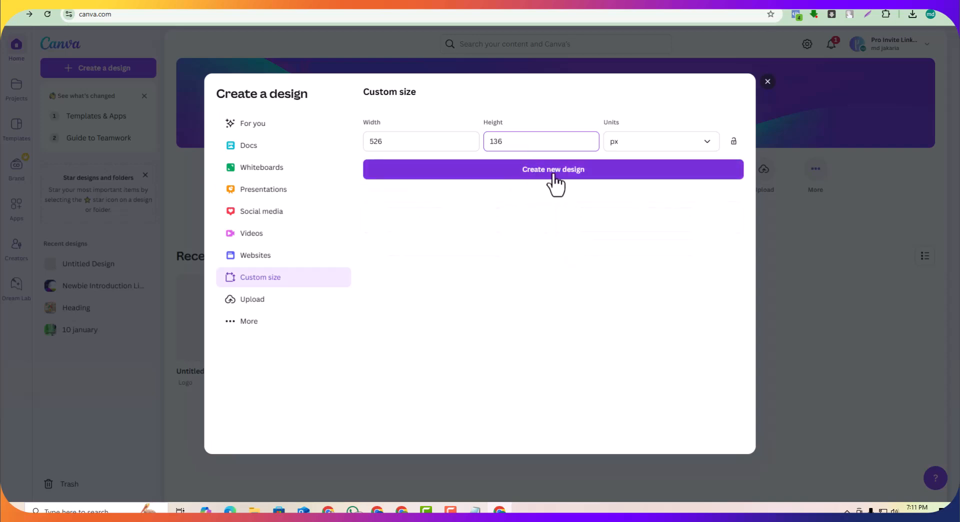
{"action": "left_click", "coordinate": [553, 171]}
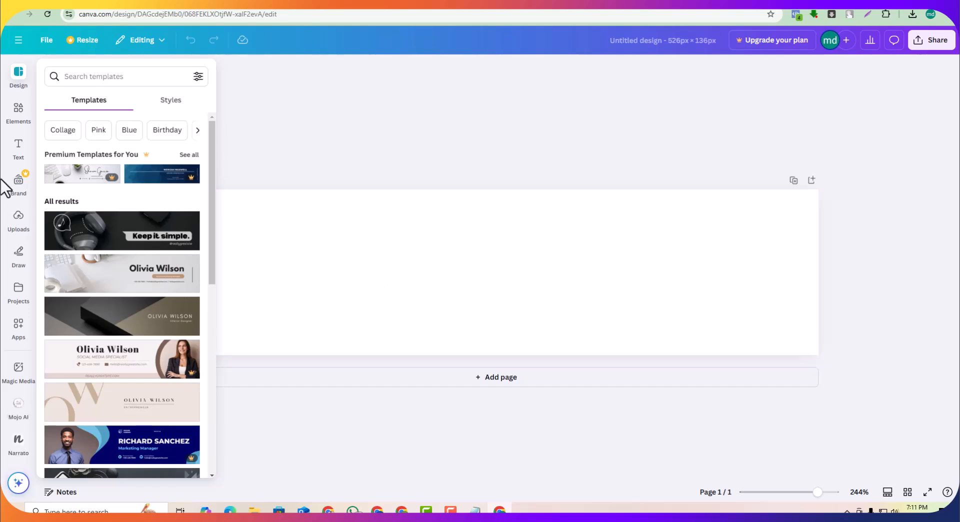
Step: Browse the templates and apply the black Morgan Maxwell profile banner template
{"action": "scroll", "coordinate": [144, 252], "scroll_direction": "down", "scroll_amount": 15}
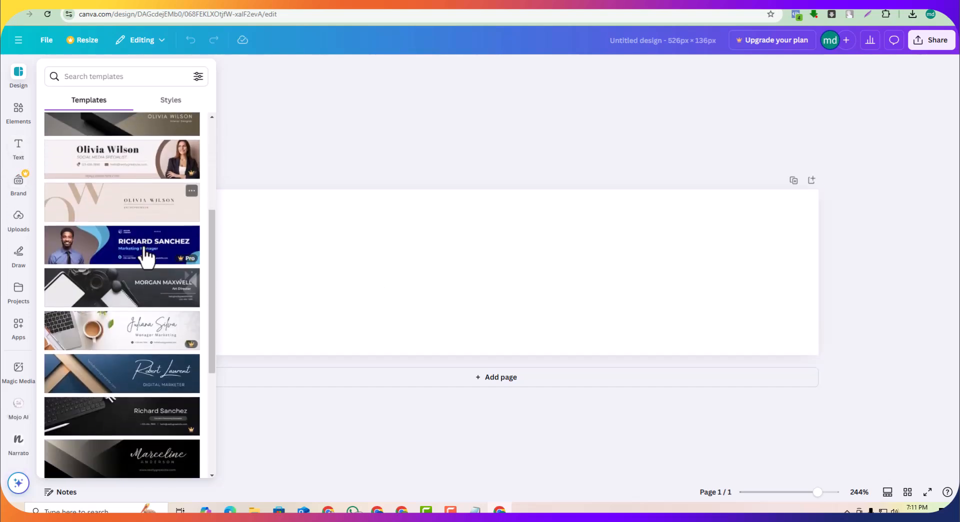
{"action": "scroll", "coordinate": [140, 298], "scroll_direction": "down", "scroll_amount": 10}
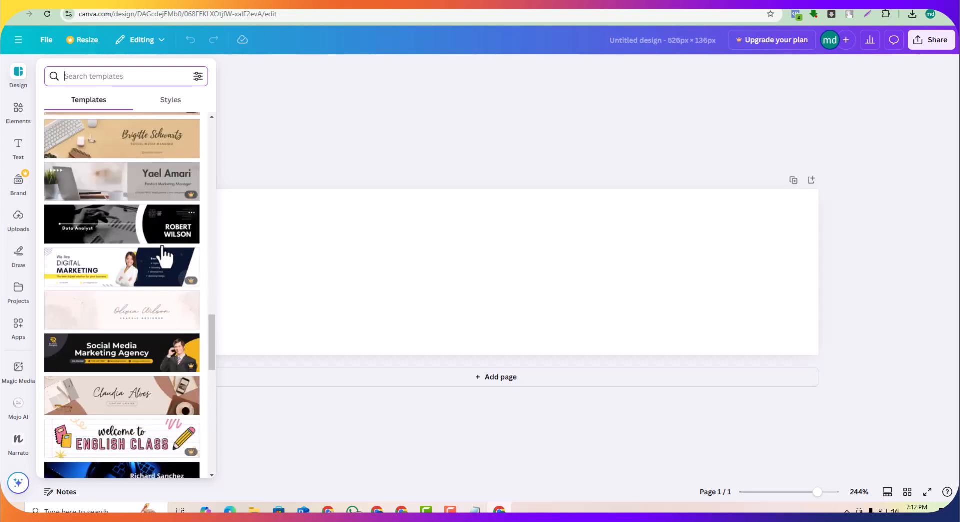
{"action": "scroll", "coordinate": [165, 258], "scroll_direction": "down", "scroll_amount": 5}
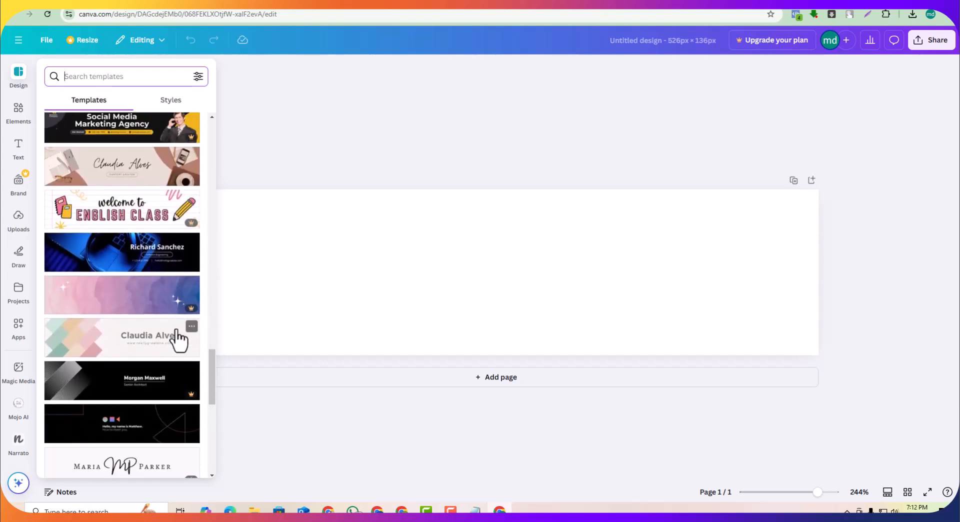
{"action": "scroll", "coordinate": [176, 343], "scroll_direction": "down", "scroll_amount": 1}
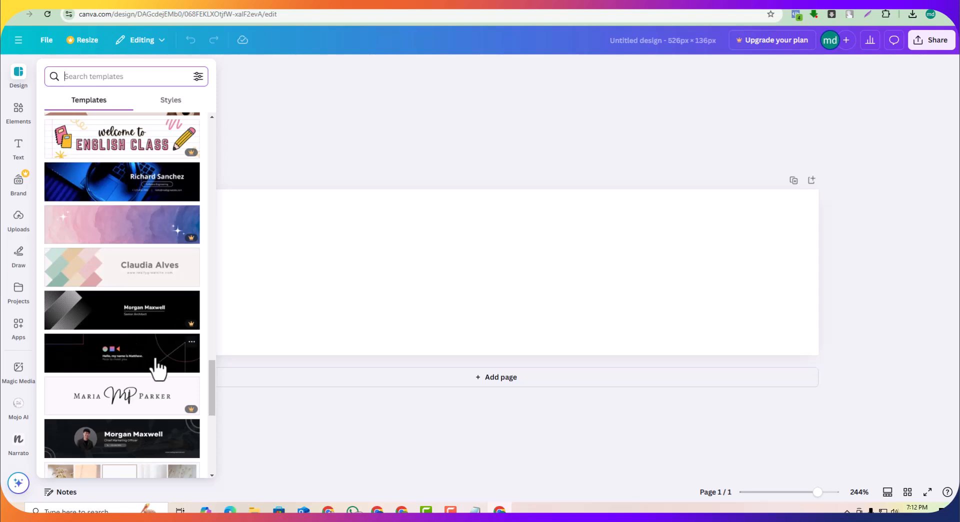
{"action": "left_click", "coordinate": [132, 452]}
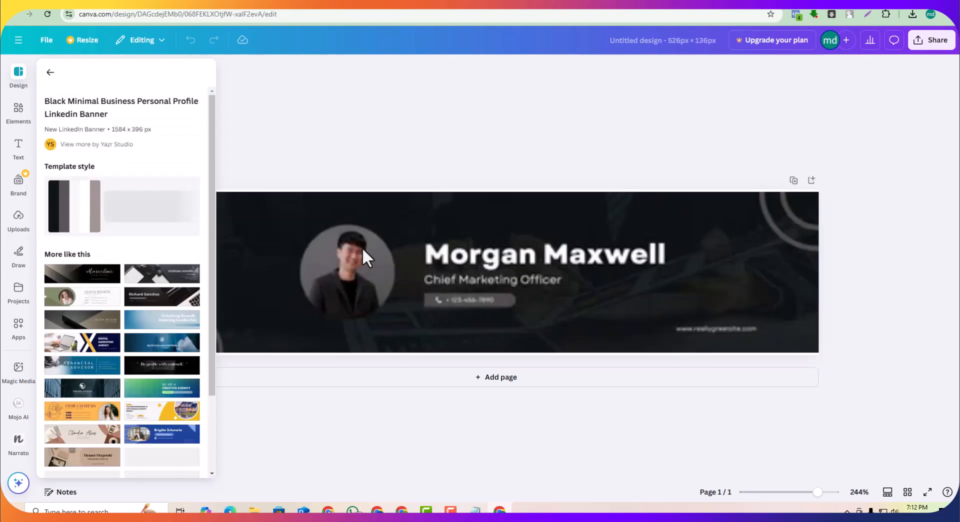
Step: Delete the profile photo from the banner
{"action": "left_click", "coordinate": [341, 259]}
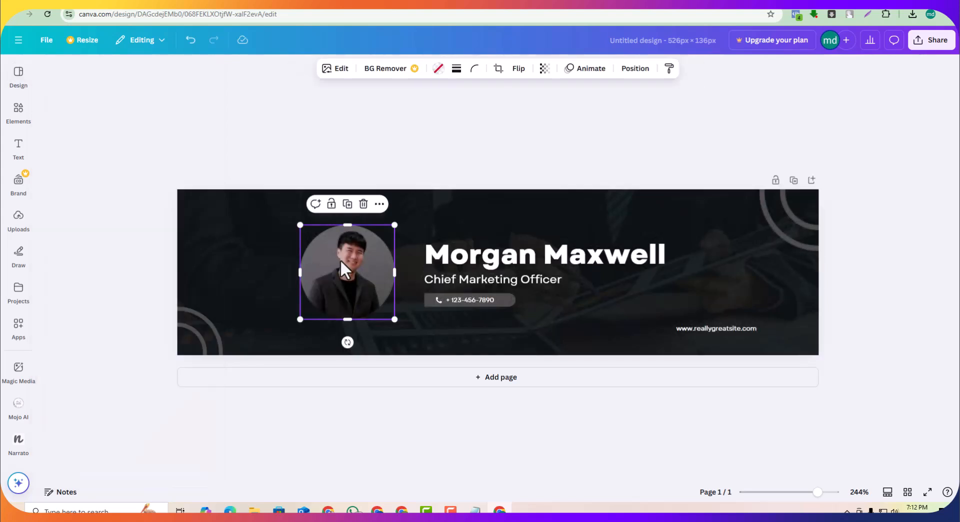
{"action": "key", "text": "Delete"}
{"action": "key", "text": "Delete"}
Step: Move the name heading left and replace its text with Unique Move Bd
{"action": "left_click_drag", "start_coordinate": [467, 260], "coordinate": [334, 239]}
{"action": "double_click", "coordinate": [365, 248]}
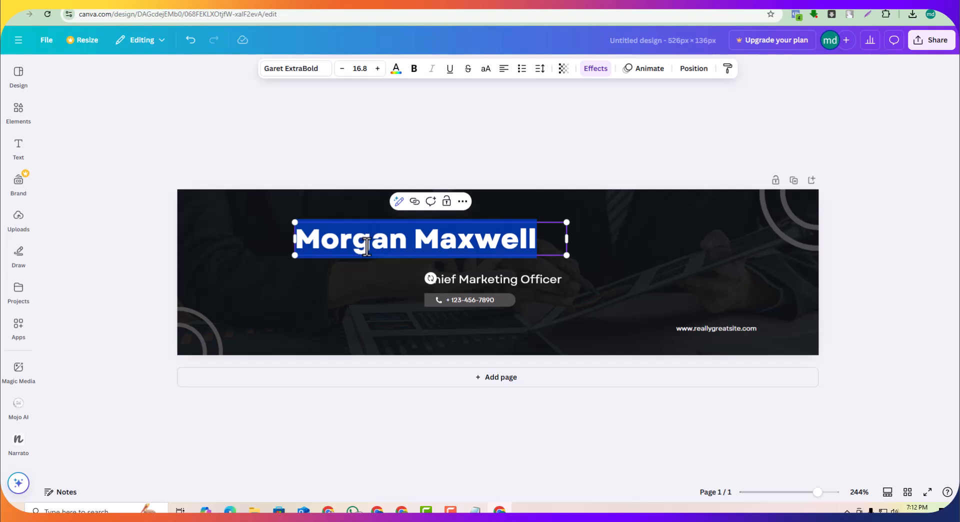
{"action": "type", "text": "Unique Move in W"}
{"action": "key", "text": "BackSpace"}
{"action": "key", "text": "BackSpace"}
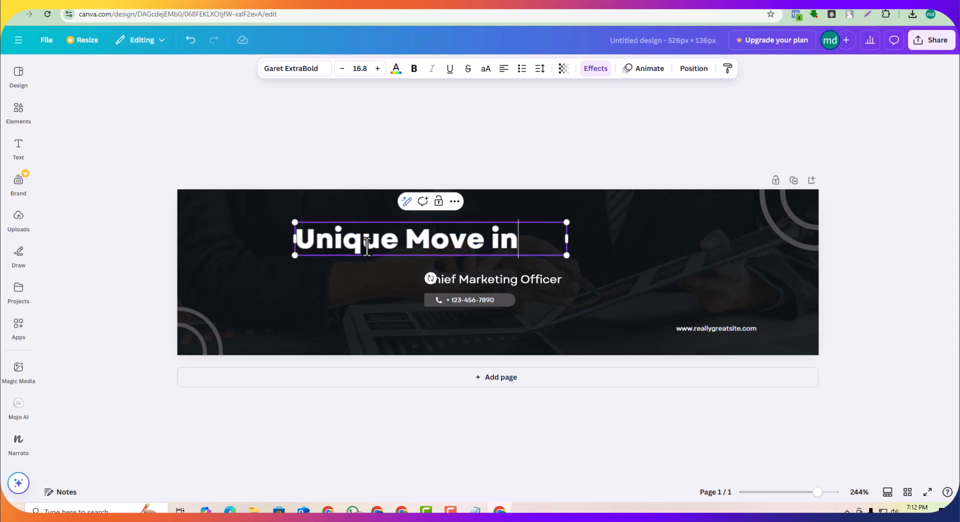
{"action": "key", "text": "BackSpace"}
{"action": "type", "text": "Bd"}
Step: Delete the subtitle, phone number pill and website text from the banner
{"action": "left_click", "coordinate": [464, 280]}
{"action": "key", "text": "Delete"}
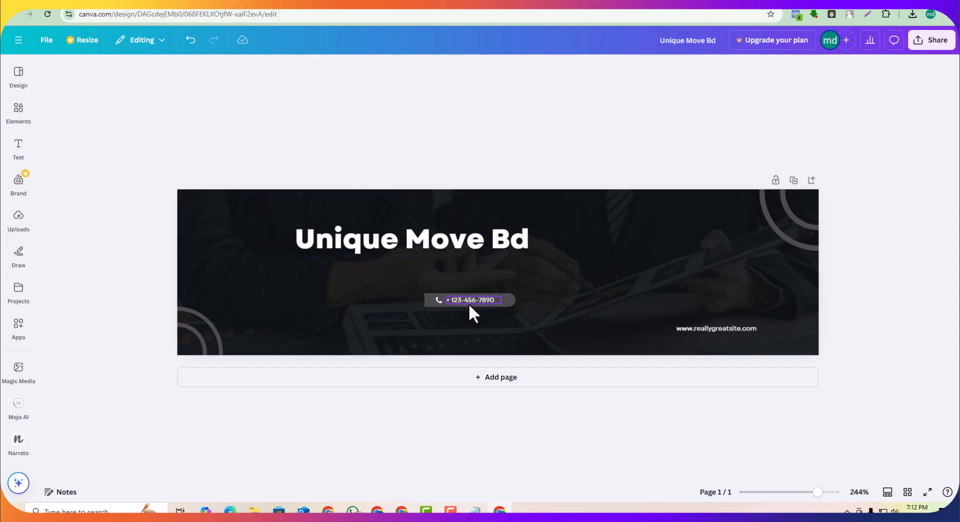
{"action": "left_click", "coordinate": [468, 304]}
{"action": "key", "text": "Delete"}
{"action": "key", "text": "Delete"}
{"action": "left_click", "coordinate": [440, 301]}
{"action": "key", "text": "Delete"}
{"action": "left_click", "coordinate": [727, 330]}
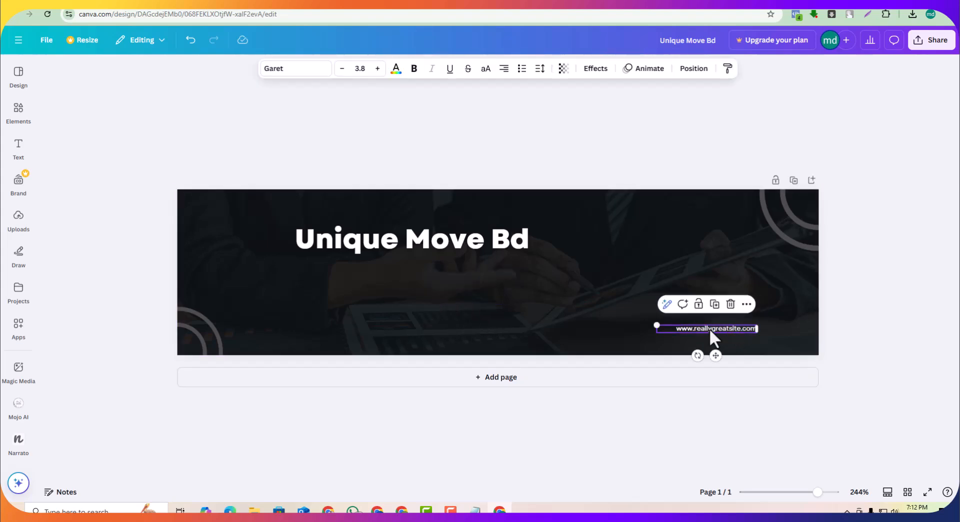
{"action": "left_click", "coordinate": [731, 304]}
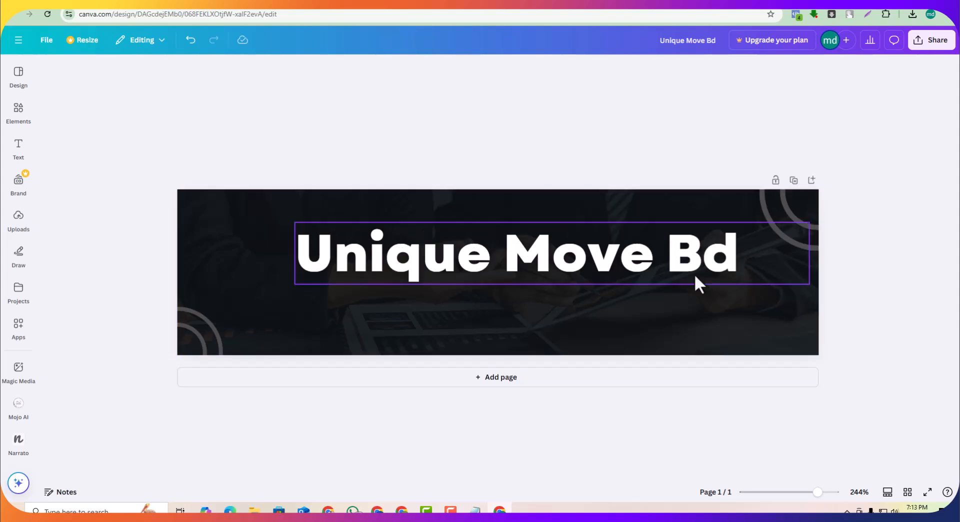
Step: Increase the heading's font size to 34.8 and reposition it across the banner
{"action": "left_click_drag", "start_coordinate": [584, 273], "coordinate": [563, 277]}
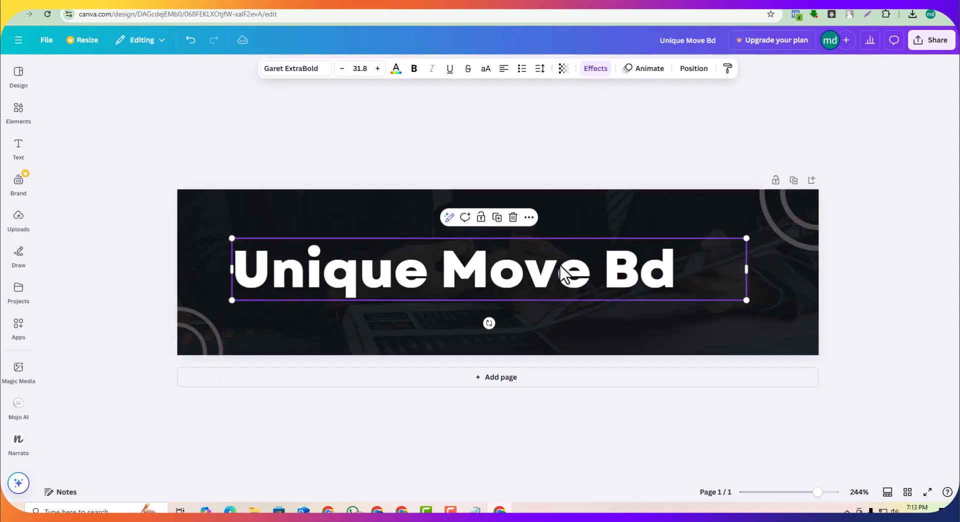
{"action": "left_click", "coordinate": [377, 69]}
{"action": "left_click", "coordinate": [377, 69]}
{"action": "left_click", "coordinate": [378, 69]}
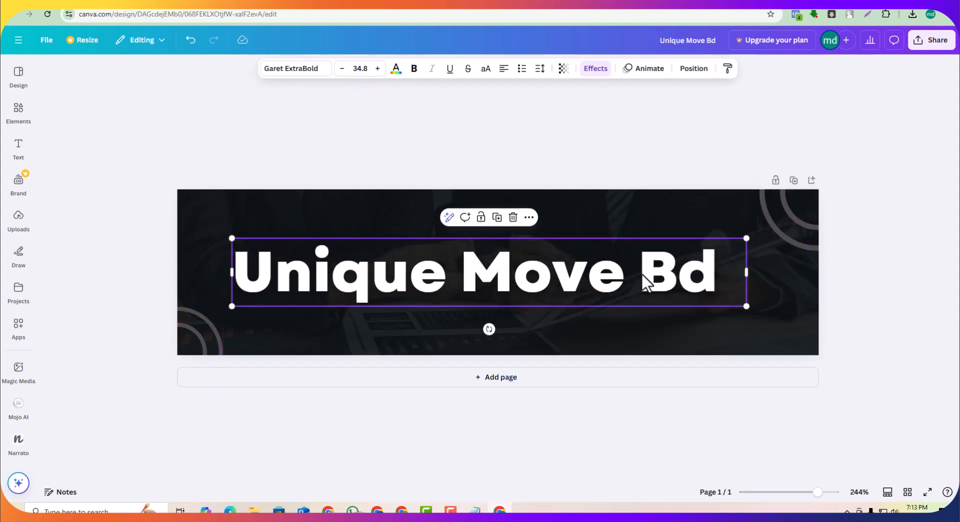
{"action": "left_click", "coordinate": [887, 311]}
{"action": "left_click_drag", "start_coordinate": [606, 286], "coordinate": [626, 285]}
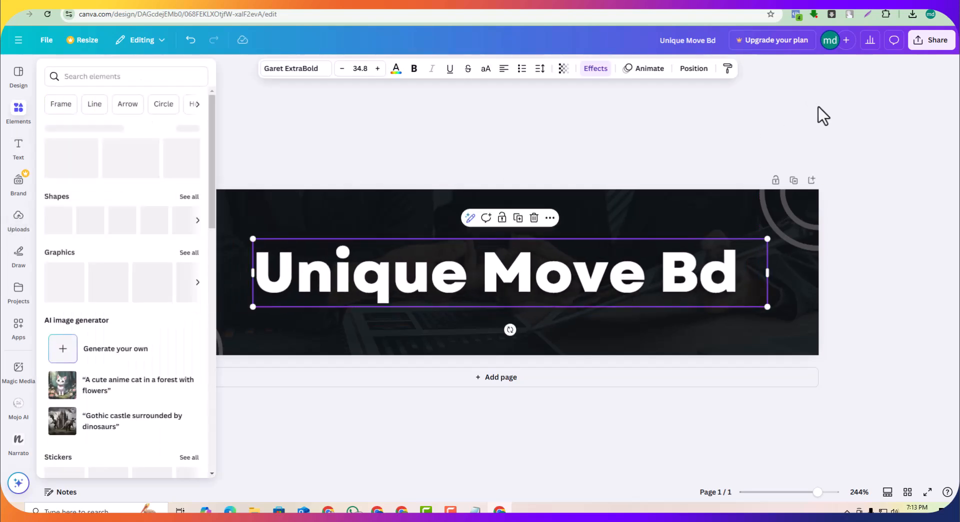
Step: Download the banner design as a PNG image
{"action": "left_click", "coordinate": [819, 107]}
{"action": "left_click", "coordinate": [926, 44]}
{"action": "left_click", "coordinate": [789, 248]}
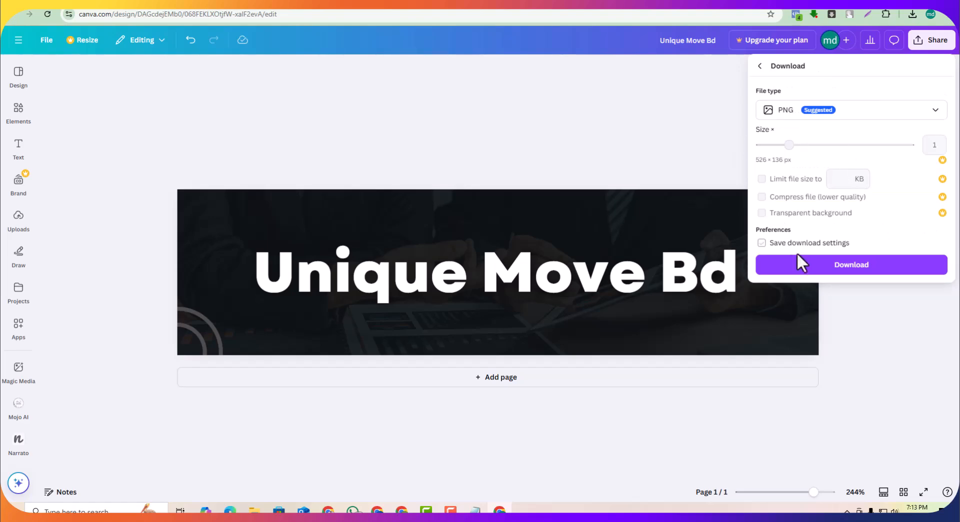
{"action": "left_click", "coordinate": [800, 263]}
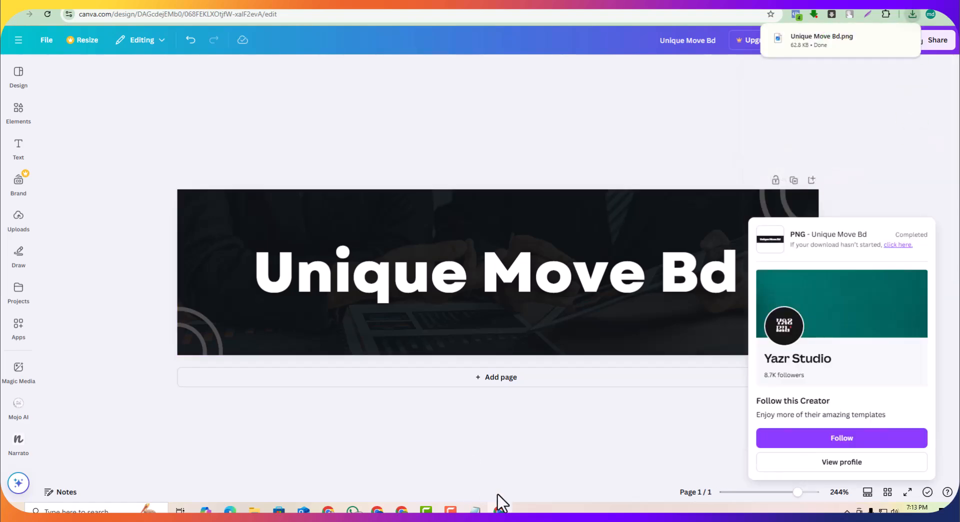
Step: Open the blog's Header Logo gadget and switch its image source to uploading from the computer
{"action": "left_click", "coordinate": [398, 511]}
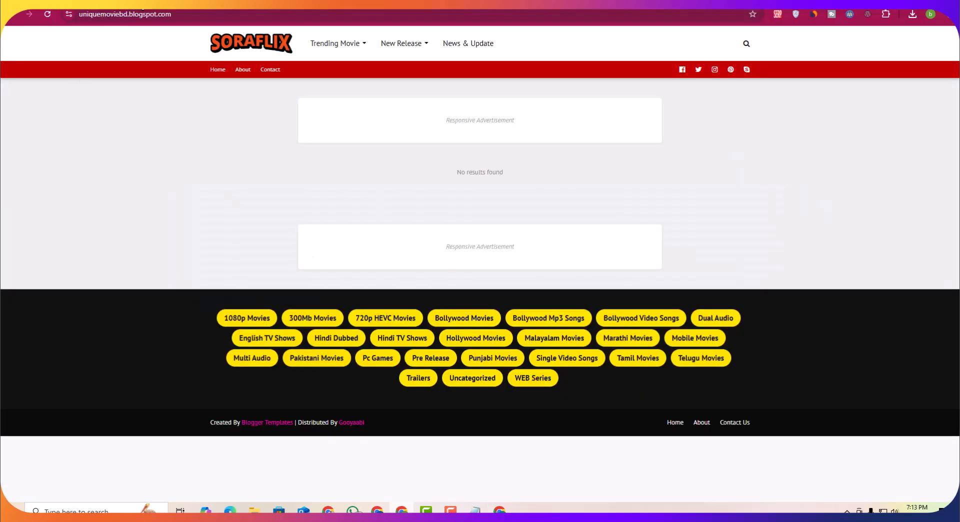
{"action": "key", "text": "ctrl+shift+Tab"}
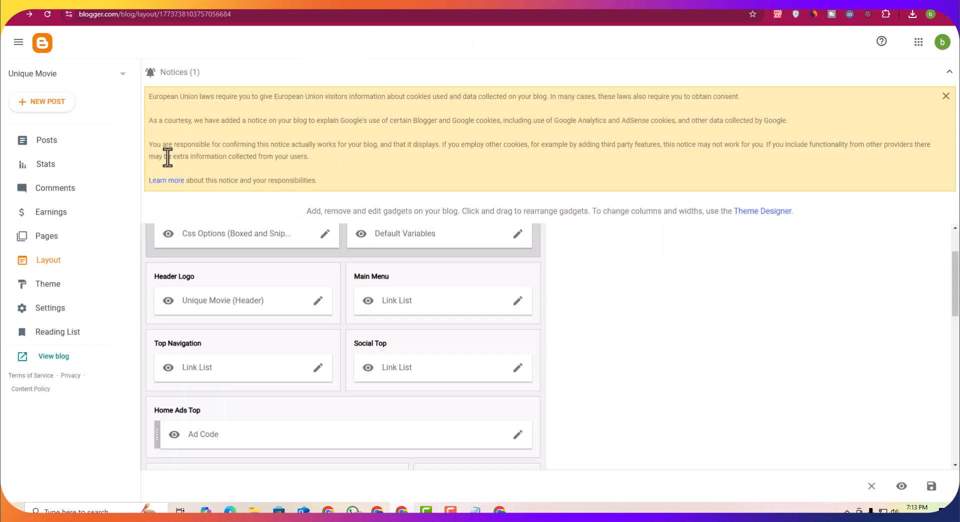
{"action": "scroll", "coordinate": [240, 295], "scroll_direction": "up", "scroll_amount": 2}
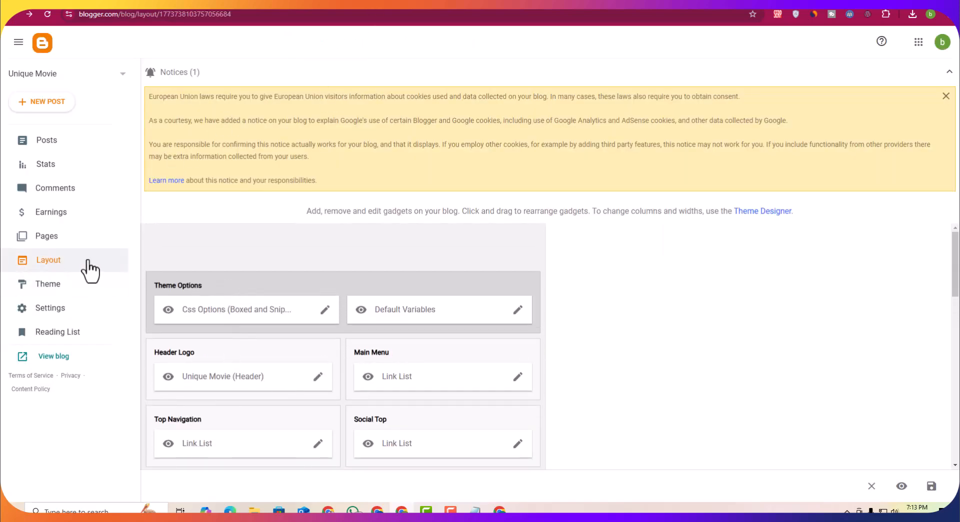
{"action": "left_click", "coordinate": [319, 328]}
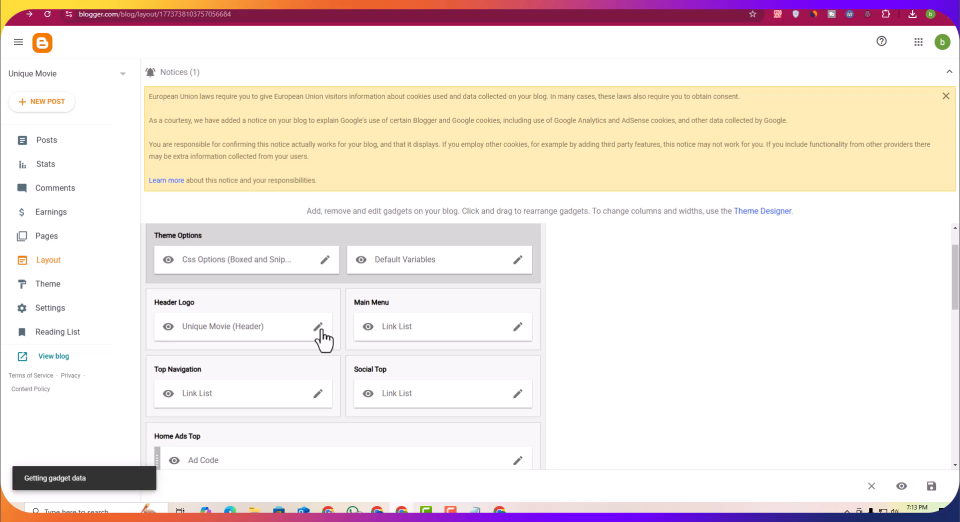
{"action": "scroll", "coordinate": [415, 240], "scroll_direction": "down", "scroll_amount": 1}
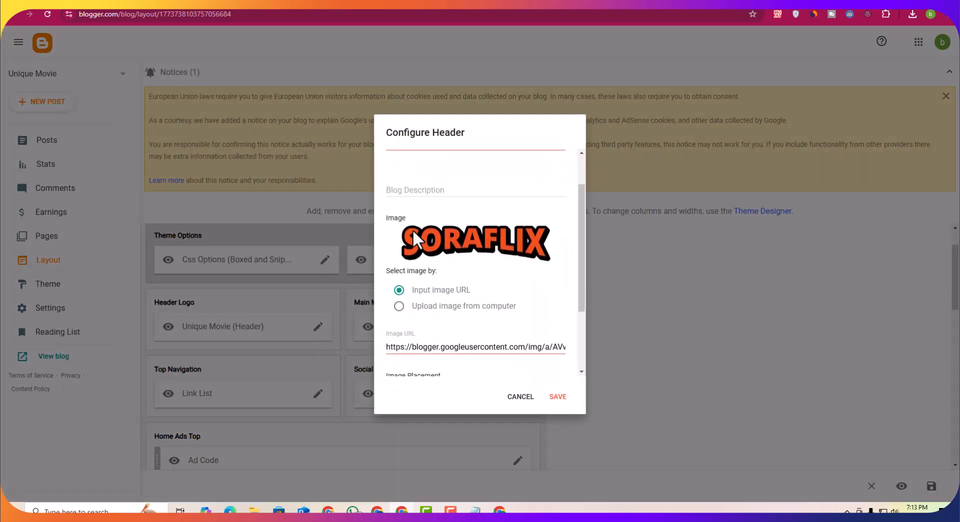
{"action": "left_click", "coordinate": [398, 307]}
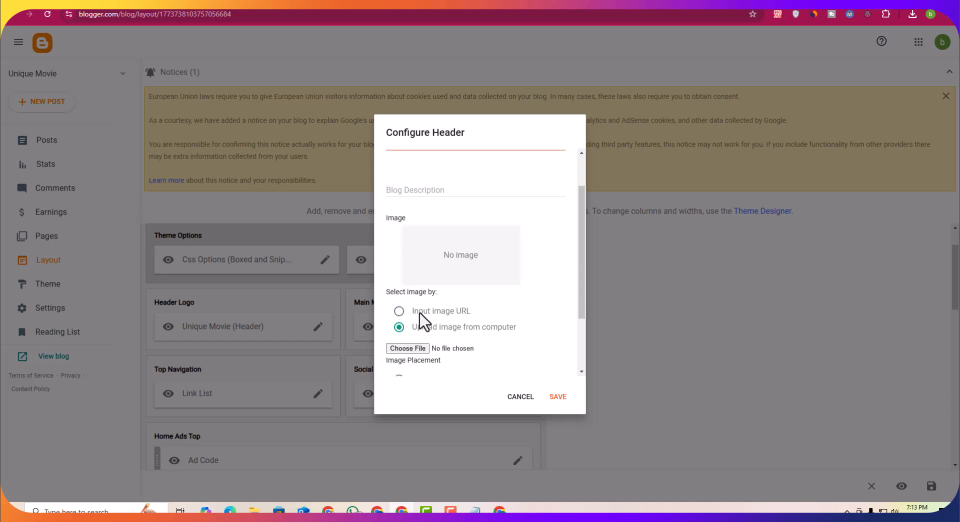
{"action": "scroll", "coordinate": [424, 322], "scroll_direction": "down", "scroll_amount": 1}
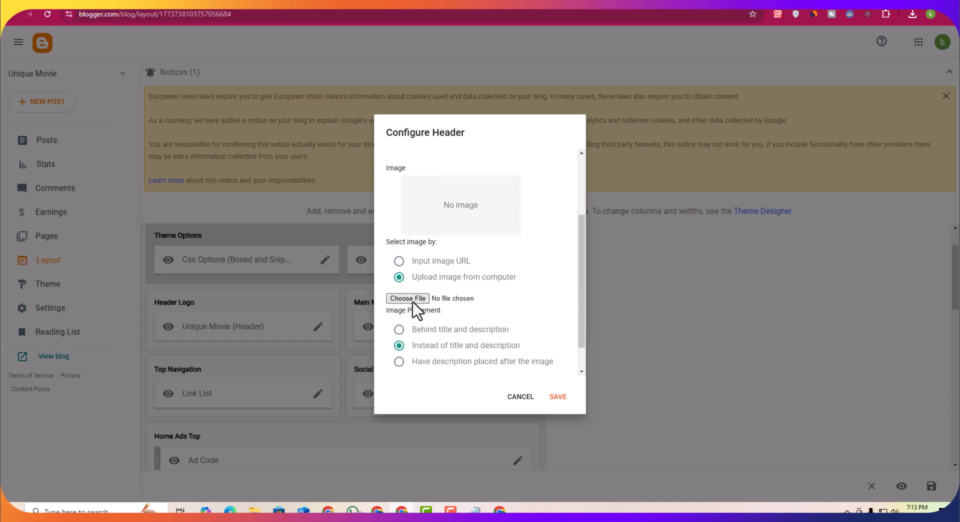
Step: Browse the Downloads folder to choose a header image file
{"action": "left_click", "coordinate": [413, 300]}
{"action": "left_click", "coordinate": [56, 70]}
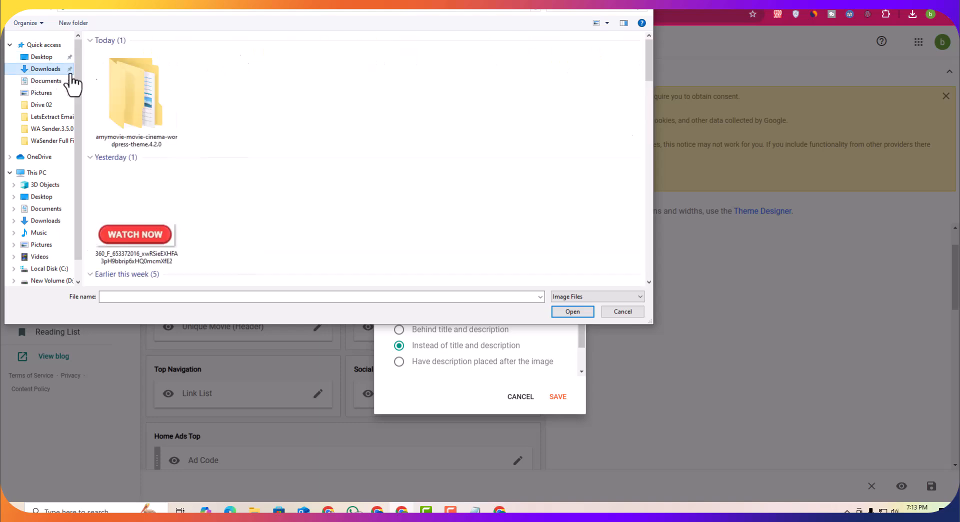
{"action": "left_click", "coordinate": [156, 134]}
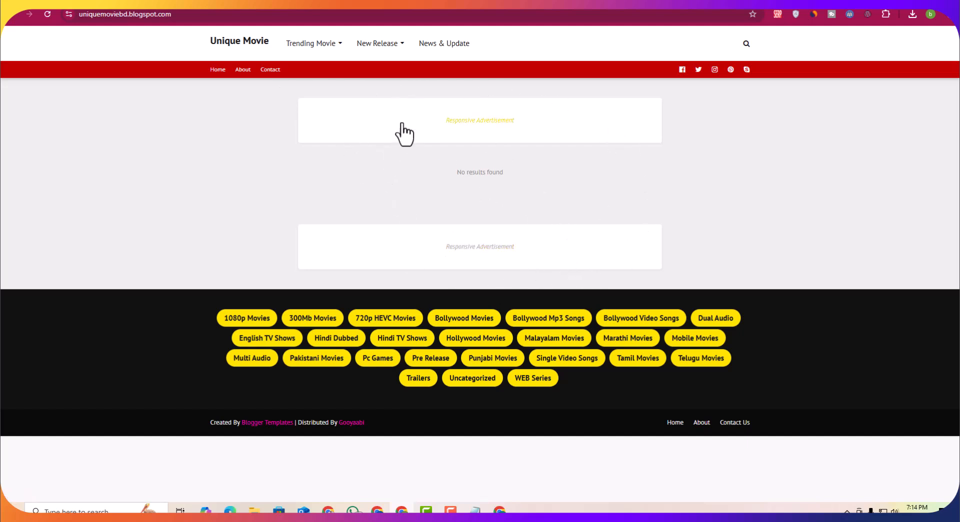
Step: Start a new blog post from the Posts list
{"action": "mouse_move", "coordinate": [375, 48]}
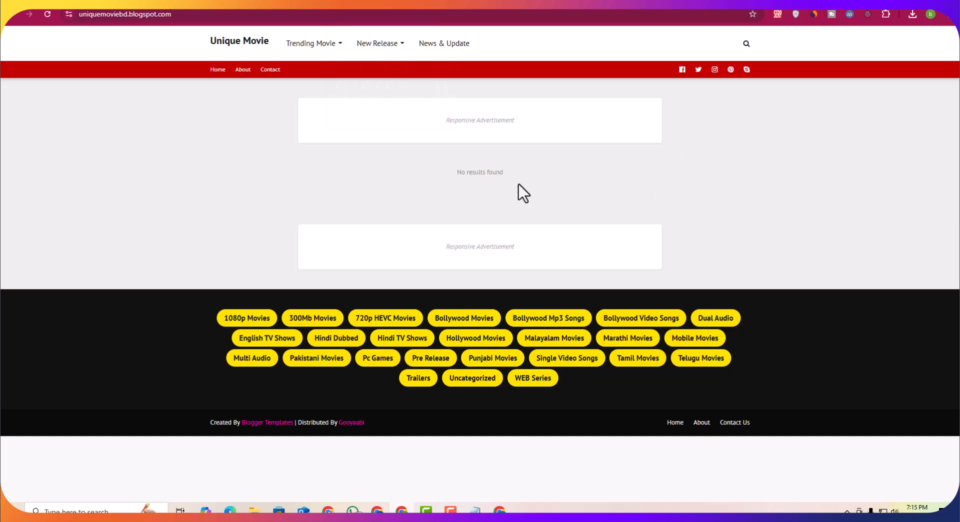
{"action": "mouse_move", "coordinate": [371, 33]}
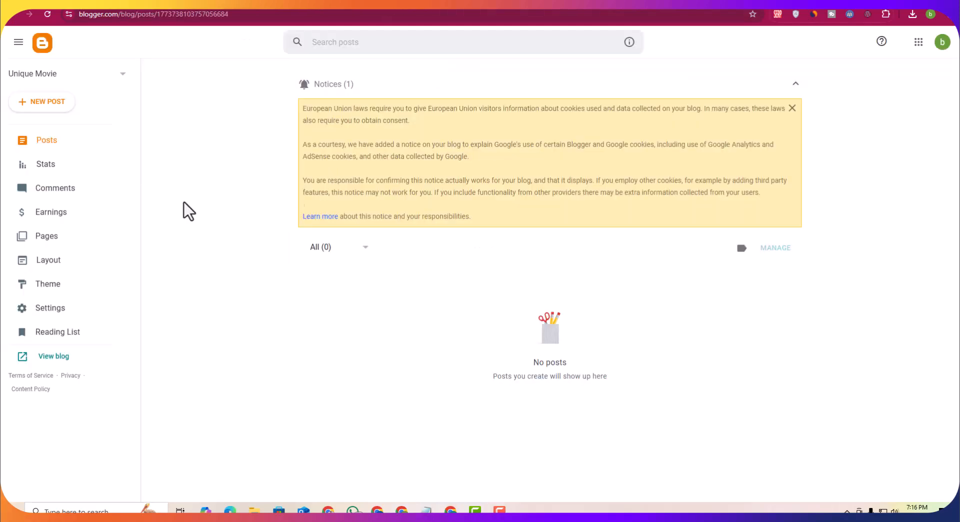
{"action": "left_click", "coordinate": [44, 151]}
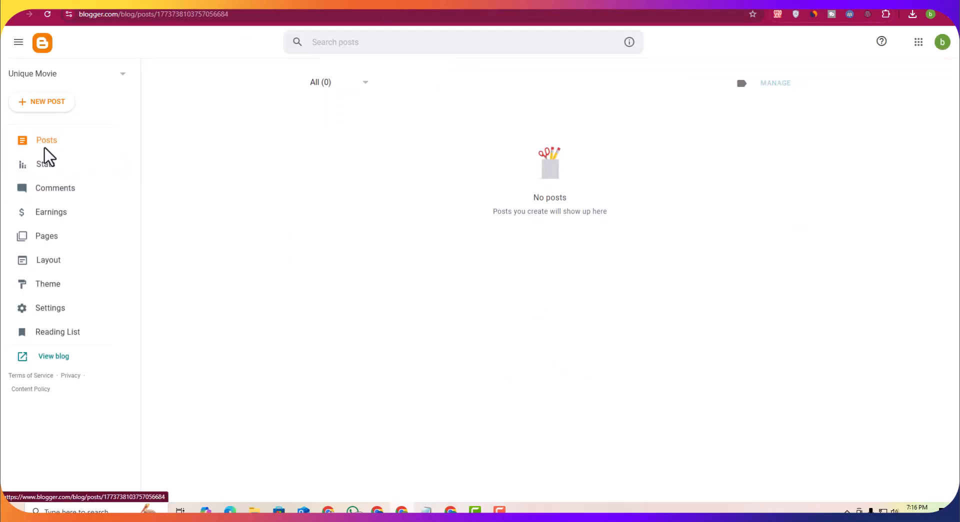
{"action": "left_click", "coordinate": [48, 107]}
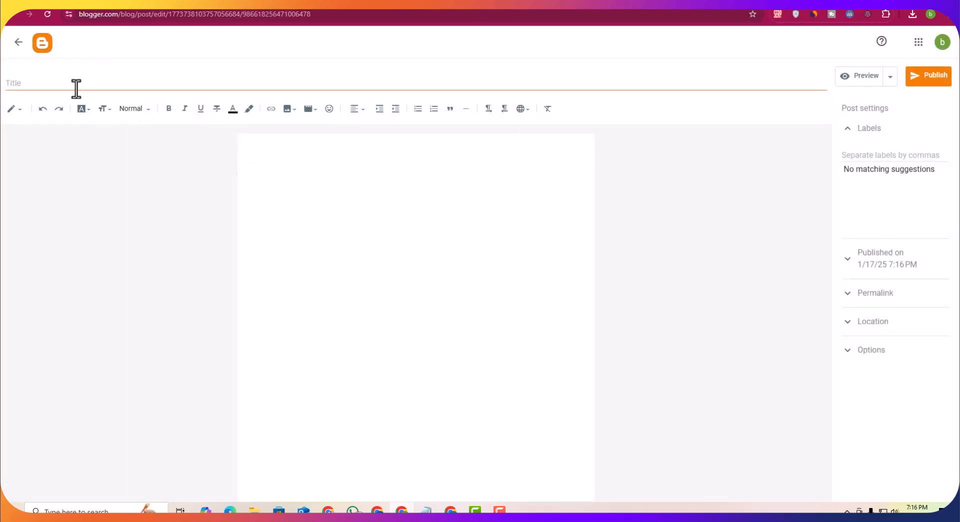
Step: Enter the post title Toxic movie free download in 2025
{"action": "left_click", "coordinate": [204, 4]}
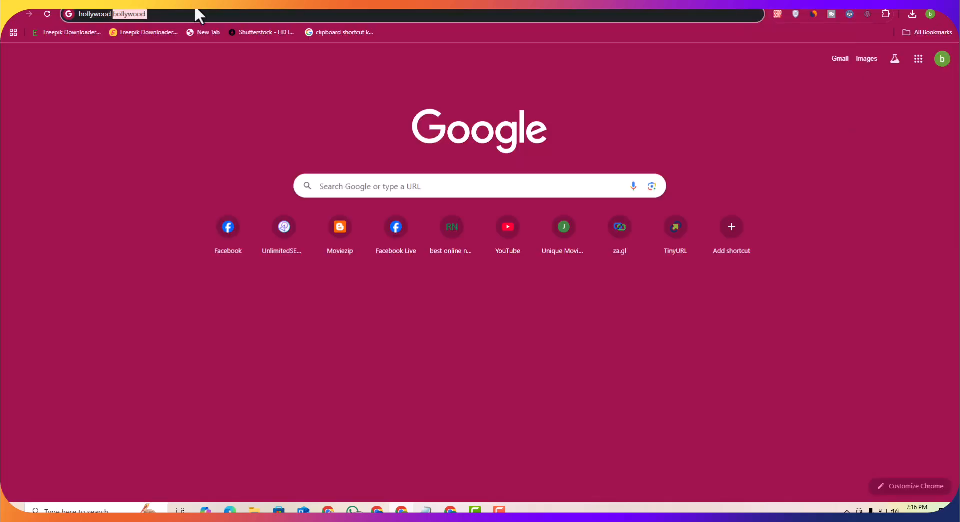
{"action": "left_click", "coordinate": [188, 17]}
{"action": "key", "text": "ctrl+a"}
{"action": "type", "text": "toxic movie free download in 2025"}
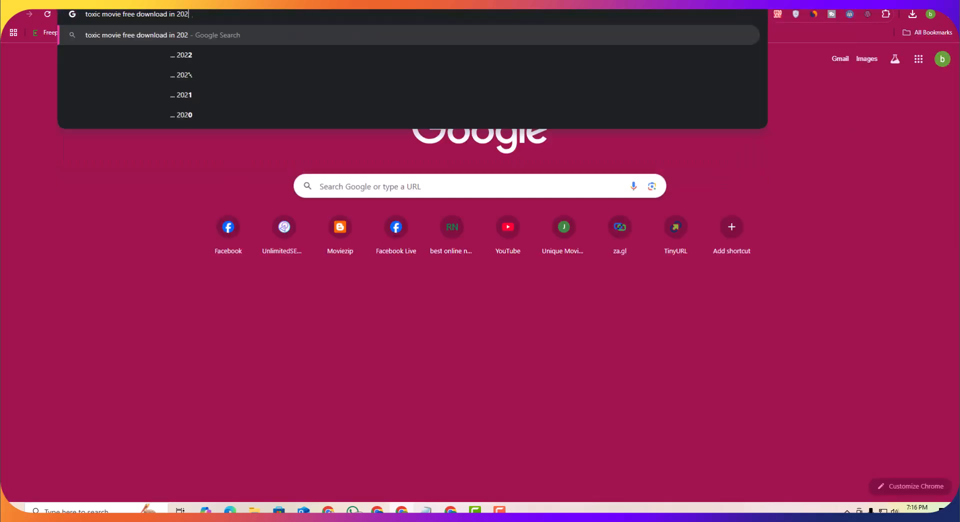
{"action": "key", "text": "ctrl+a"}
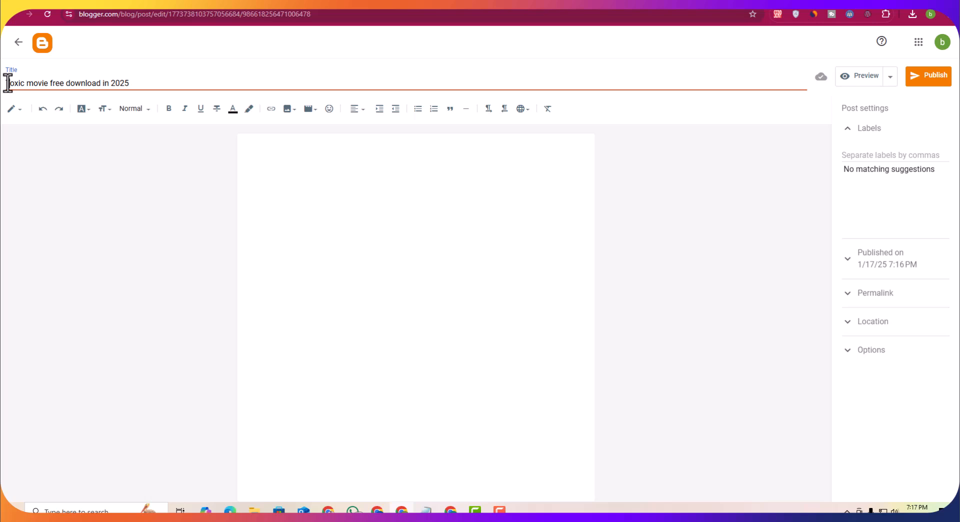
Step: Search Google Images for toxic movie free download in 2025
{"action": "left_click", "coordinate": [262, 173]}
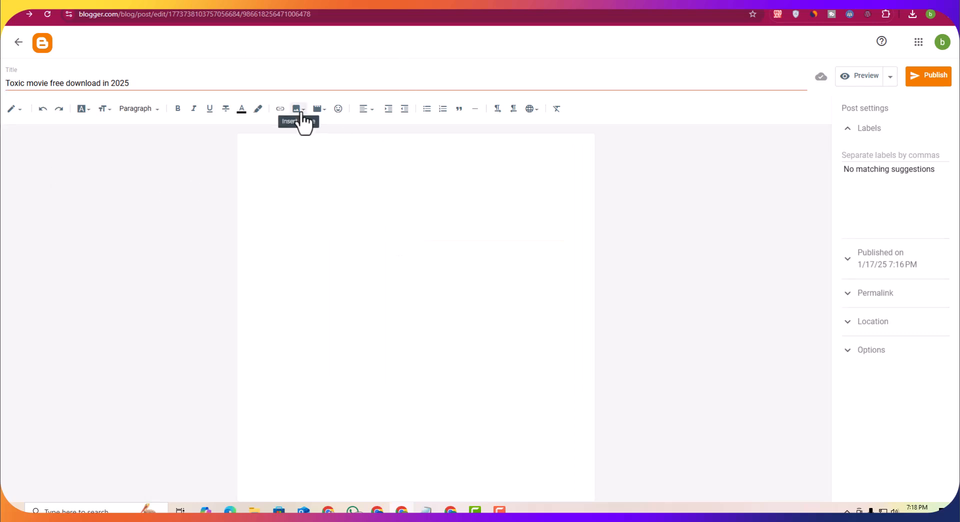
{"action": "left_click", "coordinate": [693, 6]}
{"action": "key", "text": "Return"}
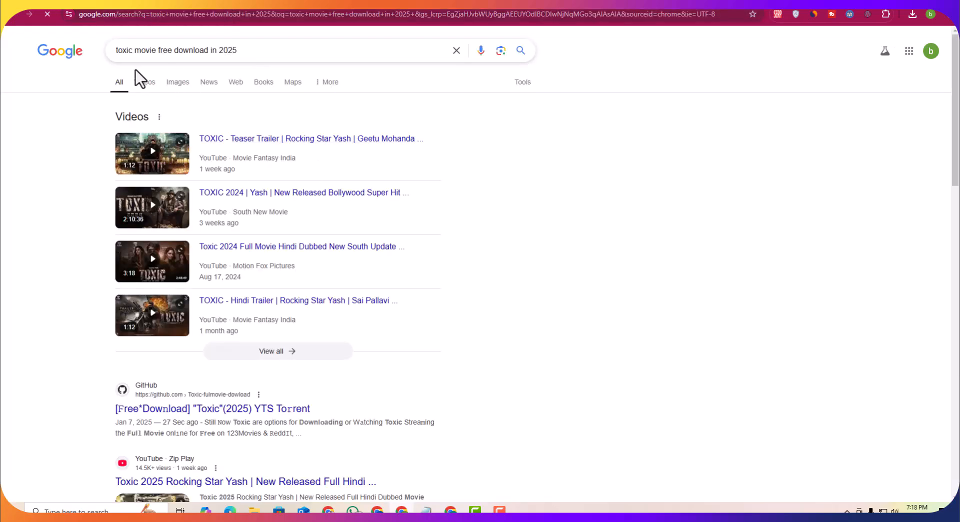
{"action": "left_click", "coordinate": [178, 83]}
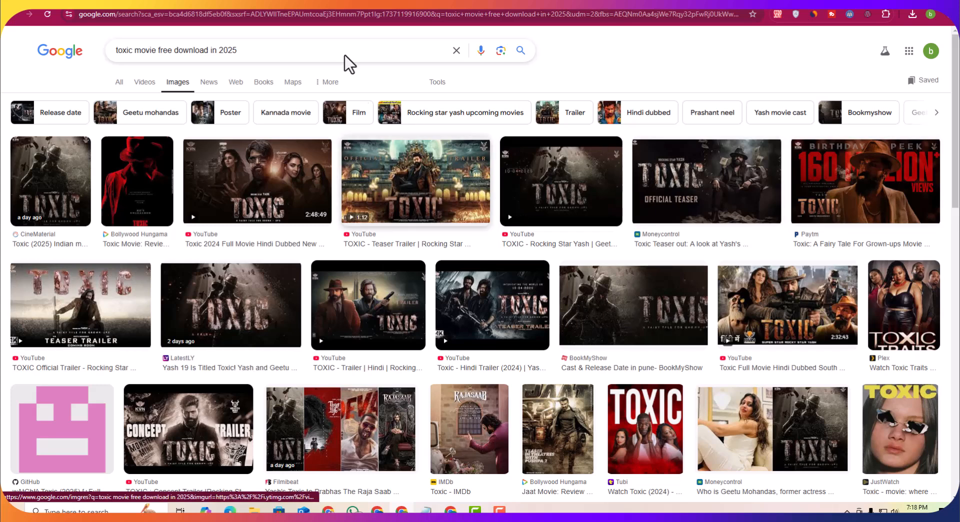
Step: Insert the image hq720 (1) from the computer into the post body
{"action": "left_click", "coordinate": [265, 2]}
{"action": "left_click", "coordinate": [298, 108]}
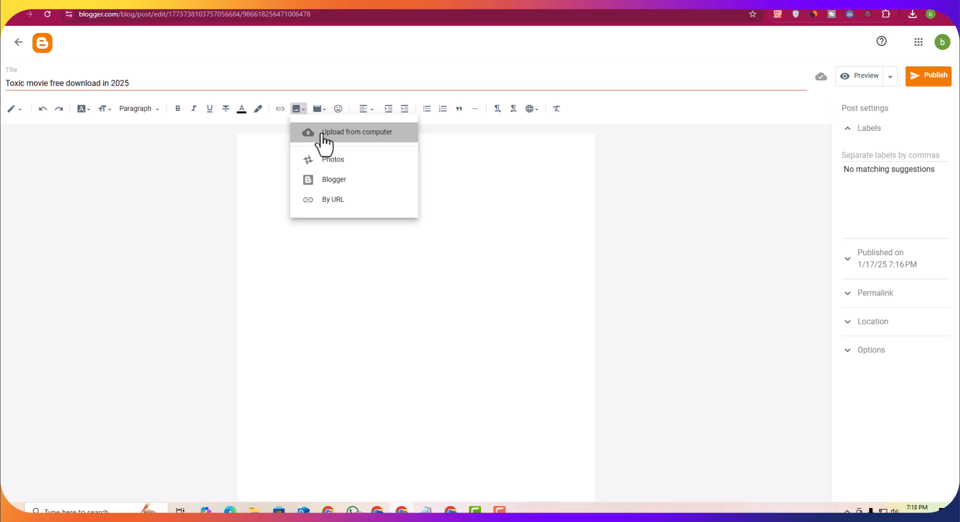
{"action": "left_click", "coordinate": [323, 135]}
{"action": "left_click", "coordinate": [481, 323]}
{"action": "scroll", "coordinate": [251, 209], "scroll_direction": "down", "scroll_amount": 5}
{"action": "left_click", "coordinate": [151, 134]}
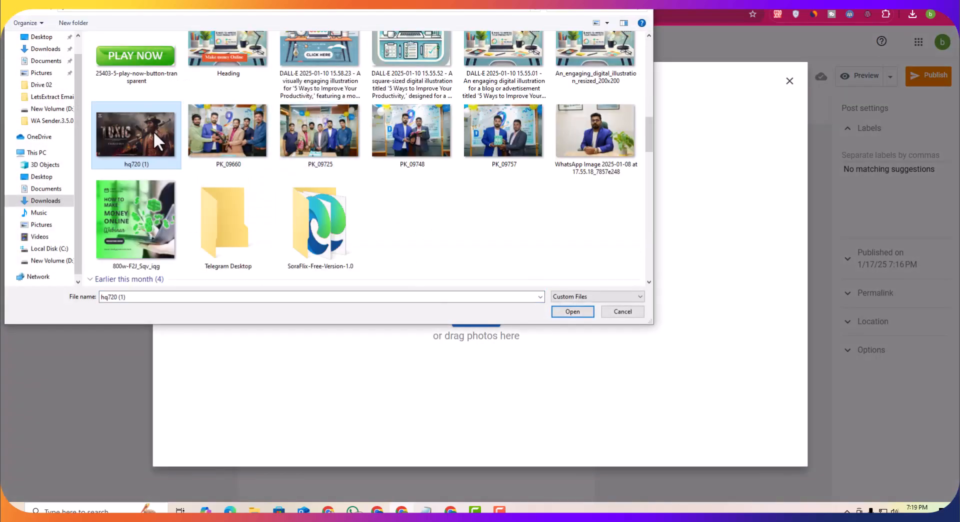
{"action": "left_click", "coordinate": [573, 312]}
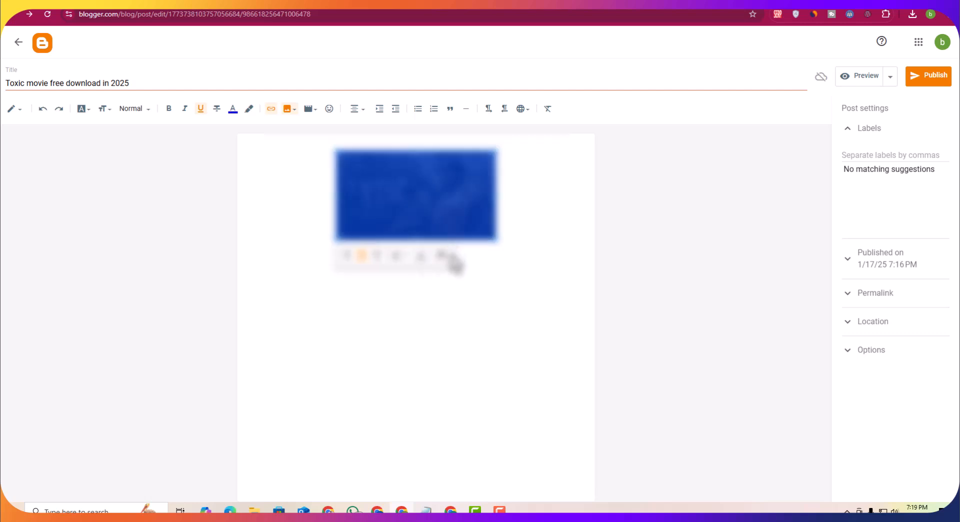
Step: Change the inserted image's size through its image settings
{"action": "left_click", "coordinate": [444, 263]}
{"action": "left_click", "coordinate": [418, 307]}
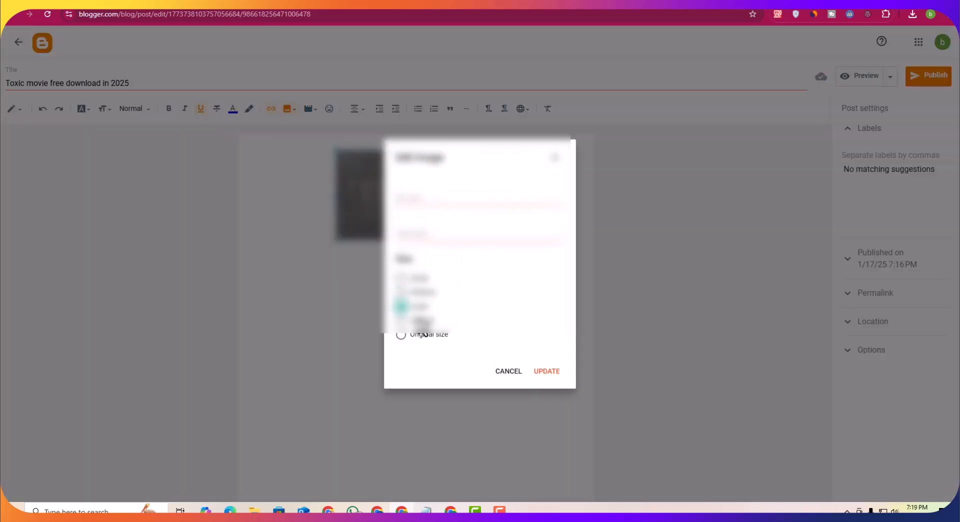
{"action": "left_click", "coordinate": [552, 372]}
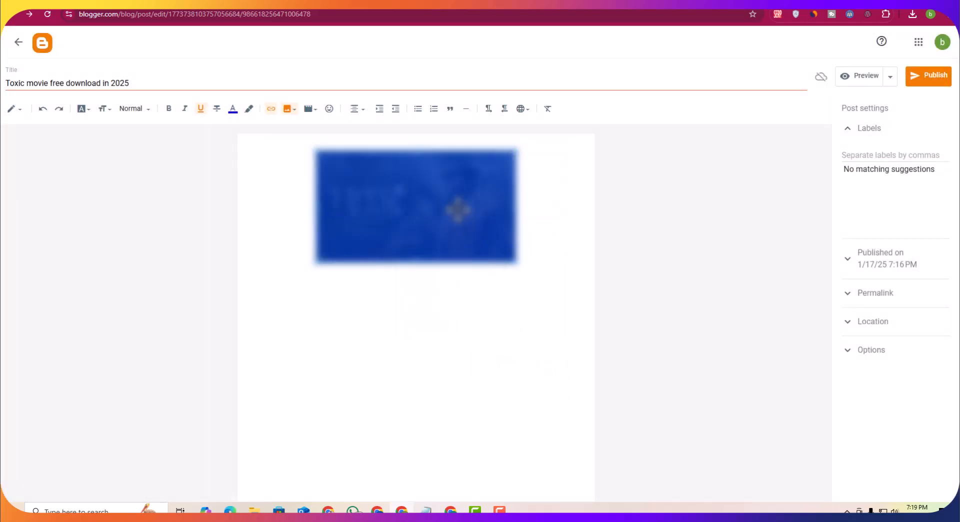
{"action": "left_click", "coordinate": [420, 276]}
{"action": "left_click", "coordinate": [406, 317]}
{"action": "left_click", "coordinate": [551, 372]}
{"action": "left_click", "coordinate": [505, 366]}
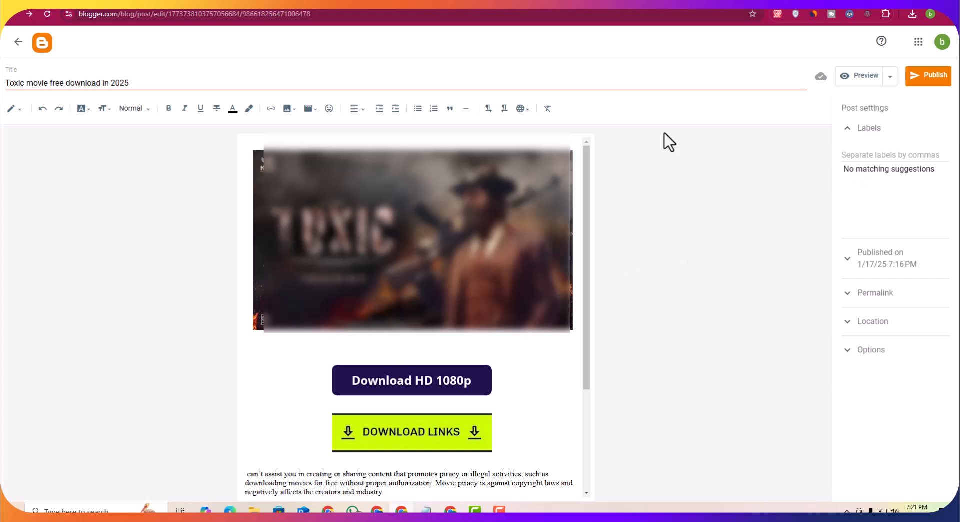
Step: Check the Trending Movie menu on the live blog
{"action": "left_click", "coordinate": [601, 6]}
{"action": "mouse_move", "coordinate": [380, 47]}
{"action": "left_click", "coordinate": [311, 48]}
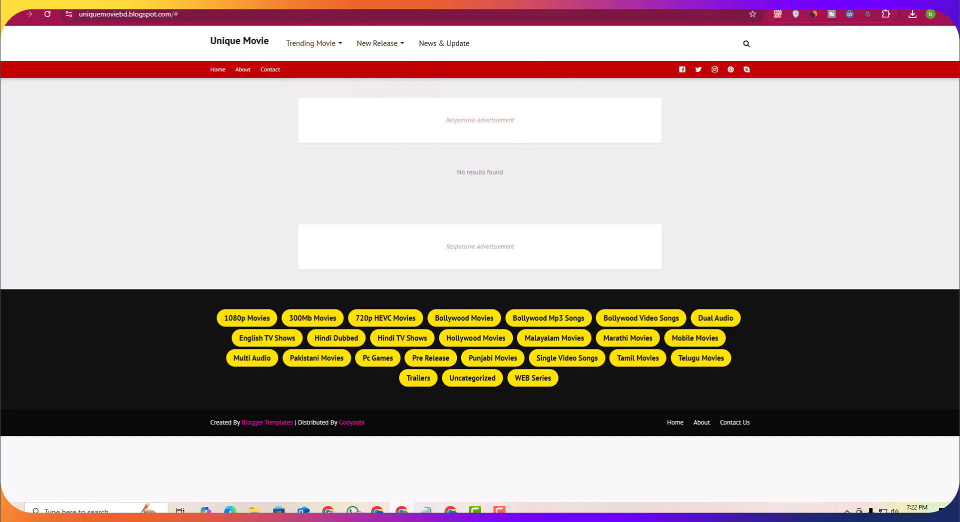
{"action": "key", "text": "ctrl+shift+Tab"}
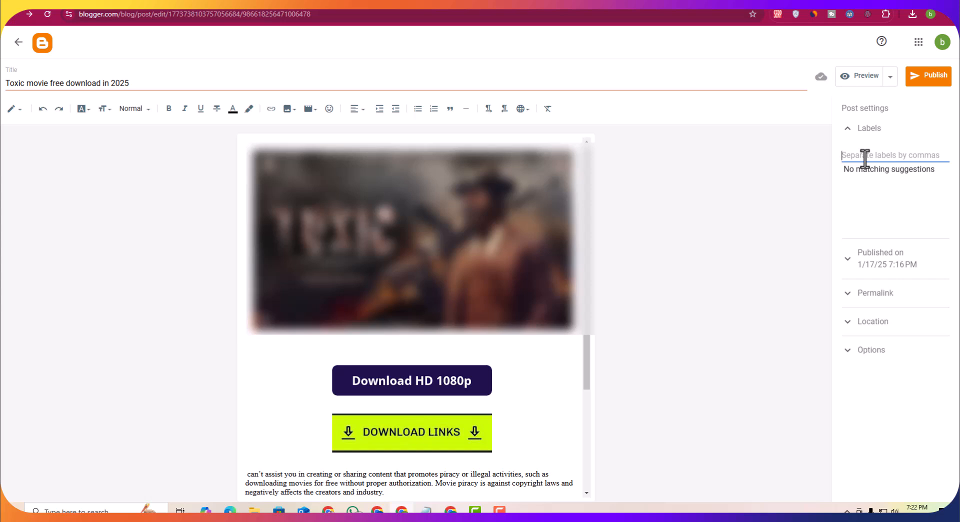
Step: Label the post Trending Movie and publish it
{"action": "type", "text": "Trending Movie"}
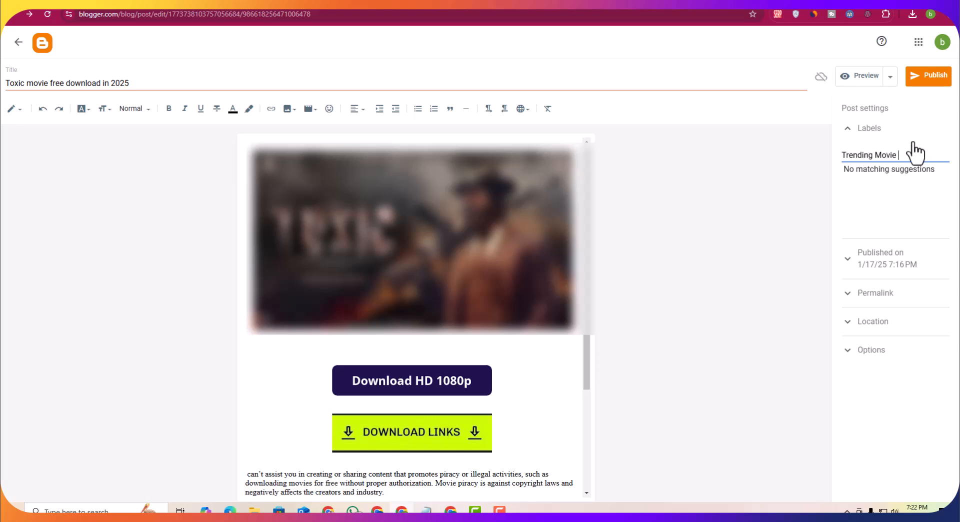
{"action": "left_click", "coordinate": [934, 78]}
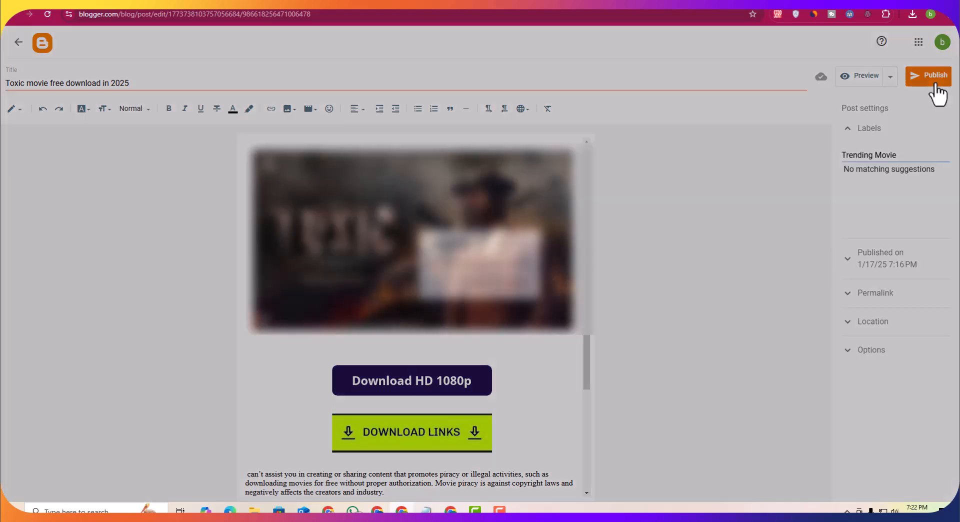
{"action": "left_click", "coordinate": [517, 286]}
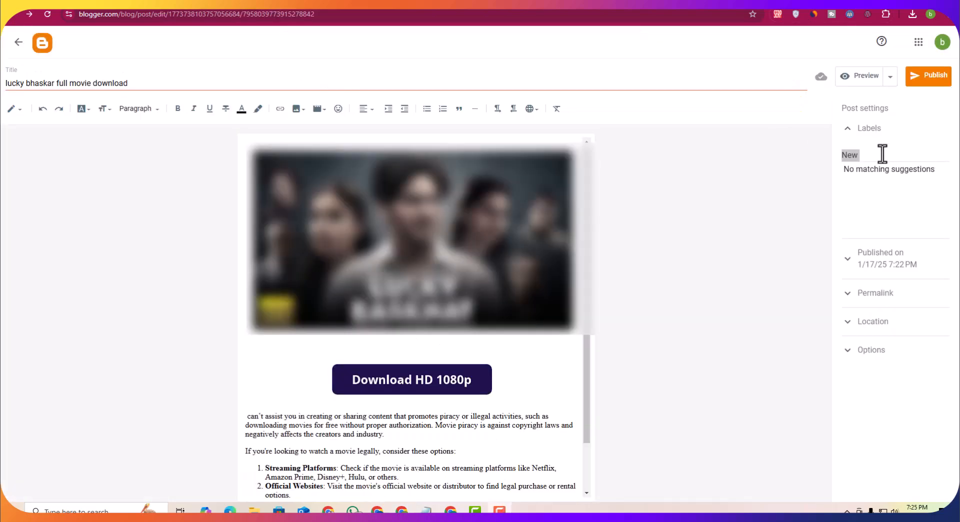
Step: Label the lucky bhaskar full movie download post New Release and publish it
{"action": "type", "text": "new release"}
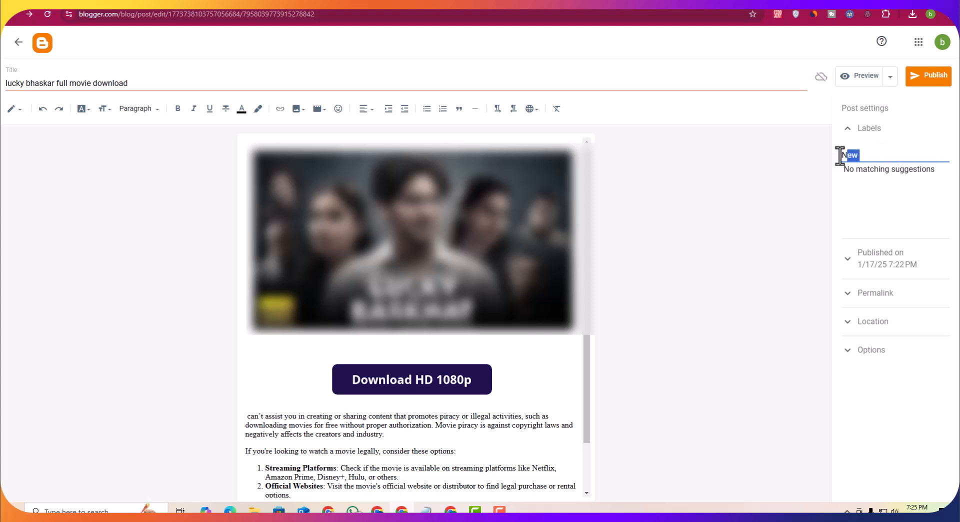
{"action": "left_click_drag", "start_coordinate": [844, 155], "coordinate": [830, 161]}
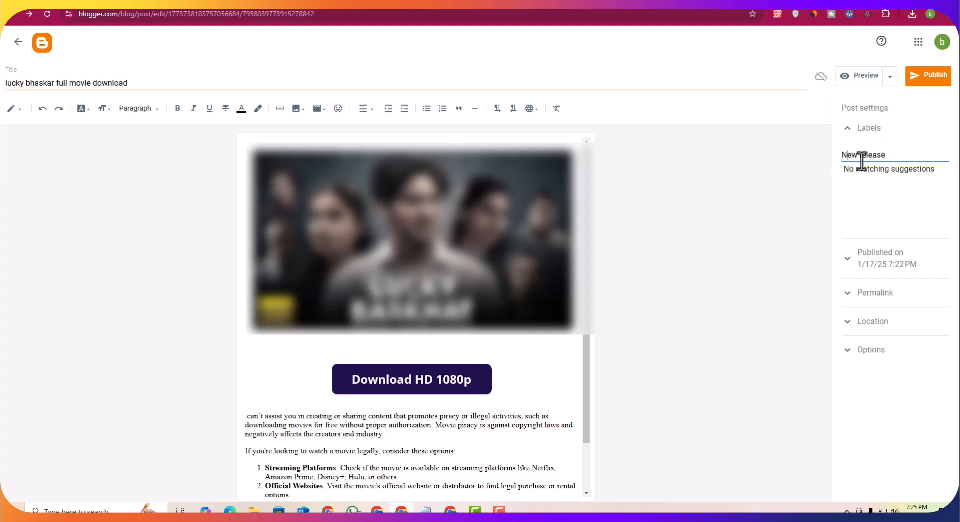
{"action": "left_click_drag", "start_coordinate": [860, 155], "coordinate": [863, 155]}
{"action": "left_click", "coordinate": [937, 79]}
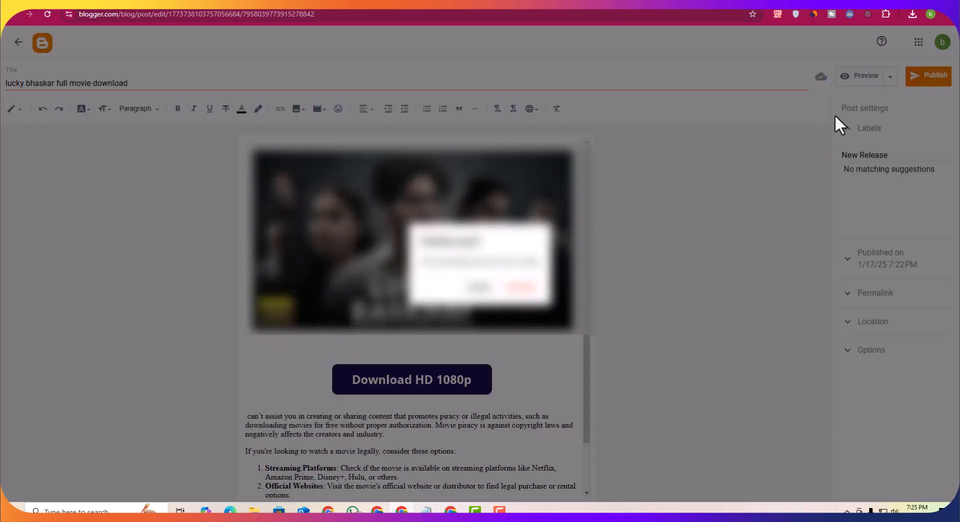
{"action": "left_click", "coordinate": [520, 287]}
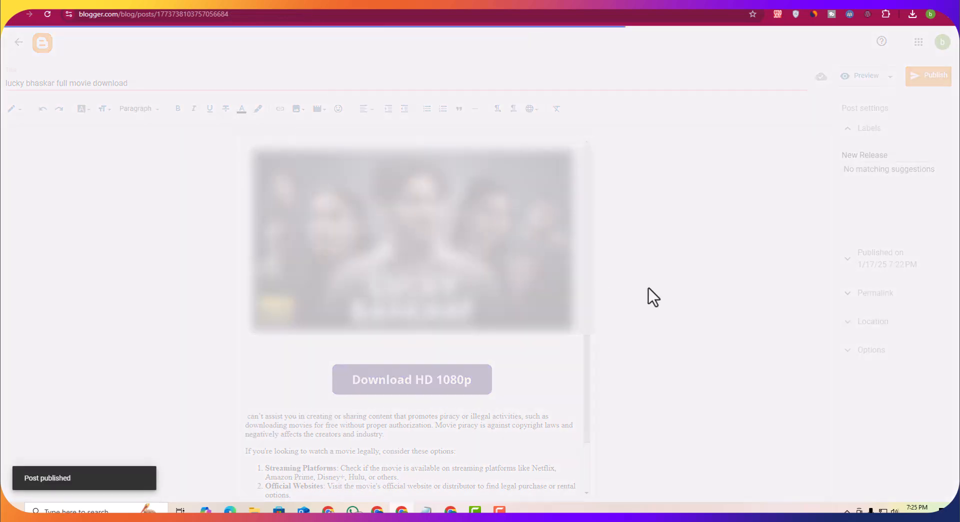
Step: Publish the Pushpa movie free download in 2025 post with the New Release label
{"action": "left_click", "coordinate": [44, 103]}
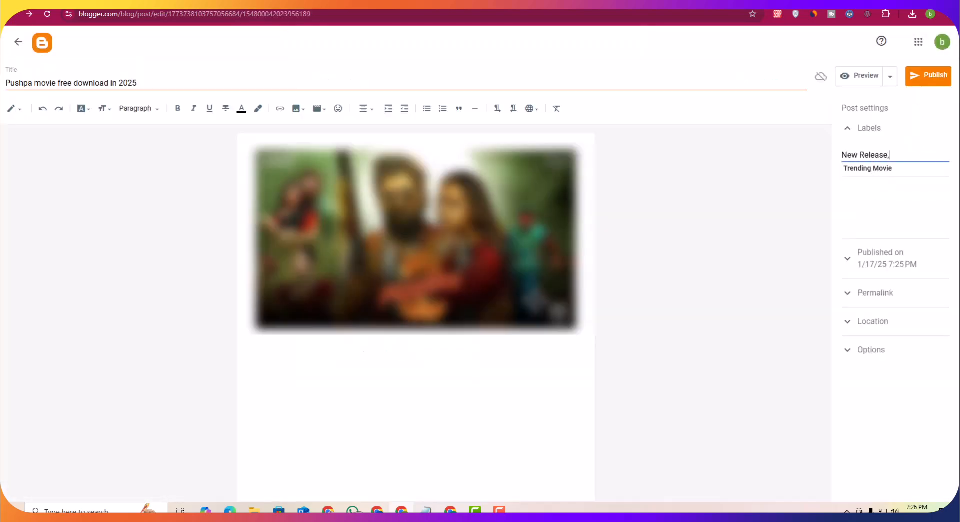
{"action": "left_click", "coordinate": [476, 388]}
{"action": "left_click", "coordinate": [300, 109]}
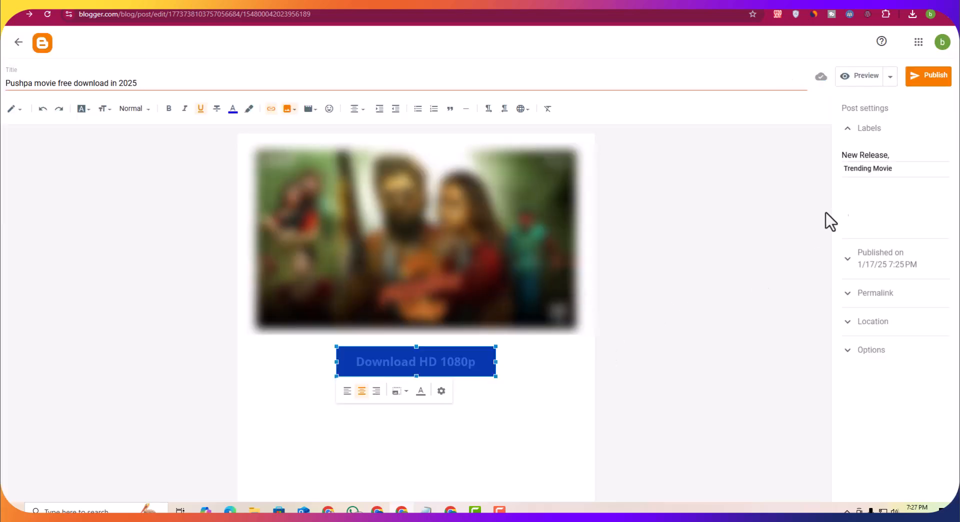
{"action": "left_click", "coordinate": [923, 80]}
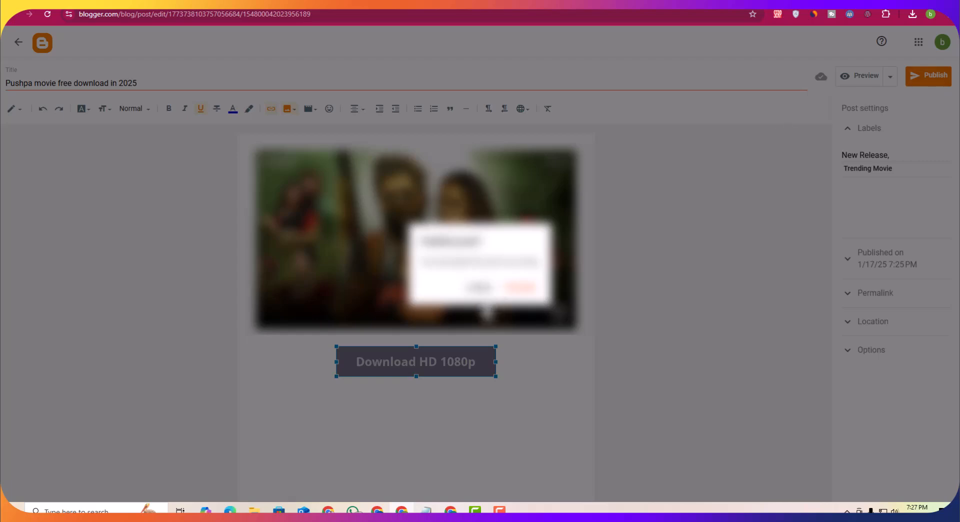
{"action": "left_click", "coordinate": [520, 287]}
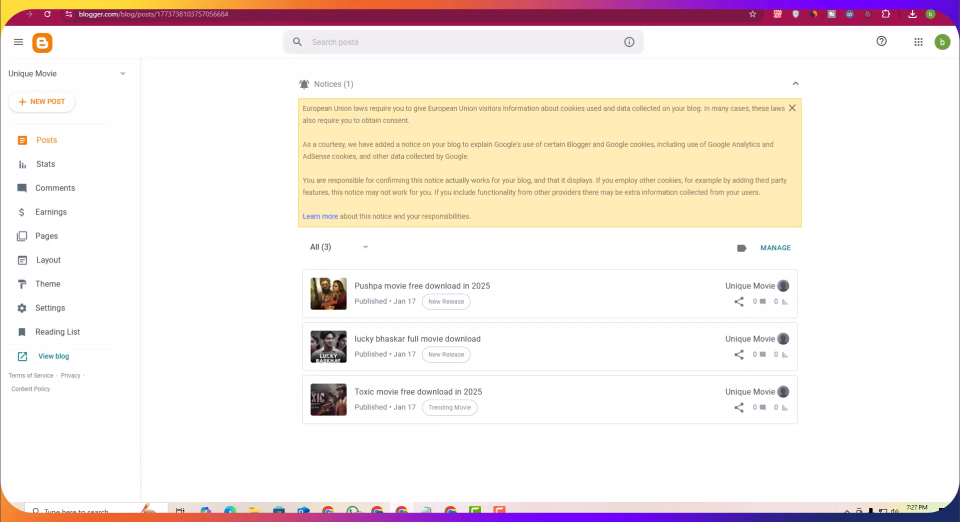
Step: Reload the live blog and open the Pushpa post to review it
{"action": "left_click", "coordinate": [320, 4]}
{"action": "mouse_move", "coordinate": [329, 40]}
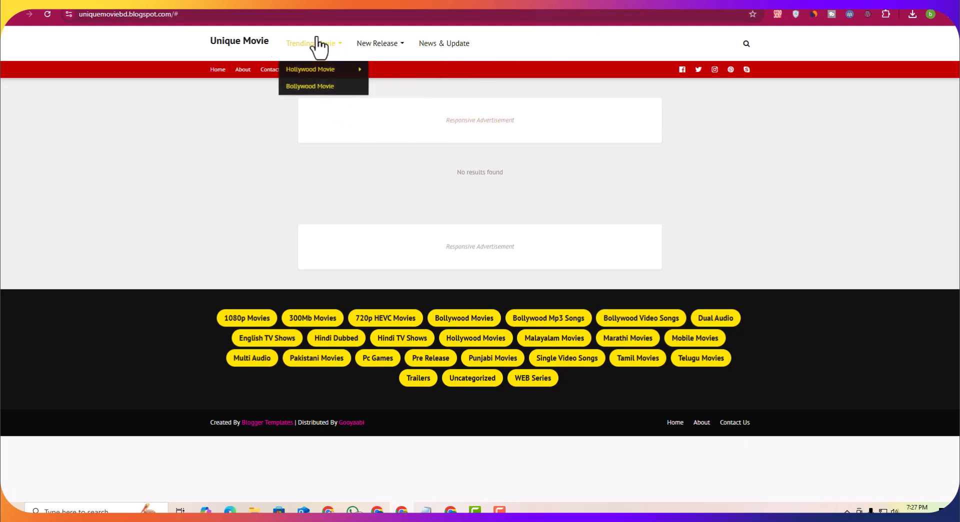
{"action": "left_click", "coordinate": [47, 15]}
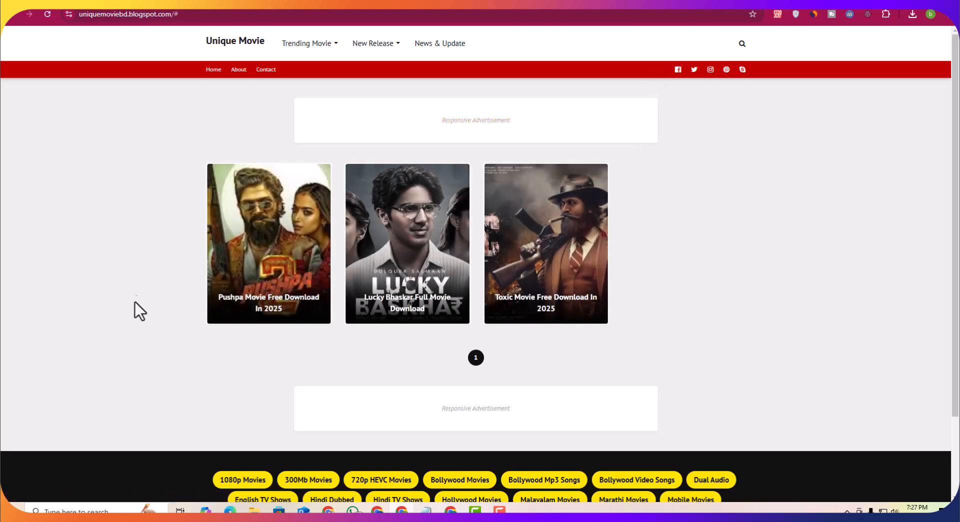
{"action": "left_click", "coordinate": [278, 236]}
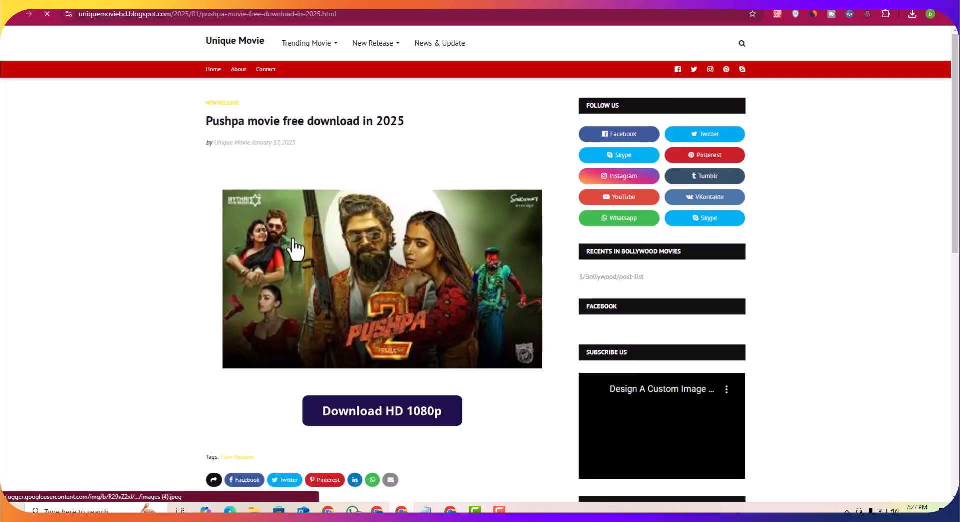
{"action": "scroll", "coordinate": [395, 340], "scroll_direction": "down", "scroll_amount": 3}
{"action": "scroll", "coordinate": [414, 278], "scroll_direction": "up", "scroll_amount": 3}
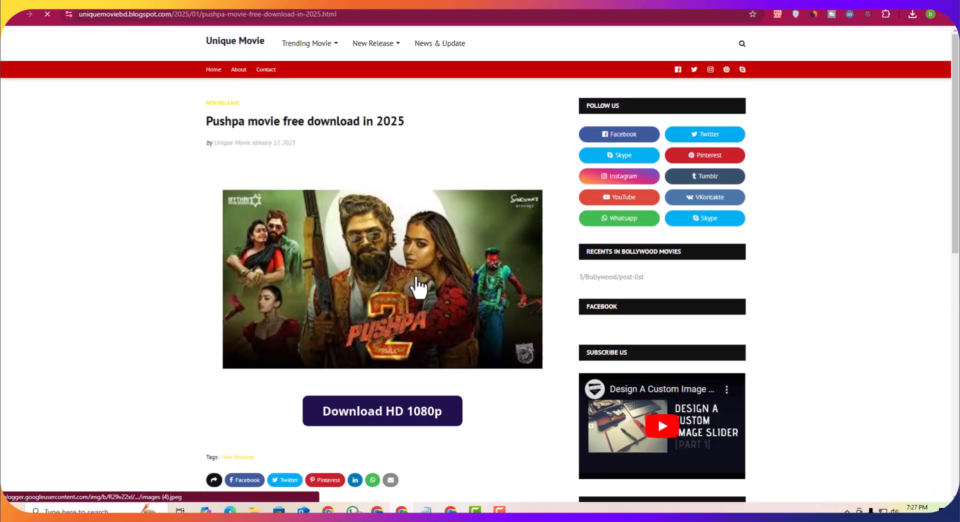
Step: Return to the posts list and open the Pushpa post's editor to review its labels
{"action": "left_click", "coordinate": [15, 14]}
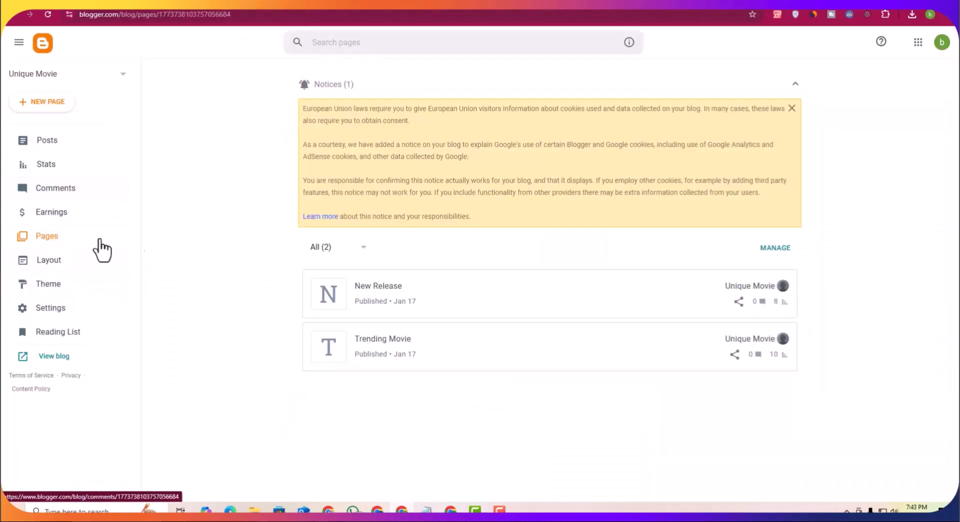
{"action": "left_click", "coordinate": [60, 147]}
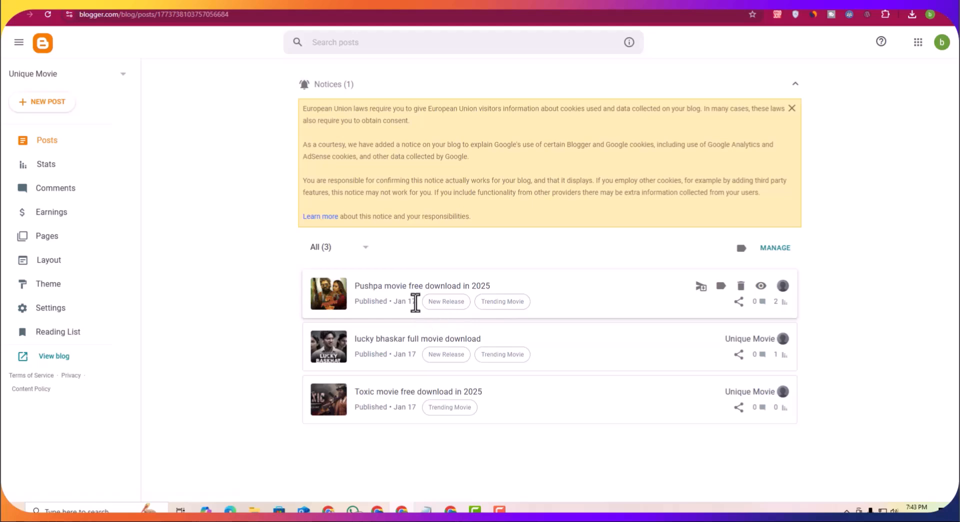
{"action": "left_click", "coordinate": [397, 299]}
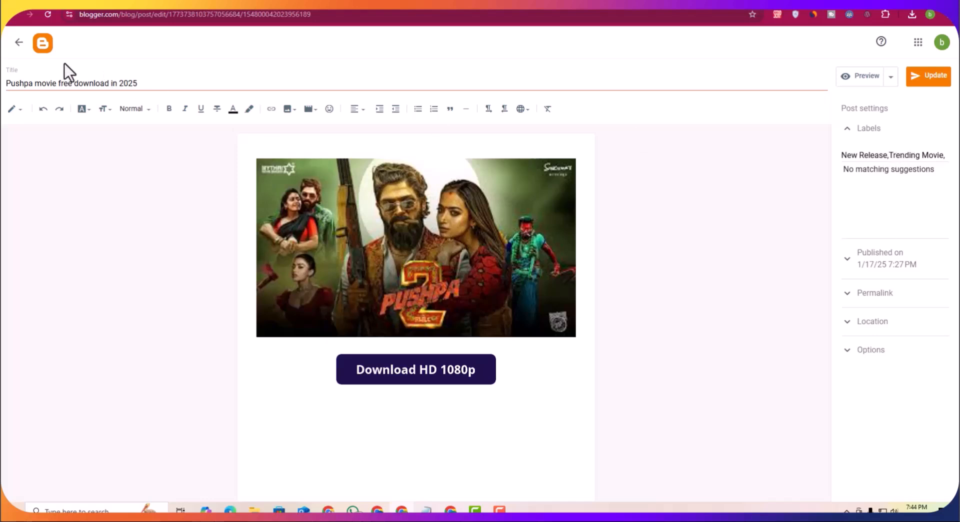
{"action": "left_click", "coordinate": [18, 42]}
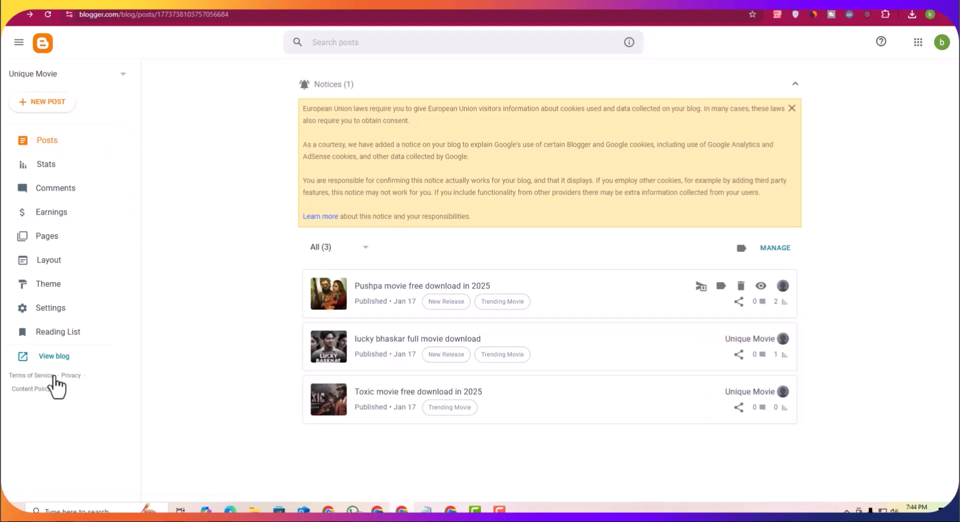
Step: View the Pushpa post on the live blog and follow its New Release tag to the label page
{"action": "left_click", "coordinate": [50, 358]}
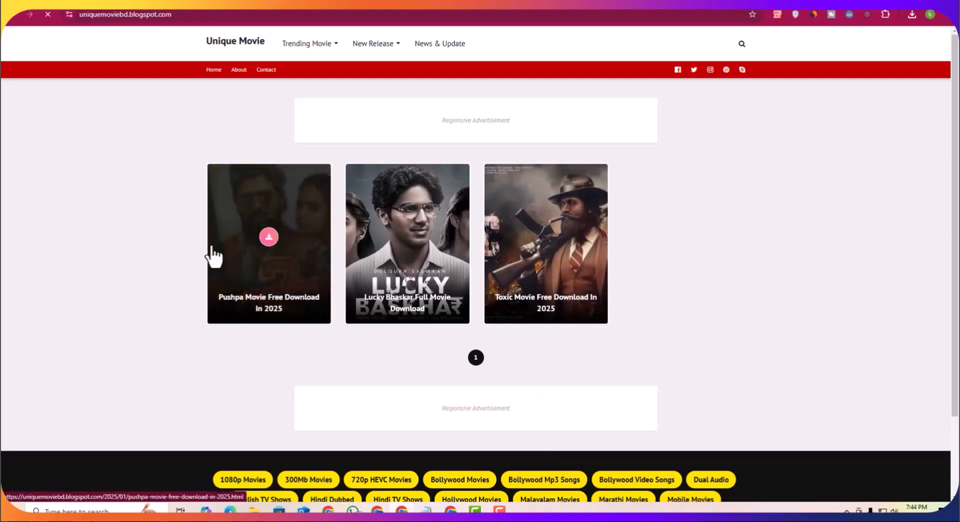
{"action": "left_click", "coordinate": [296, 235]}
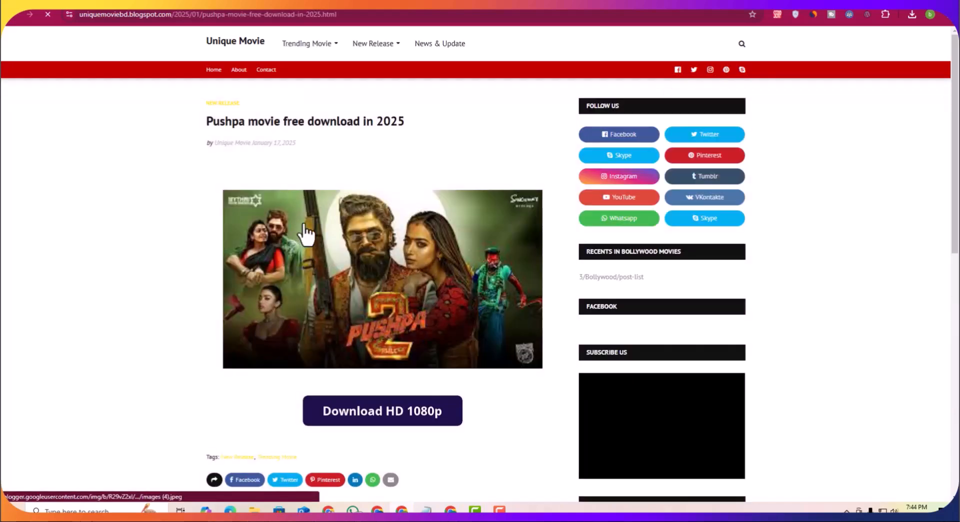
{"action": "scroll", "coordinate": [301, 232], "scroll_direction": "down", "scroll_amount": 5}
{"action": "left_click_drag", "start_coordinate": [221, 208], "coordinate": [292, 207]}
{"action": "left_click", "coordinate": [333, 213]}
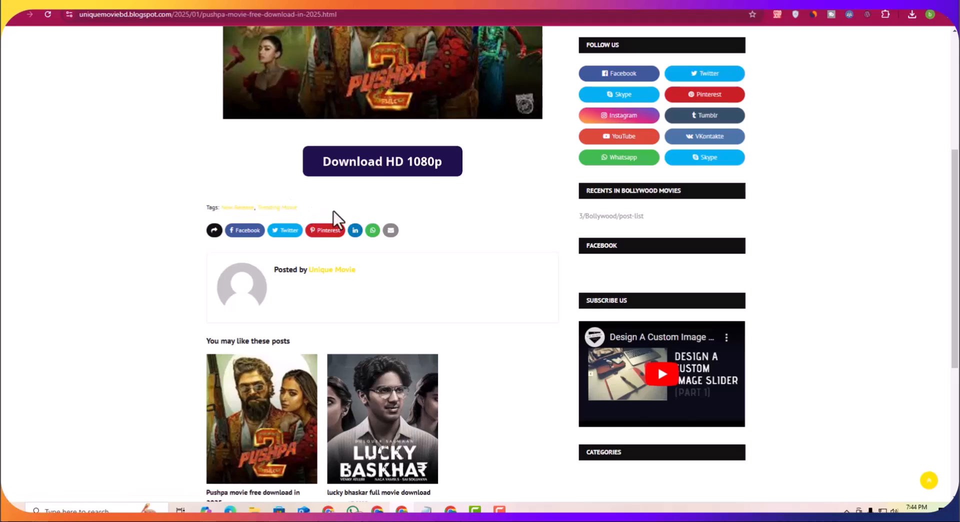
{"action": "scroll", "coordinate": [334, 214], "scroll_direction": "up", "scroll_amount": 2}
{"action": "scroll", "coordinate": [400, 293], "scroll_direction": "down", "scroll_amount": 1}
{"action": "scroll", "coordinate": [306, 311], "scroll_direction": "up", "scroll_amount": 2}
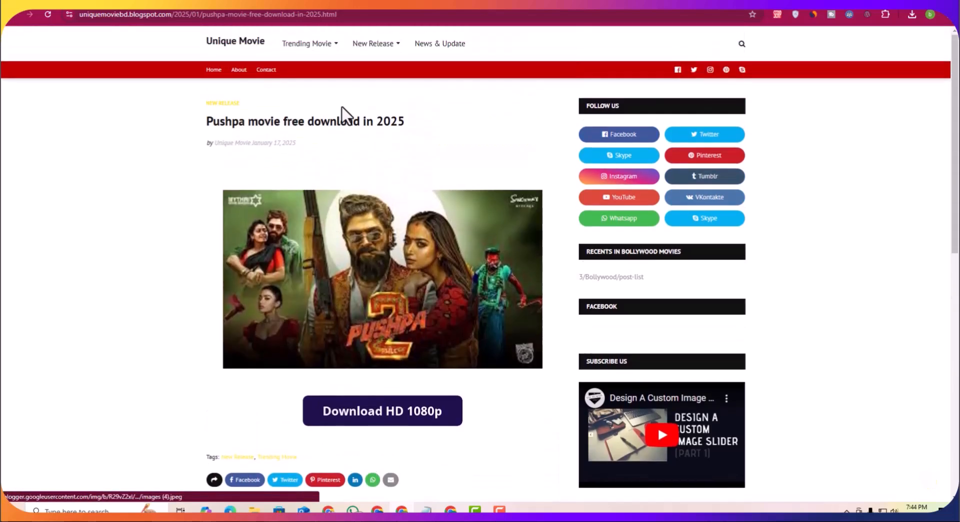
{"action": "mouse_move", "coordinate": [296, 55]}
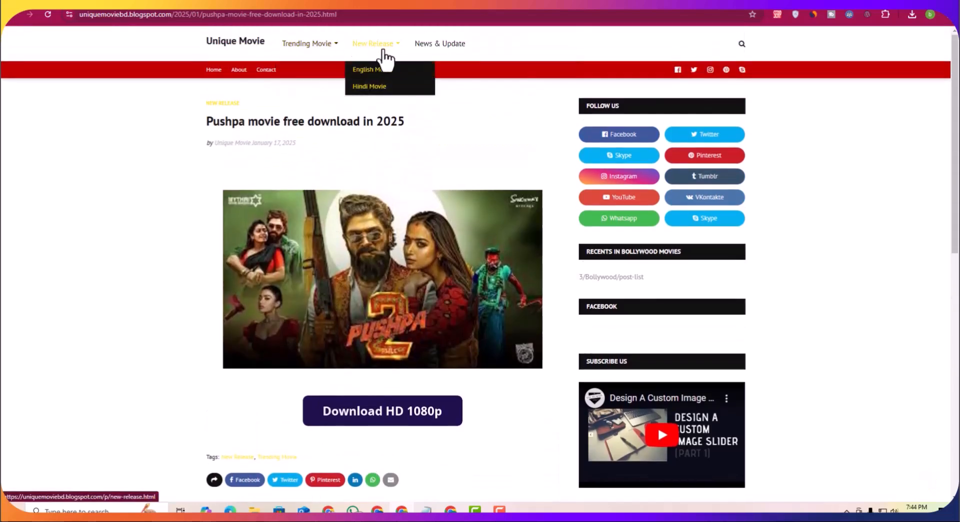
{"action": "scroll", "coordinate": [290, 380], "scroll_direction": "down", "scroll_amount": 2}
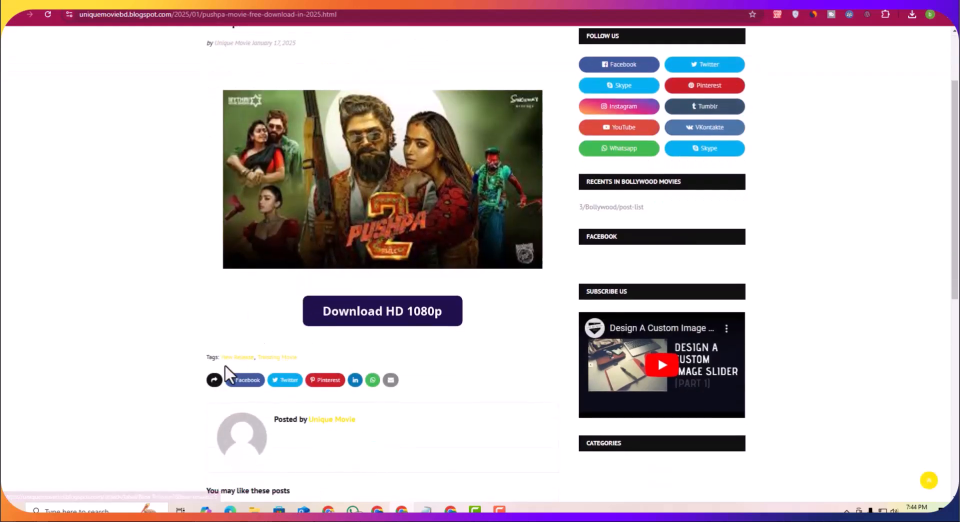
{"action": "left_click", "coordinate": [240, 361]}
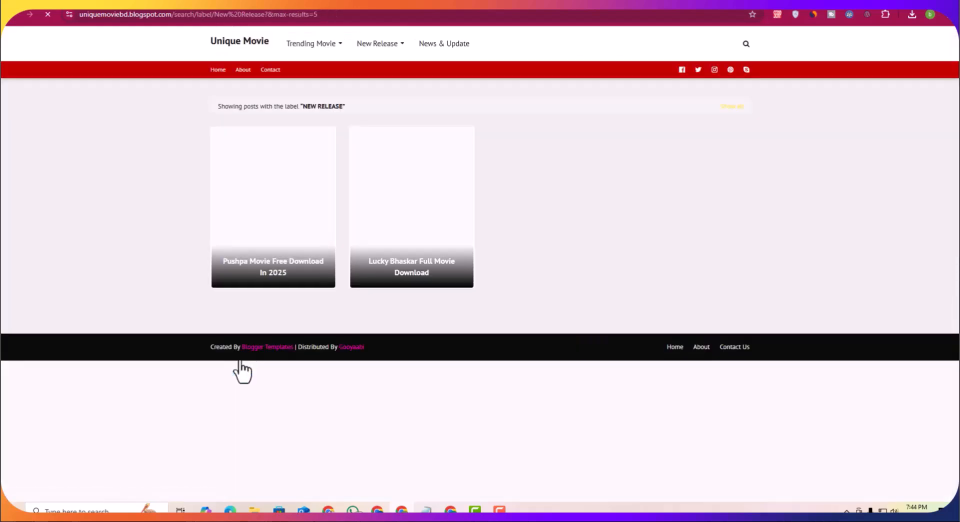
Step: Copy the label path search/label/New%20Release?&max-results=5 from the page address
{"action": "left_click_drag", "start_coordinate": [316, 18], "coordinate": [174, 22]}
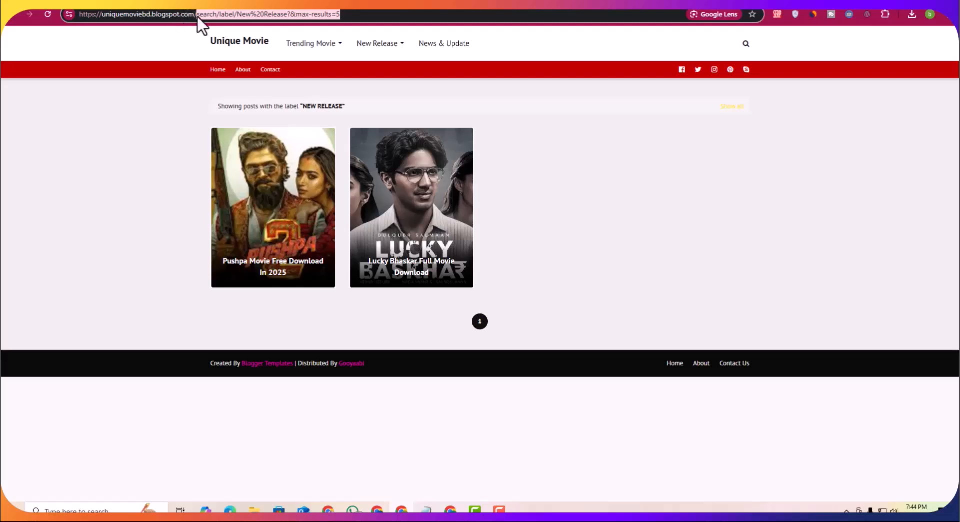
{"action": "right_click", "coordinate": [241, 14]}
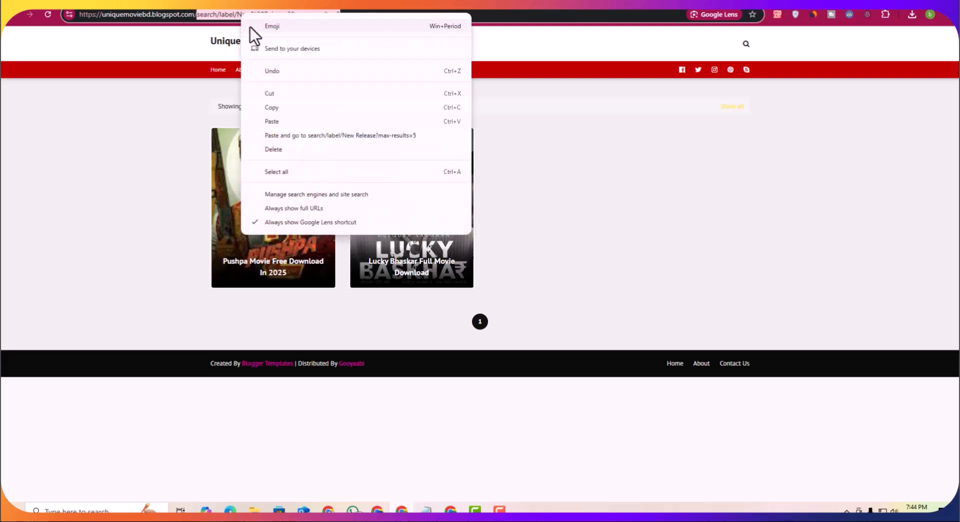
{"action": "left_click", "coordinate": [291, 107]}
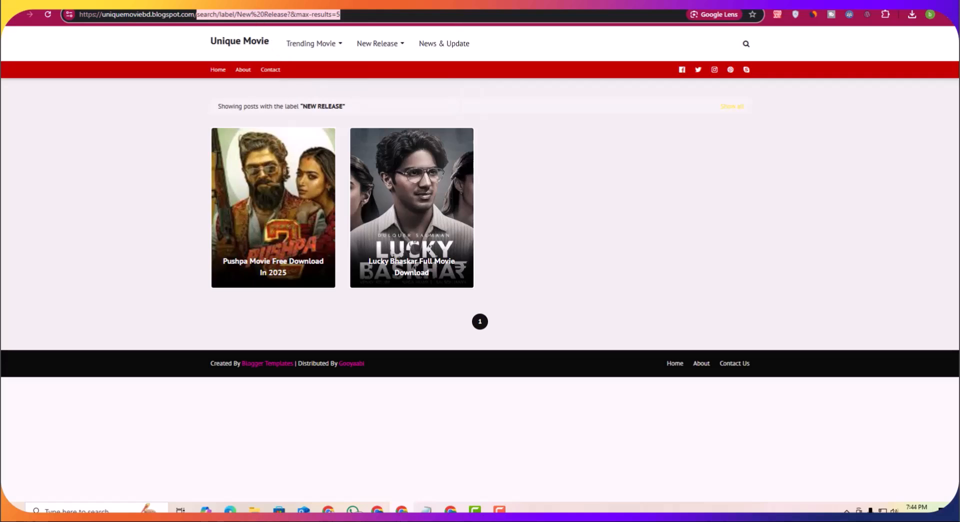
Step: In the layout's Main Menu link list, set the New Release link URL to the copied label path and save
{"action": "left_click", "coordinate": [245, 2]}
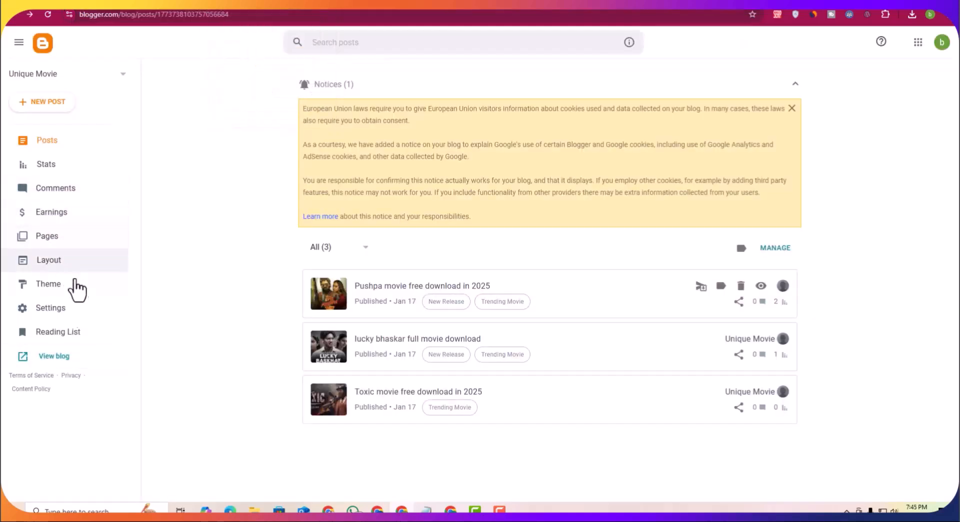
{"action": "left_click", "coordinate": [64, 266]}
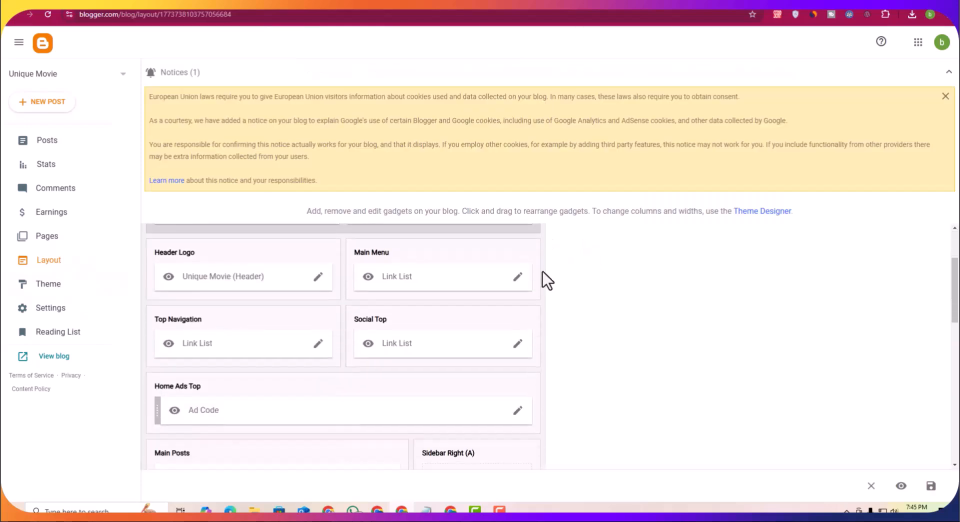
{"action": "left_click", "coordinate": [518, 278]}
{"action": "scroll", "coordinate": [463, 317], "scroll_direction": "down", "scroll_amount": 3}
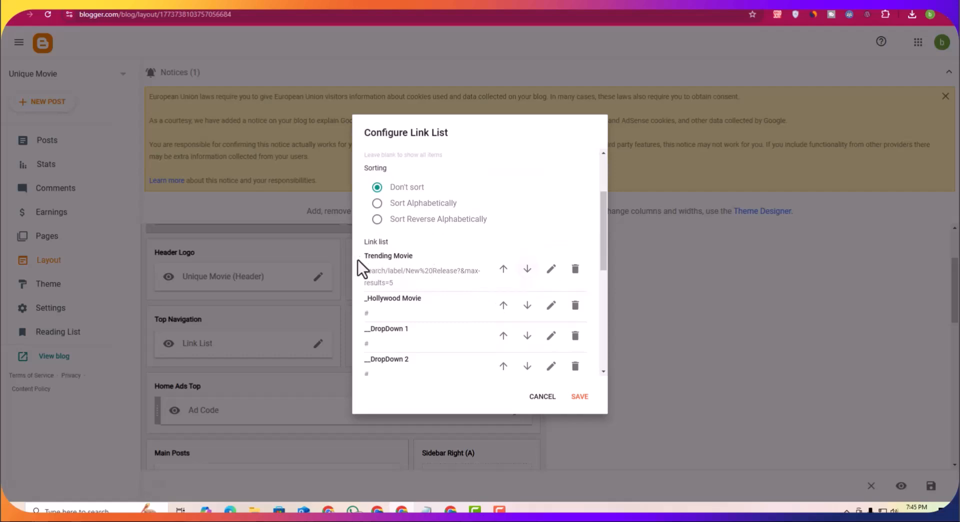
{"action": "scroll", "coordinate": [509, 325], "scroll_direction": "down", "scroll_amount": 2}
{"action": "scroll", "coordinate": [460, 300], "scroll_direction": "down", "scroll_amount": 4}
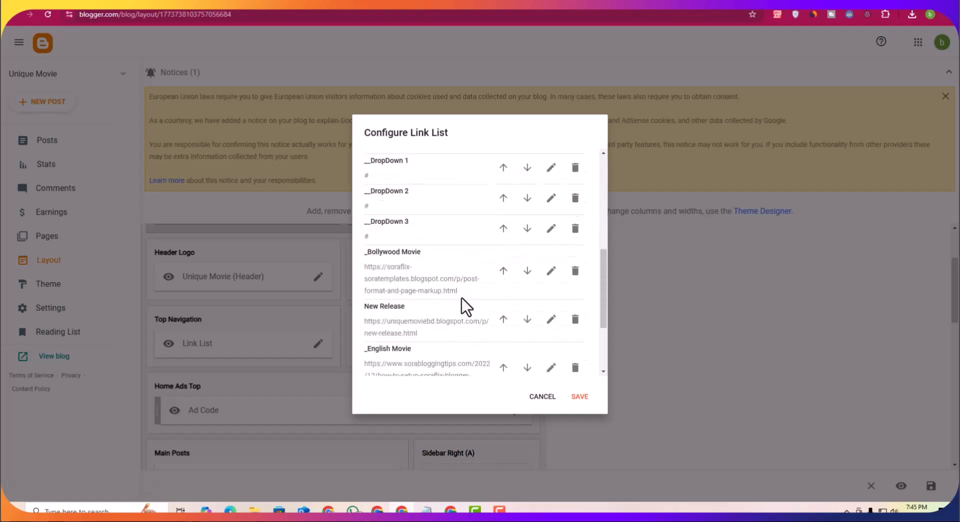
{"action": "scroll", "coordinate": [455, 301], "scroll_direction": "up", "scroll_amount": 1}
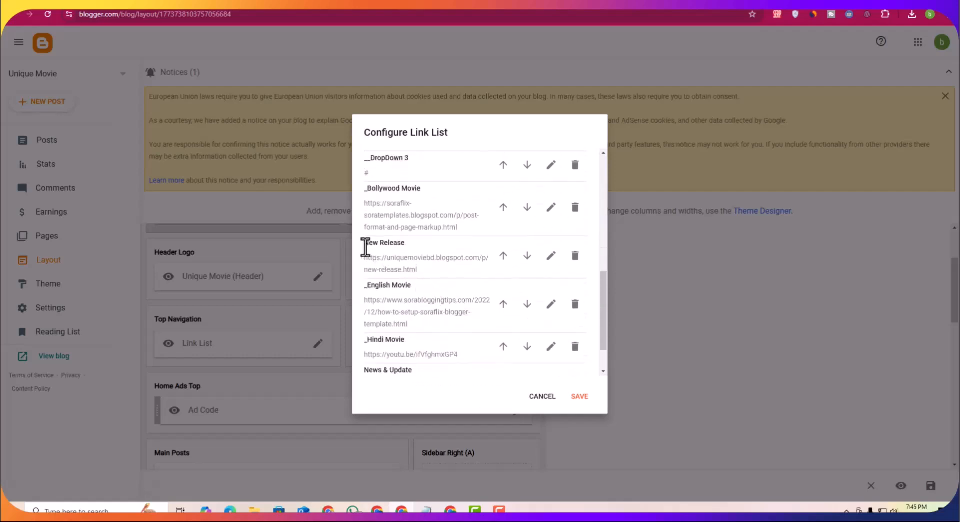
{"action": "left_click", "coordinate": [550, 259]}
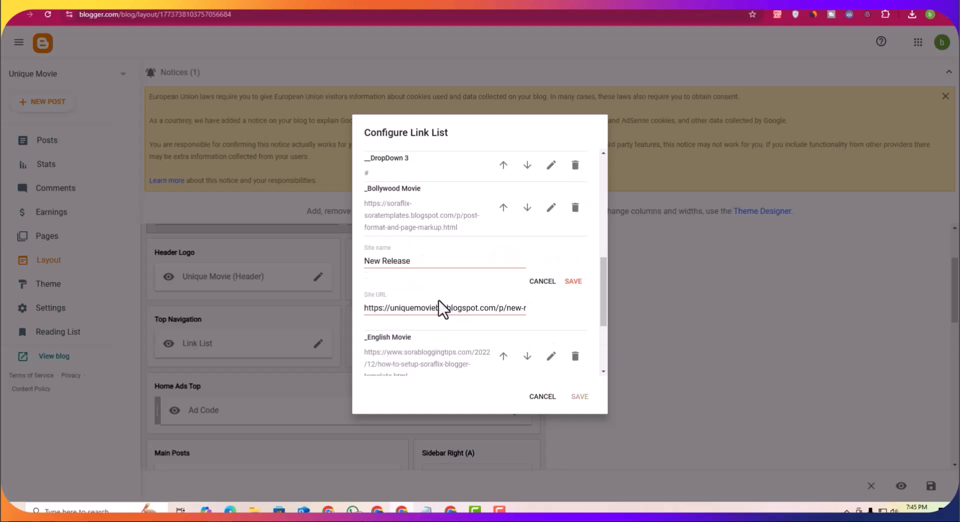
{"action": "key", "text": "ctrl+a"}
{"action": "key", "text": "BackSpace"}
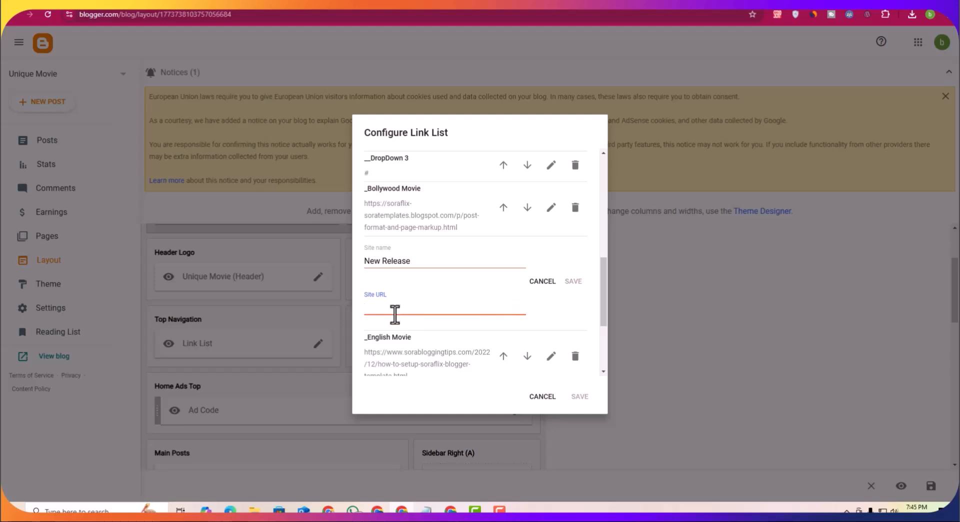
{"action": "key", "text": "ctrl+v"}
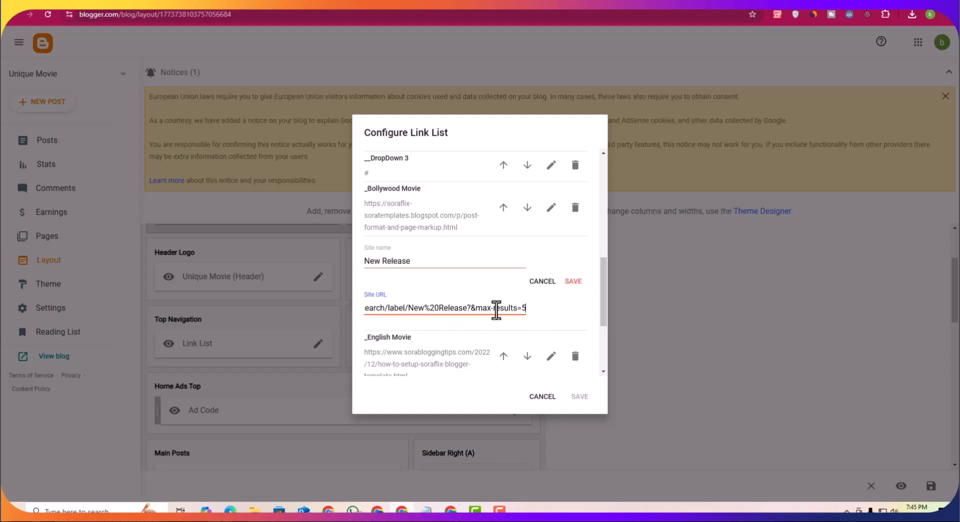
{"action": "left_click", "coordinate": [573, 283]}
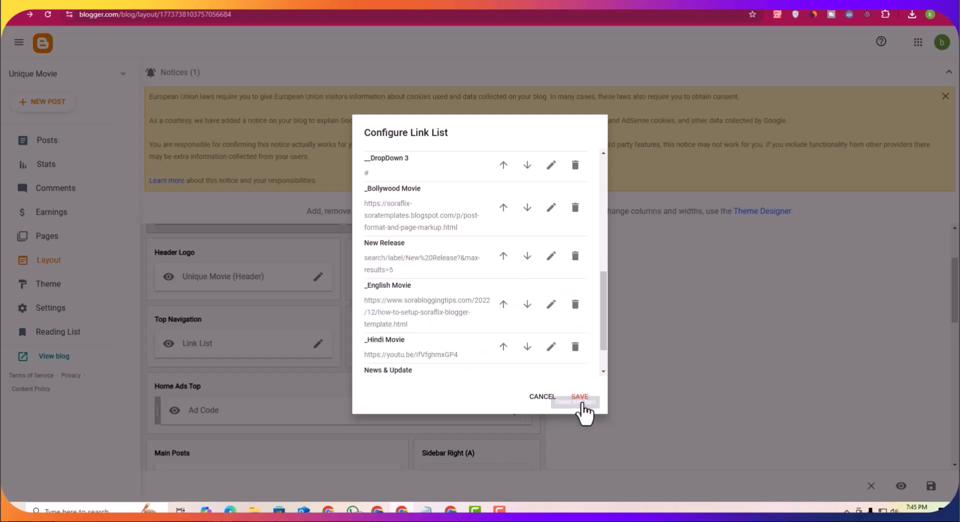
{"action": "left_click", "coordinate": [580, 399]}
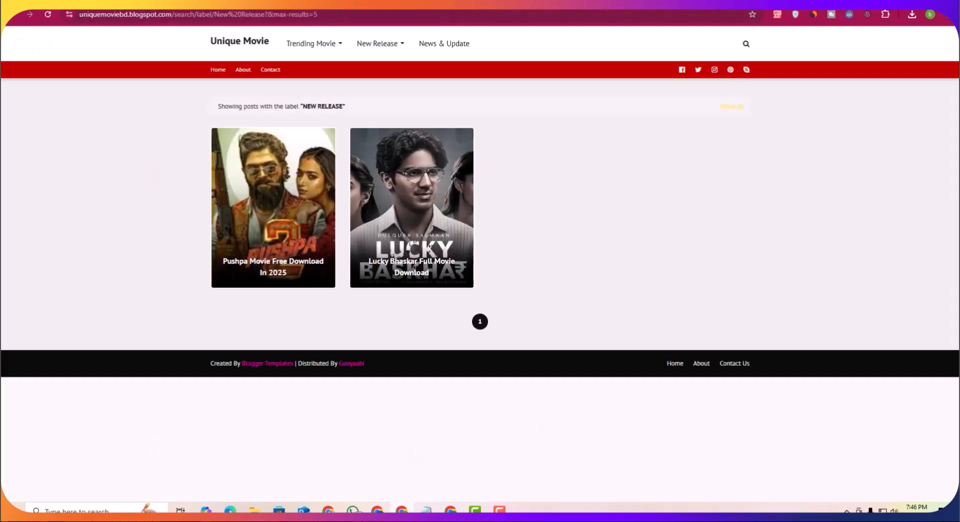
Step: Test the New Release and Trending Movie menu links on the live blog
{"action": "left_click", "coordinate": [373, 52]}
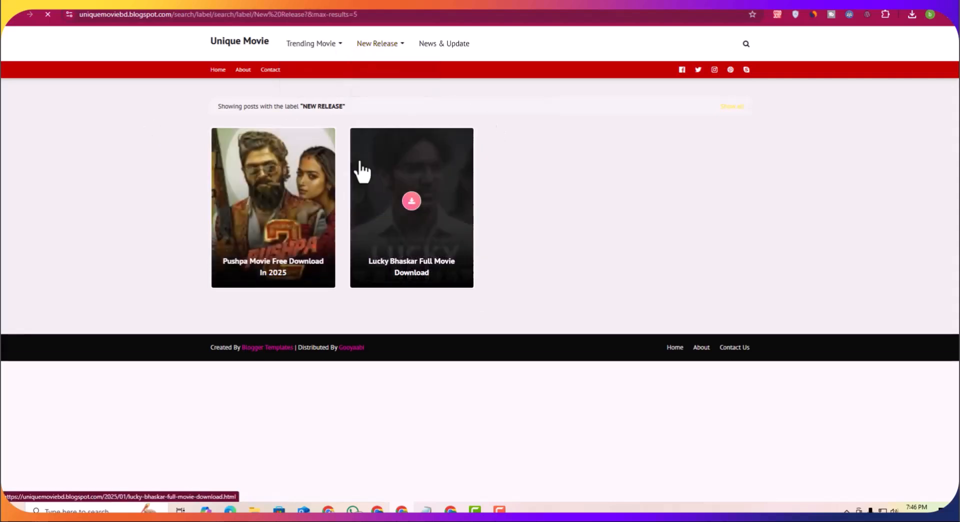
{"action": "left_click", "coordinate": [306, 44]}
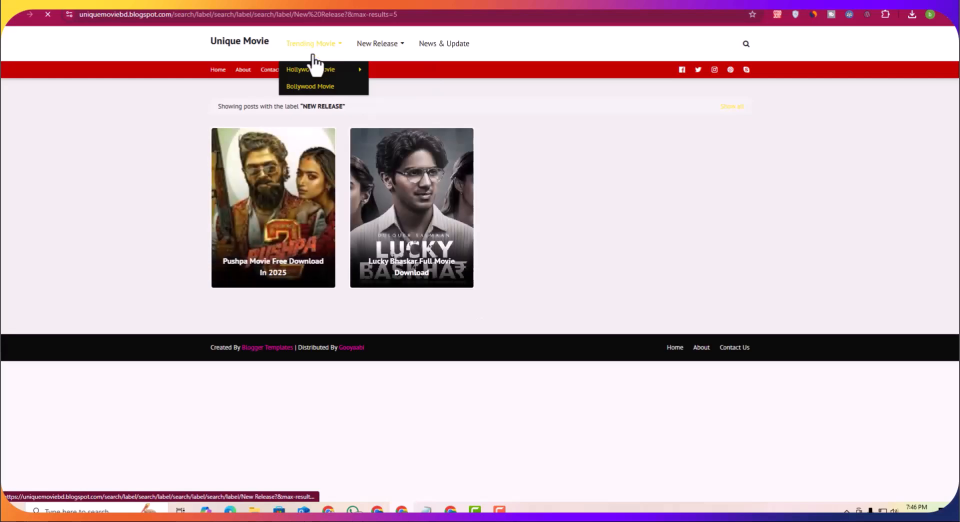
{"action": "left_click", "coordinate": [378, 52]}
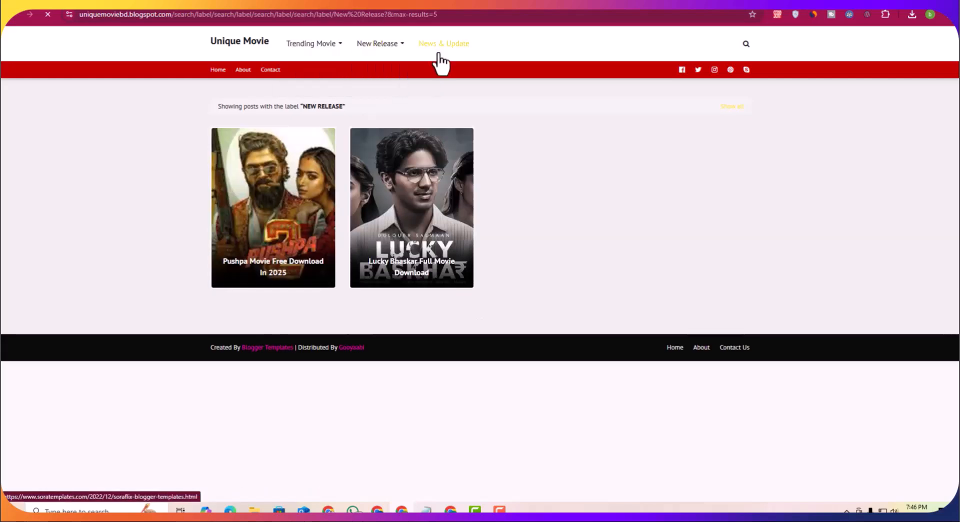
Step: Check where the News & Update menu link leads on the live blog, then return to the dashboard
{"action": "left_click", "coordinate": [439, 55]}
{"action": "left_click", "coordinate": [13, 20]}
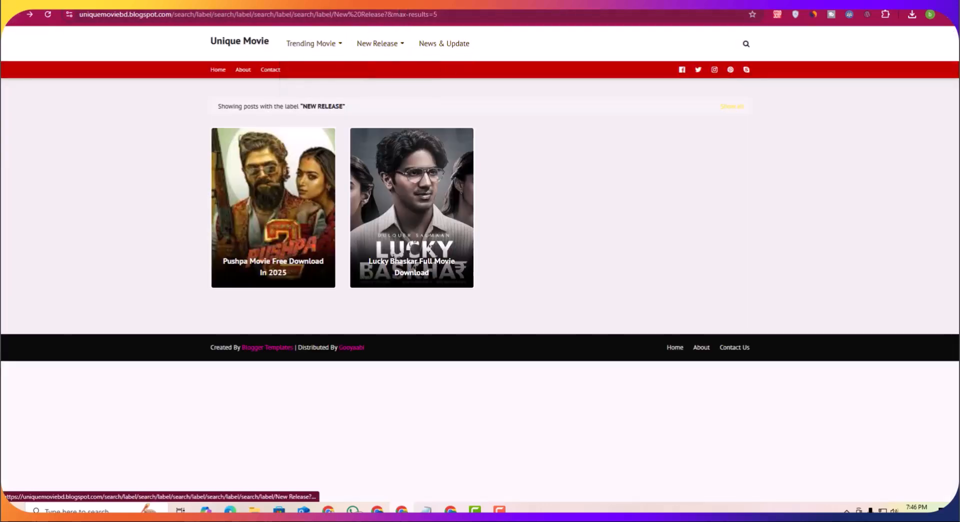
{"action": "left_click", "coordinate": [205, 2]}
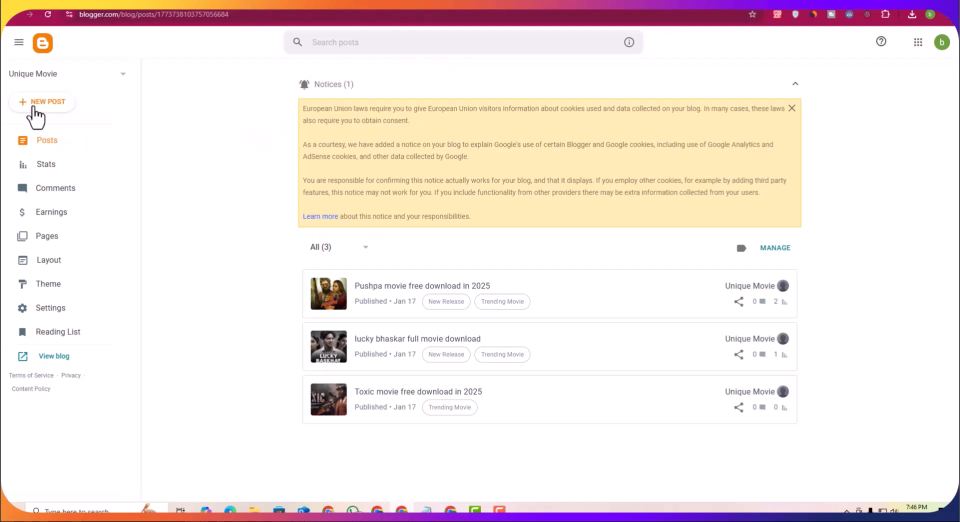
Step: Create and publish a new post titled News with the label News
{"action": "left_click", "coordinate": [34, 102]}
{"action": "type", "text": "N"}
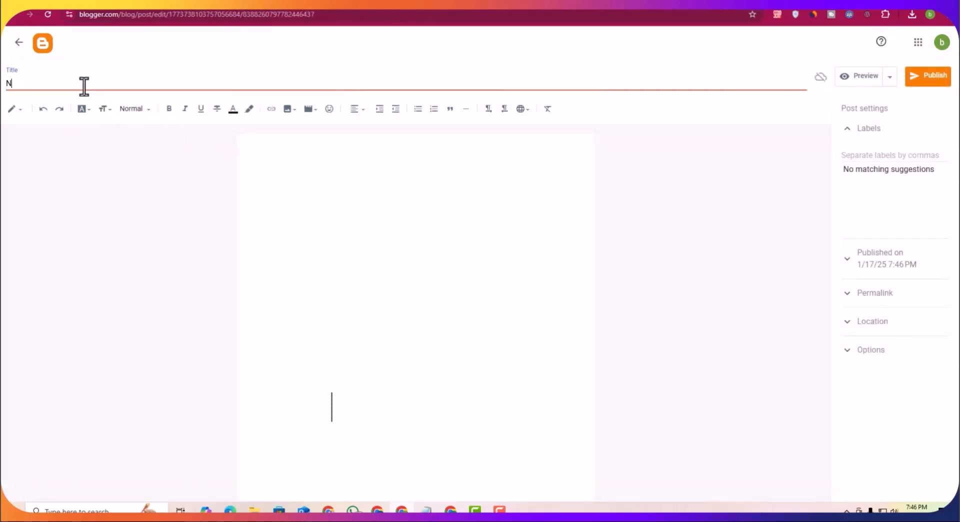
{"action": "type", "text": "ews"}
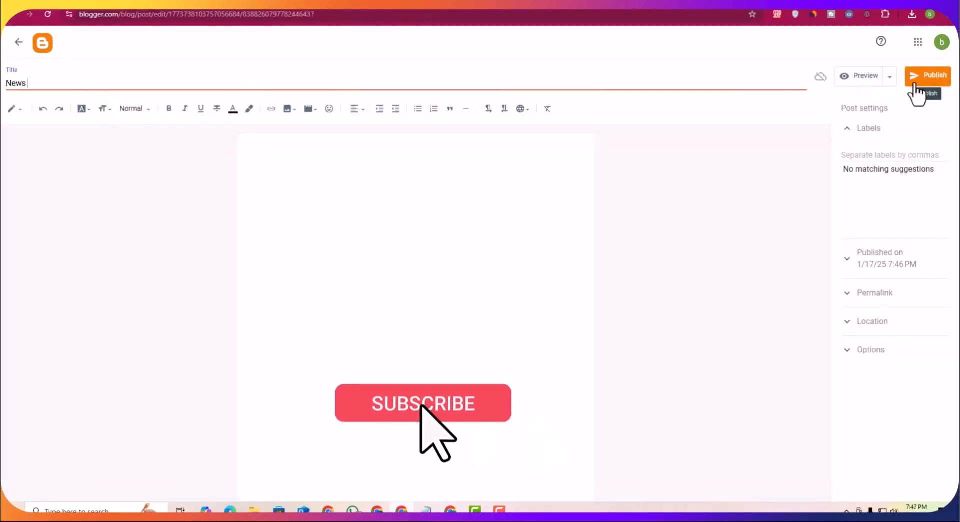
{"action": "left_click", "coordinate": [915, 82]}
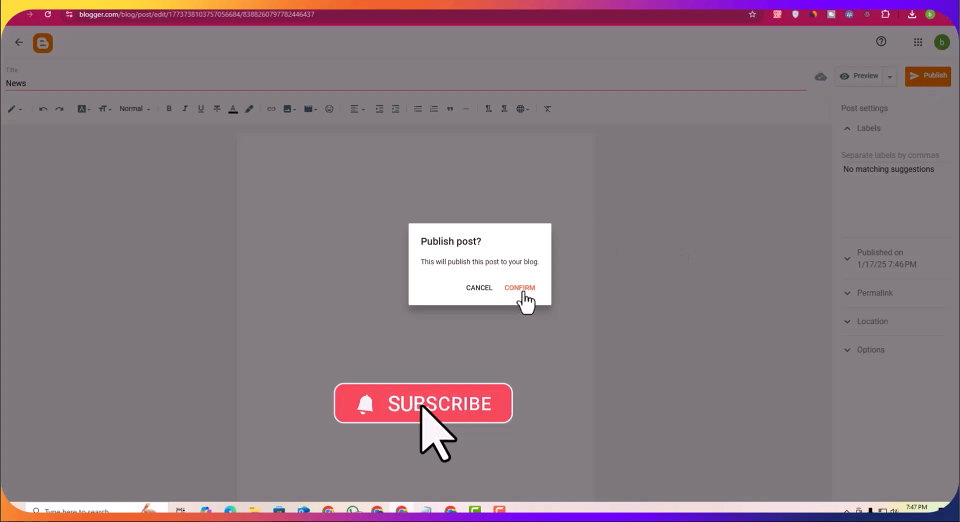
{"action": "left_click", "coordinate": [483, 289]}
{"action": "left_click", "coordinate": [868, 156]}
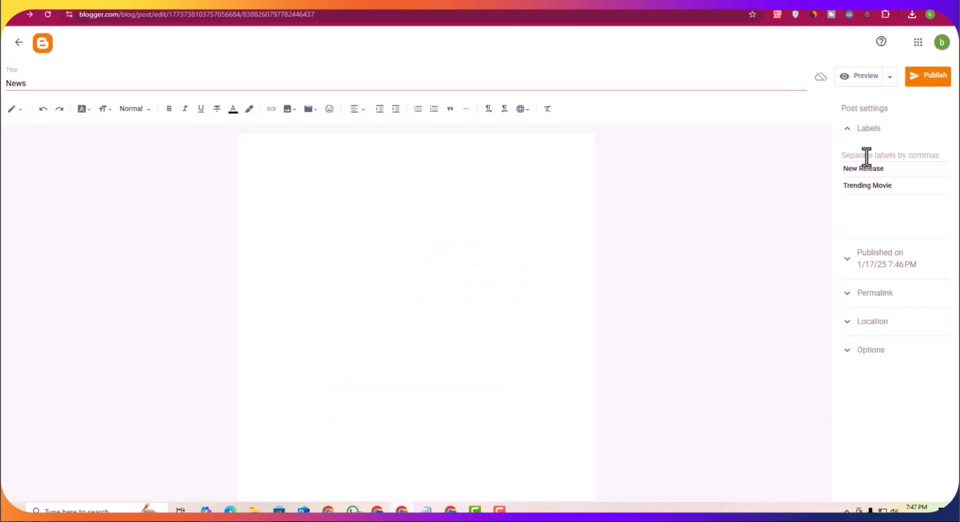
{"action": "type", "text": "New"}
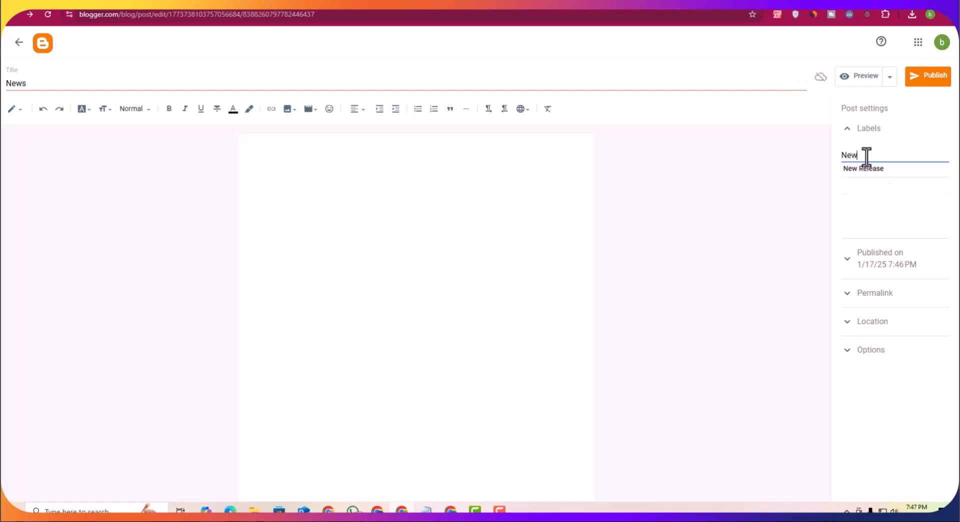
{"action": "type", "text": "s"}
{"action": "left_click", "coordinate": [925, 79]}
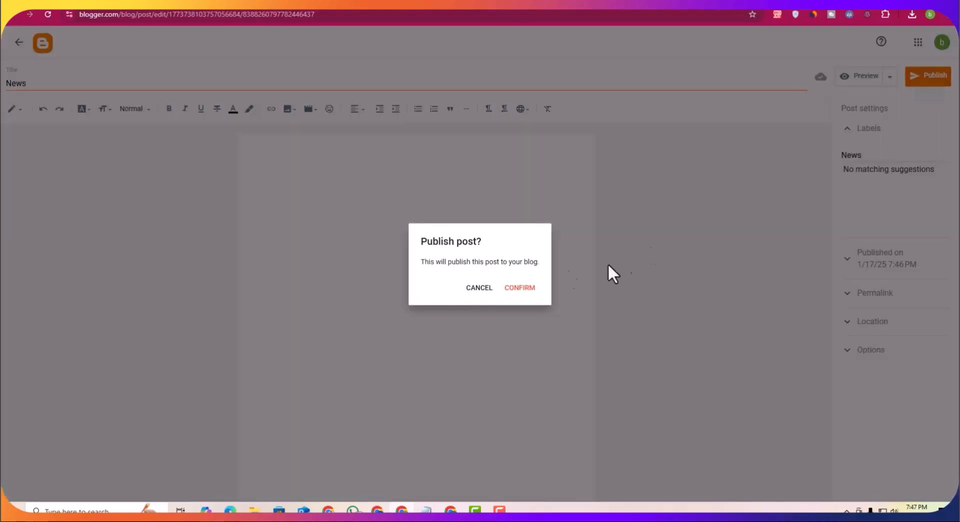
{"action": "left_click", "coordinate": [519, 287]}
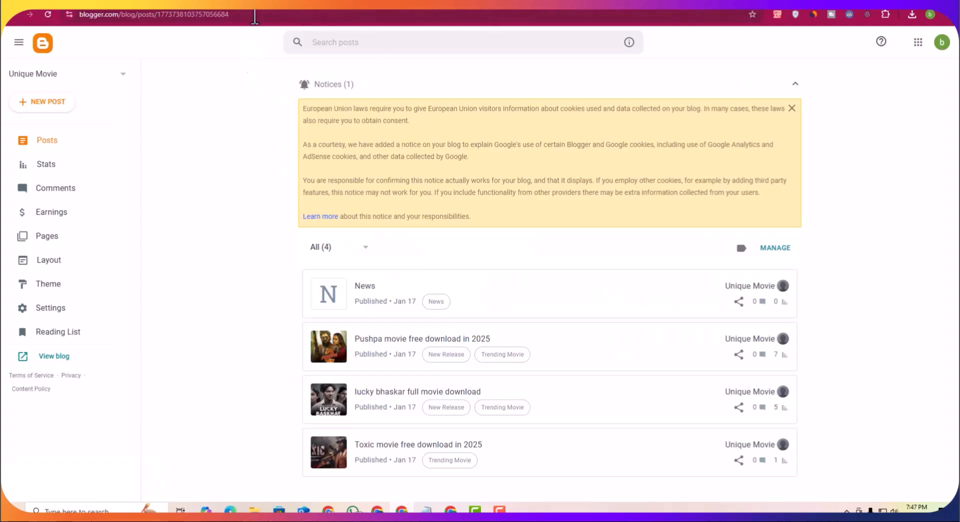
Step: Open the News post on the live blog and follow its News tag to the label page
{"action": "left_click", "coordinate": [281, 4]}
{"action": "left_click", "coordinate": [226, 48]}
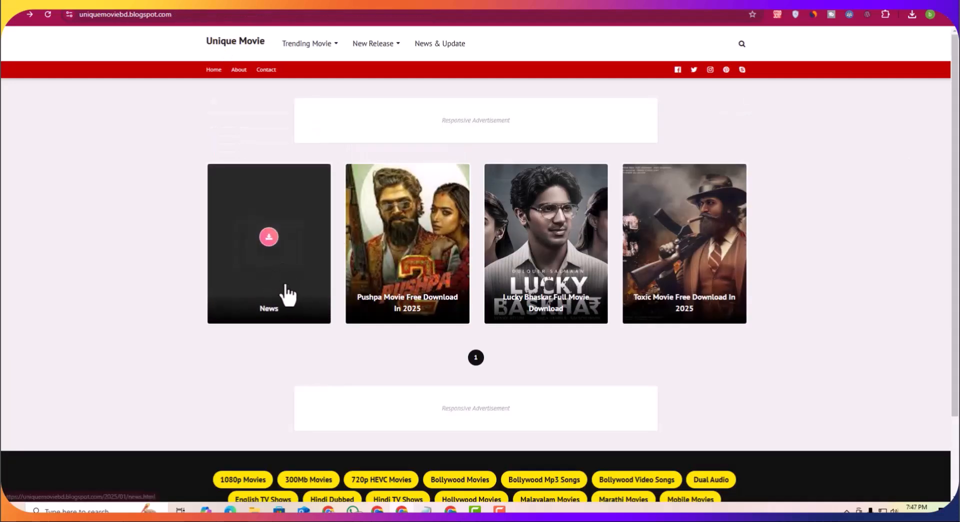
{"action": "left_click", "coordinate": [288, 295]}
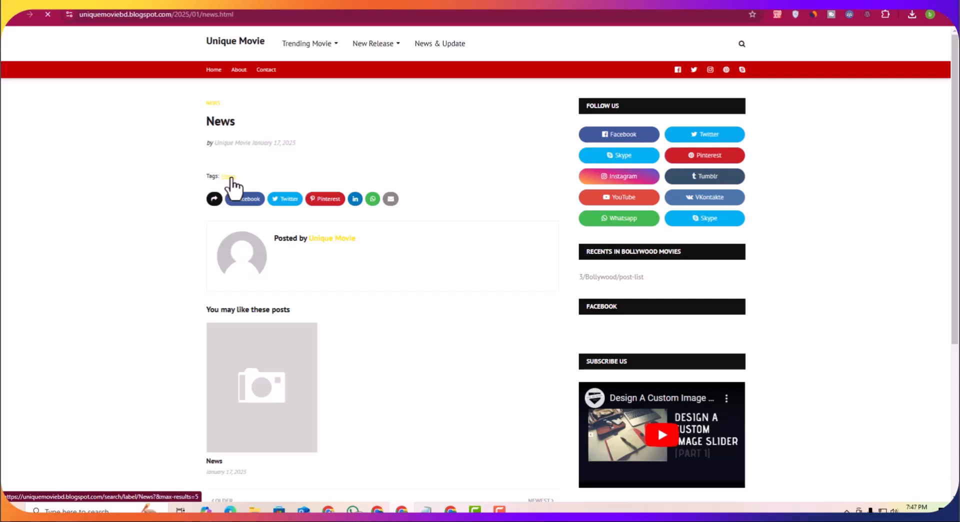
{"action": "left_click", "coordinate": [231, 181]}
Step: Copy the label path search/label/News?&max-results=5 from the page address
{"action": "left_click_drag", "start_coordinate": [284, 14], "coordinate": [172, 20]}
{"action": "right_click", "coordinate": [238, 17]}
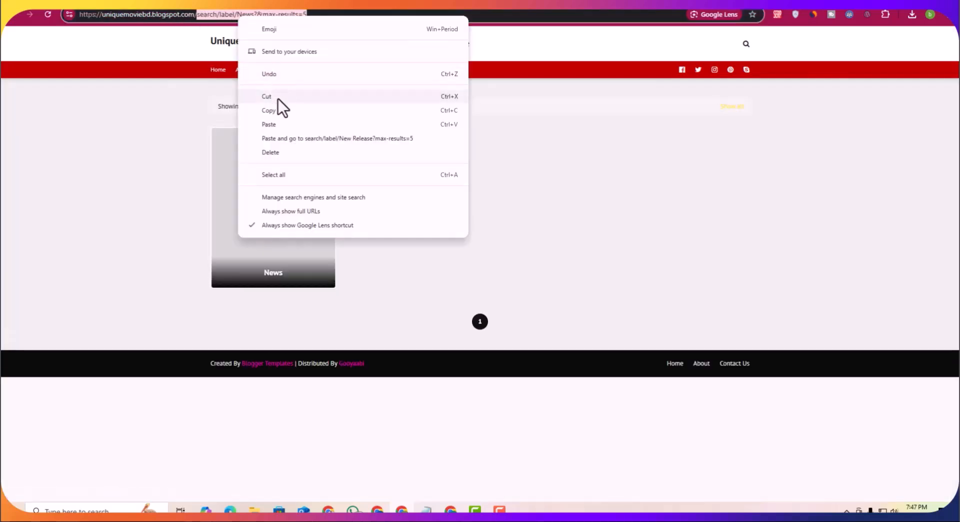
{"action": "left_click", "coordinate": [278, 110]}
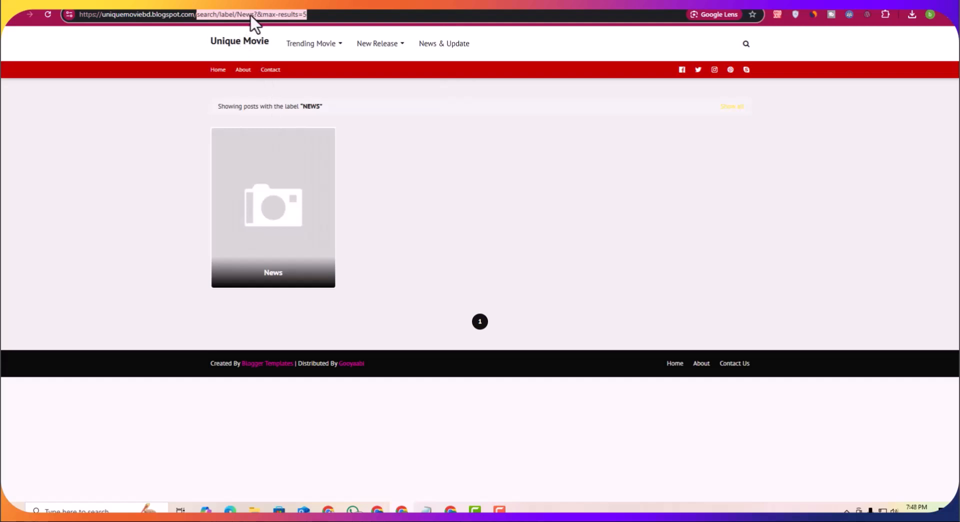
{"action": "right_click", "coordinate": [254, 23]}
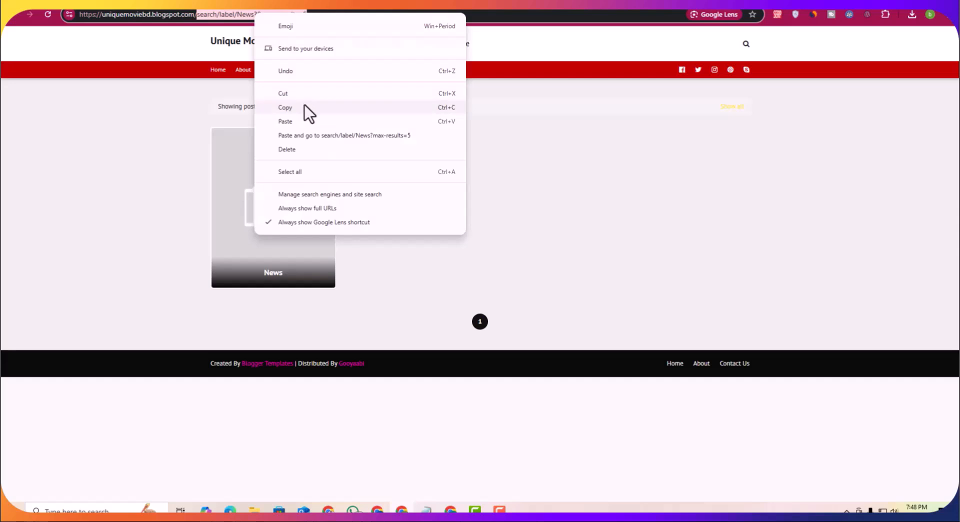
{"action": "left_click", "coordinate": [305, 105]}
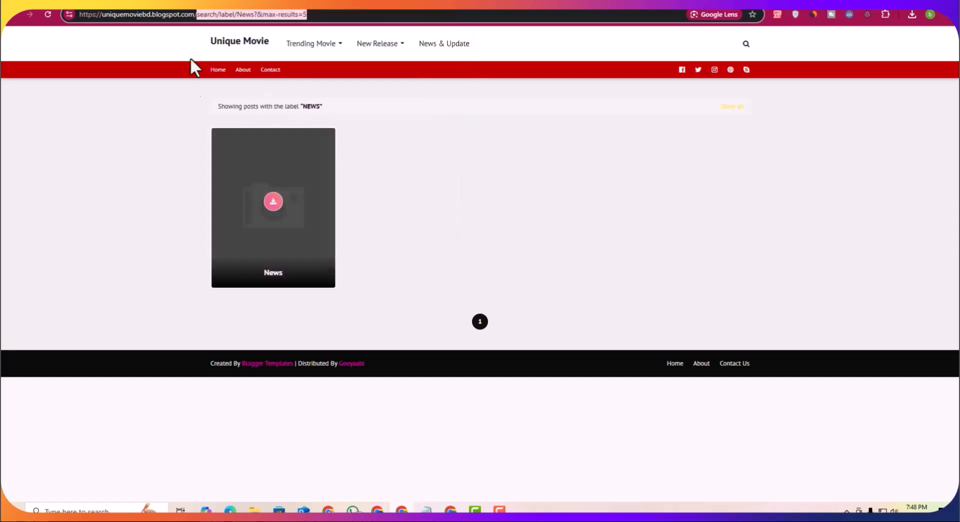
Step: Check the News & Update menu link on the live blog, then return to the dashboard
{"action": "left_click", "coordinate": [444, 48]}
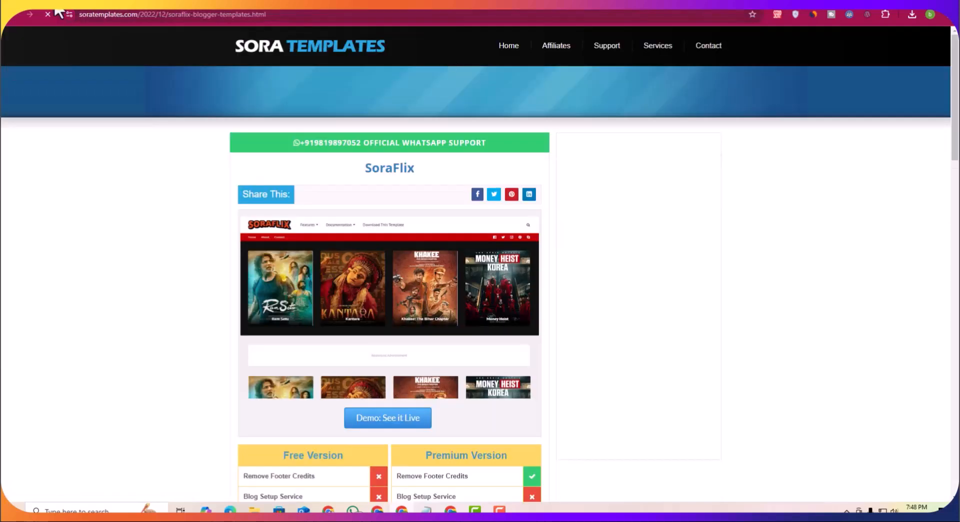
{"action": "left_click", "coordinate": [11, 15]}
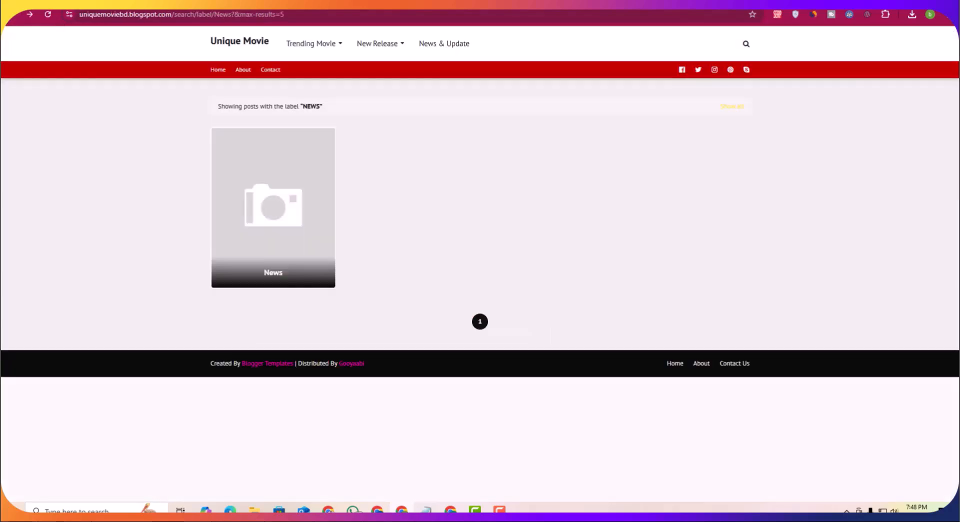
{"action": "left_click", "coordinate": [247, 6]}
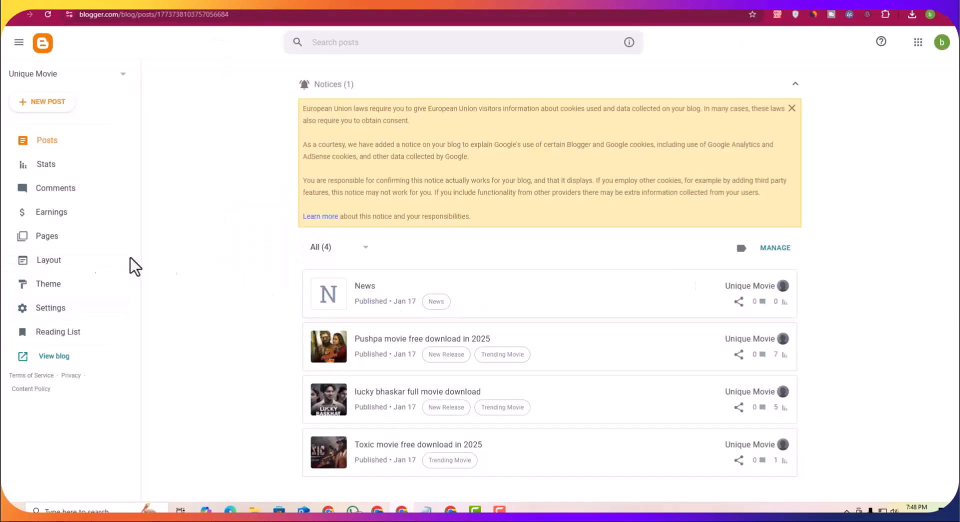
Step: In the layout's Main Menu link list, set the News & Update link URL to the copied label path and save
{"action": "left_click", "coordinate": [27, 265]}
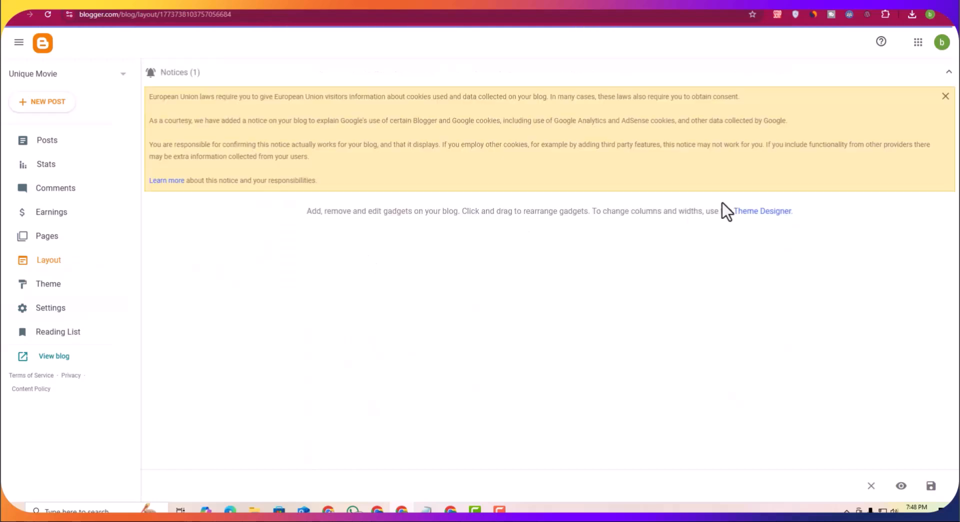
{"action": "left_click", "coordinate": [519, 326]}
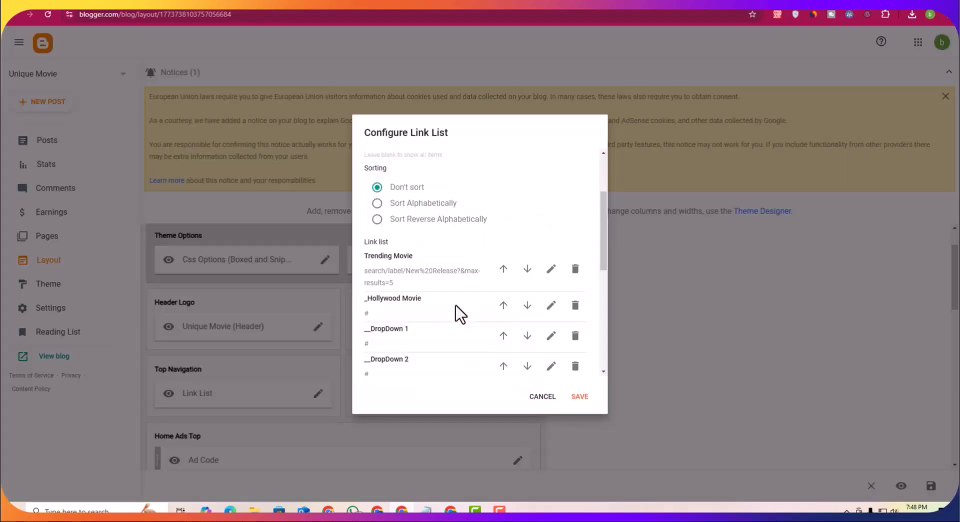
{"action": "scroll", "coordinate": [446, 314], "scroll_direction": "down", "scroll_amount": 10}
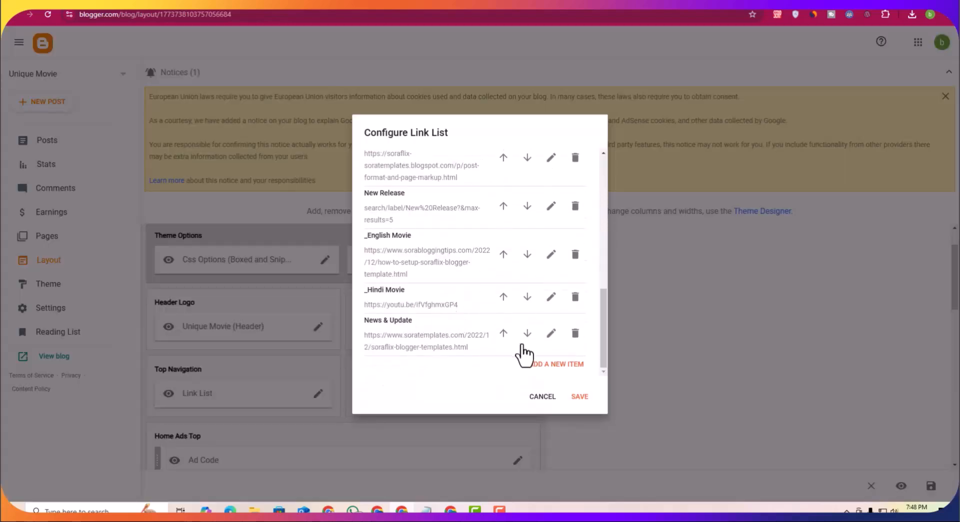
{"action": "left_click", "coordinate": [551, 333]}
{"action": "scroll", "coordinate": [450, 310], "scroll_direction": "down", "scroll_amount": 2}
{"action": "triple_click", "coordinate": [439, 286]}
{"action": "key", "text": "BackSpace"}
{"action": "key", "text": "ctrl+v"}
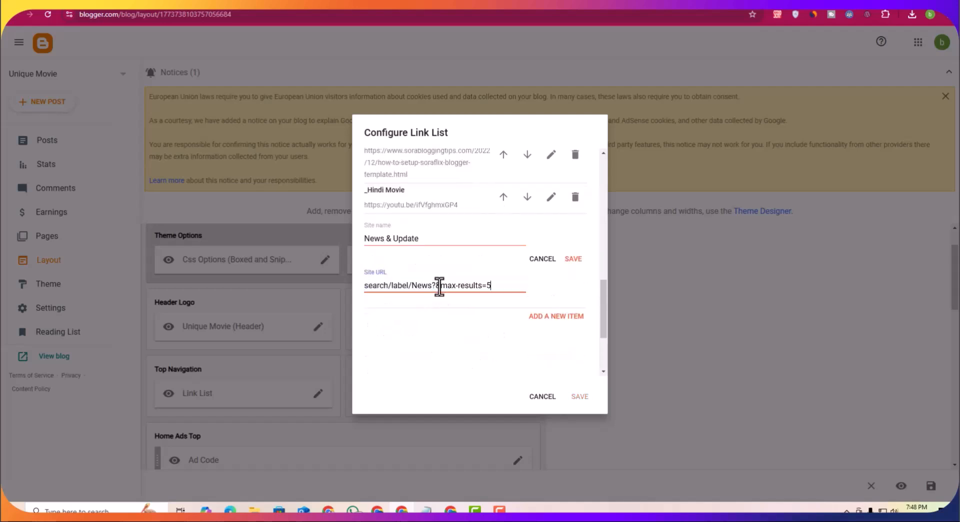
{"action": "left_click", "coordinate": [573, 260]}
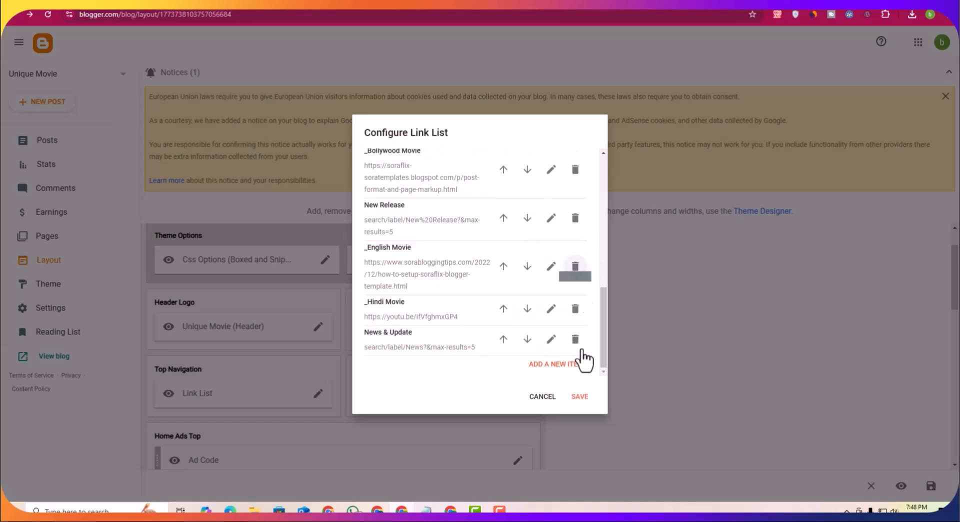
{"action": "left_click", "coordinate": [579, 397]}
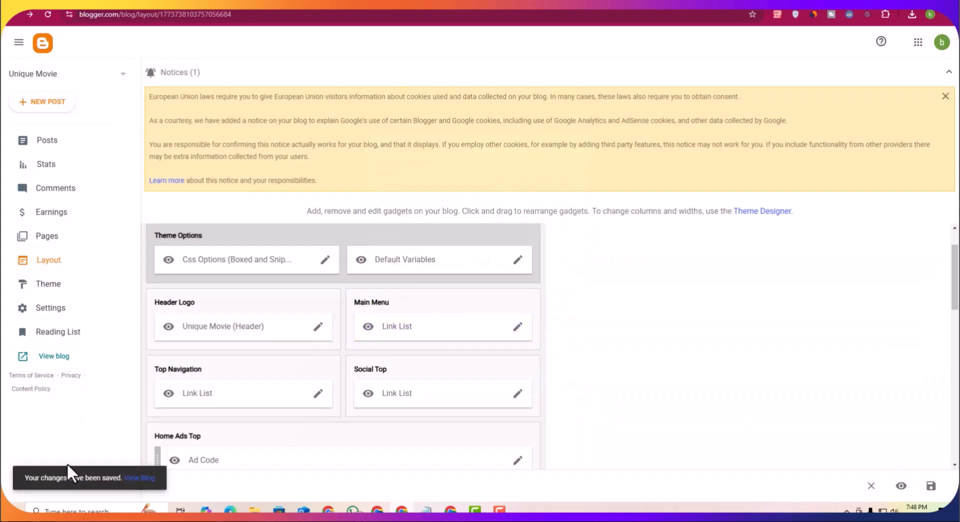
Step: Test the News & Update and New Release menu links on the live blog
{"action": "left_click", "coordinate": [384, 6]}
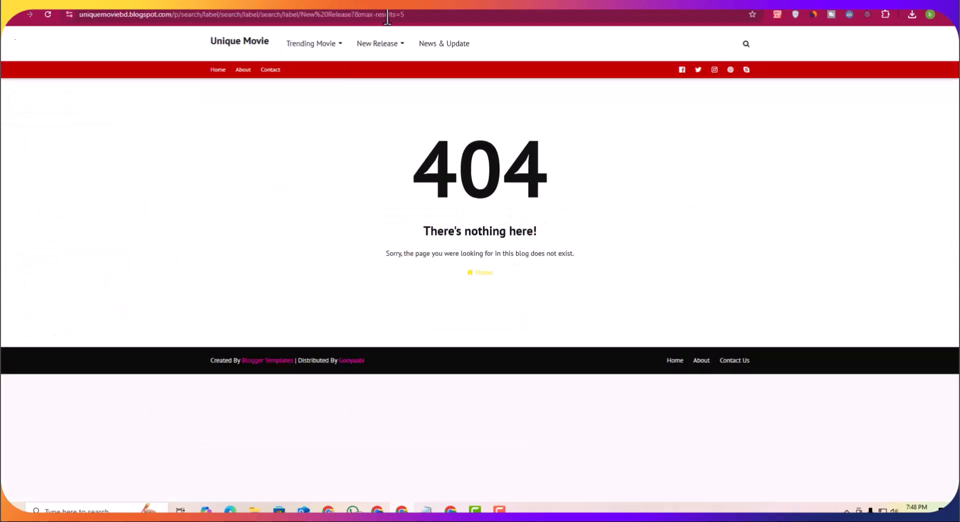
{"action": "left_click", "coordinate": [235, 49]}
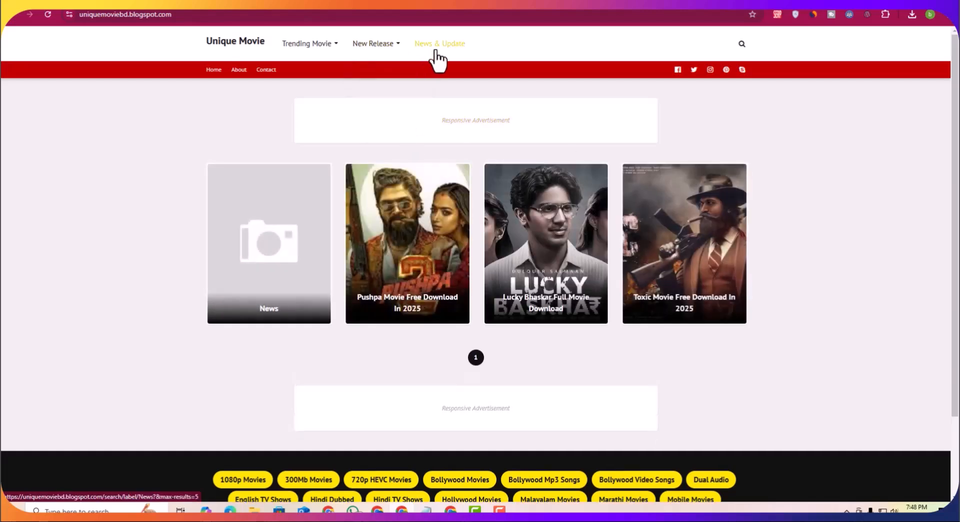
{"action": "left_click", "coordinate": [435, 51]}
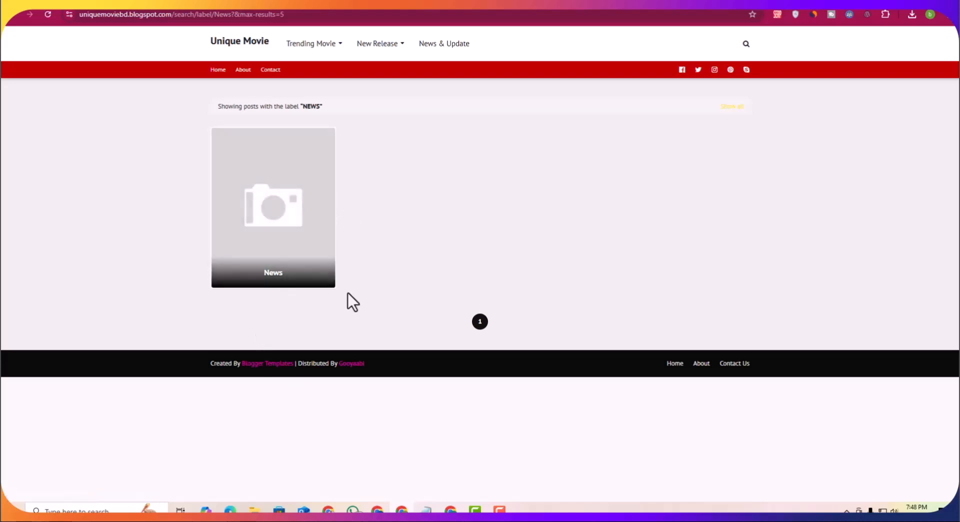
{"action": "mouse_move", "coordinate": [303, 44]}
{"action": "left_click", "coordinate": [377, 50]}
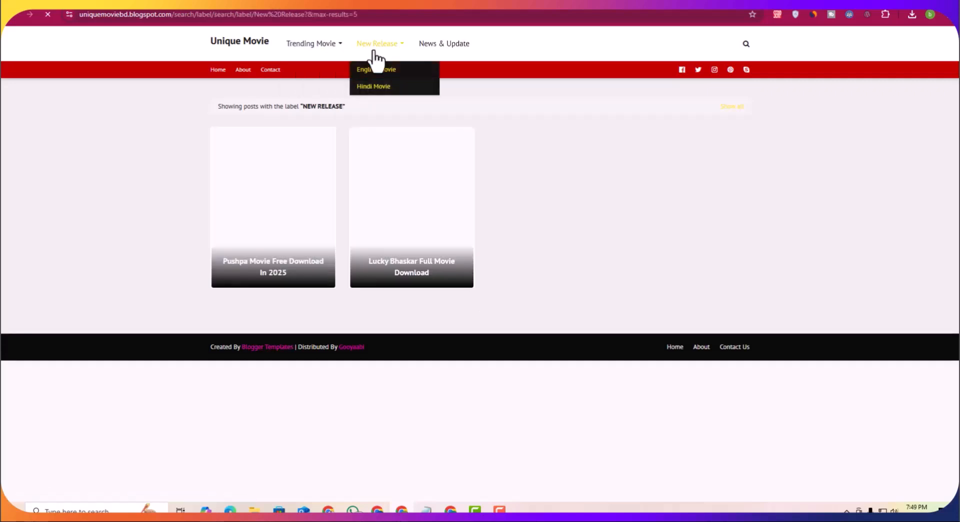
{"action": "left_click", "coordinate": [377, 50]}
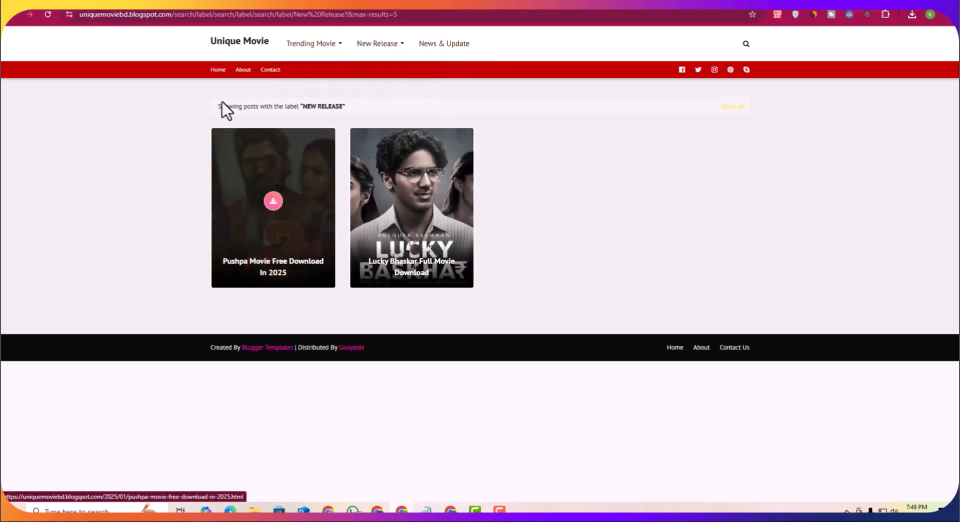
{"action": "mouse_move", "coordinate": [301, 40]}
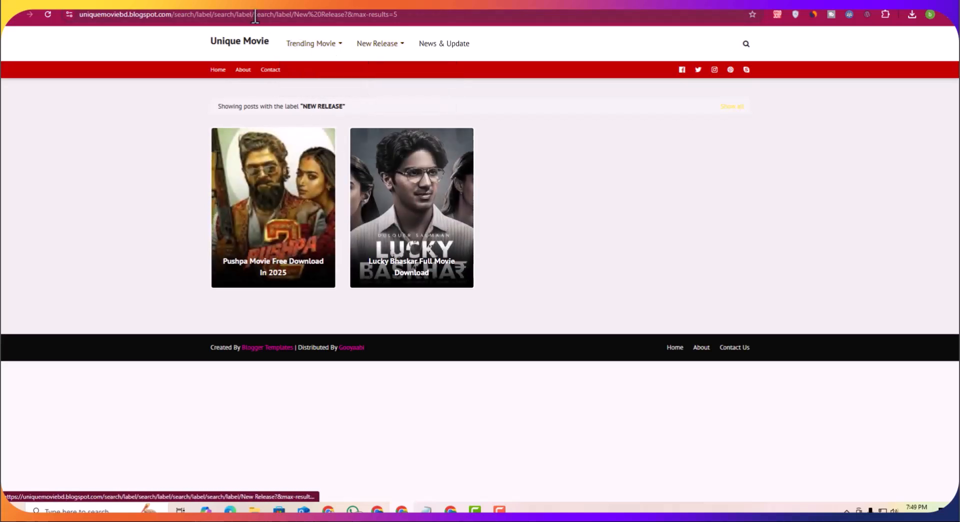
Step: Publish the English Movie post
{"action": "left_click", "coordinate": [310, 47]}
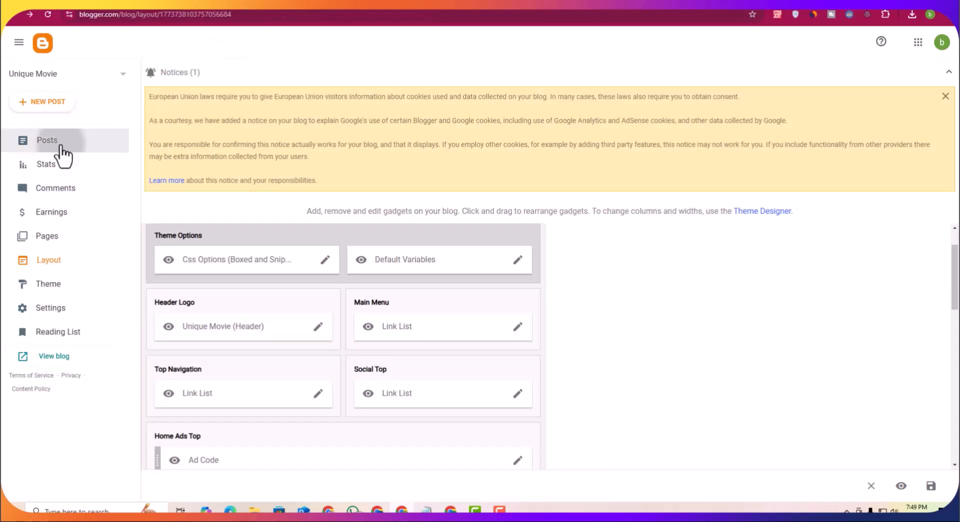
{"action": "left_click", "coordinate": [58, 146]}
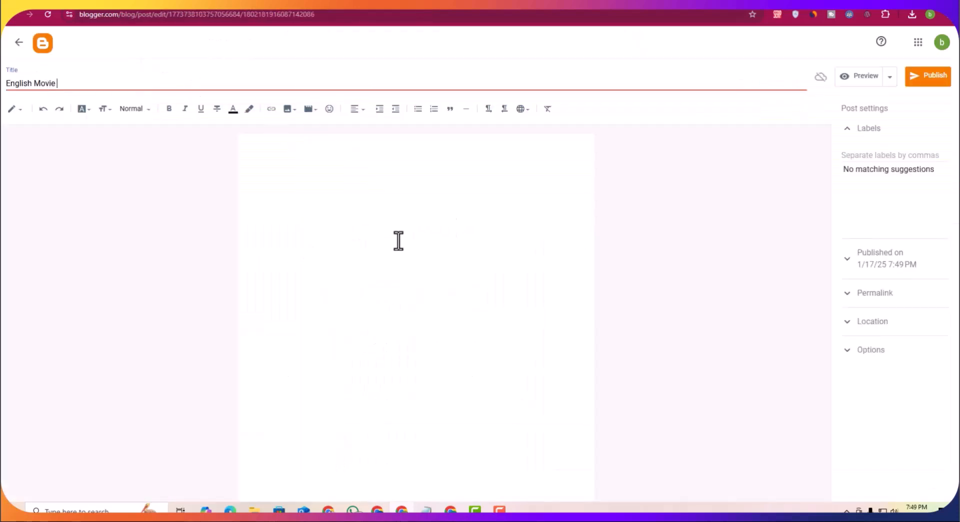
{"action": "left_click", "coordinate": [928, 81]}
{"action": "left_click", "coordinate": [519, 293]}
Step: Give the English Movie post the labels New Release and Trending Movie, and update it
{"action": "left_click", "coordinate": [889, 156]}
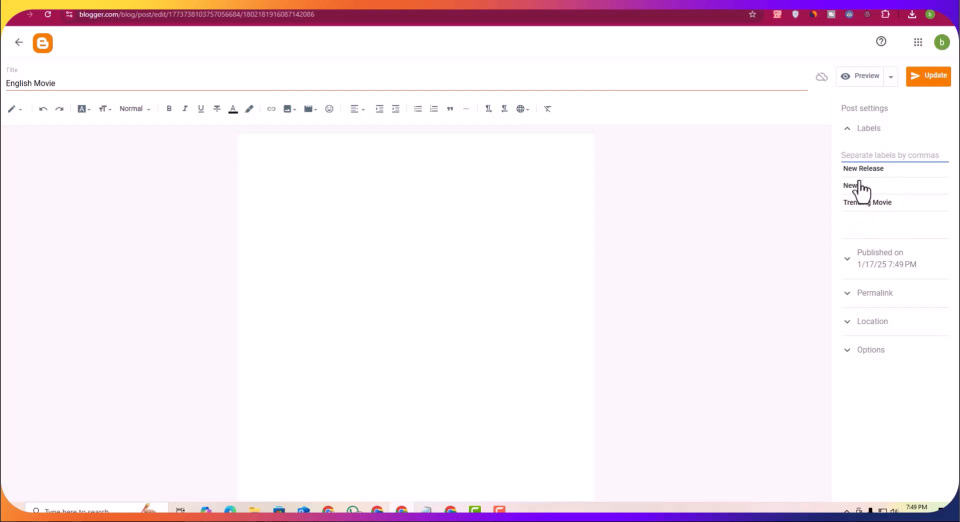
{"action": "left_click", "coordinate": [878, 169]}
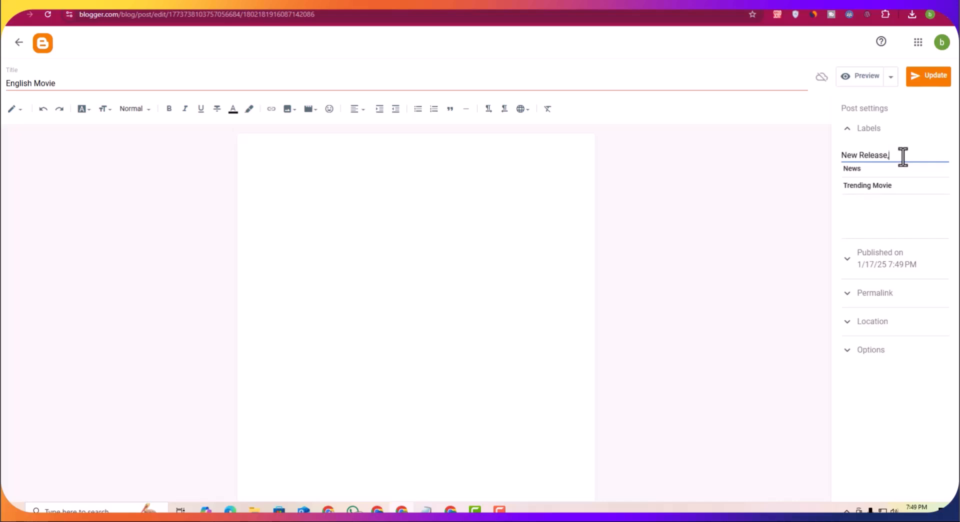
{"action": "left_click", "coordinate": [879, 186]}
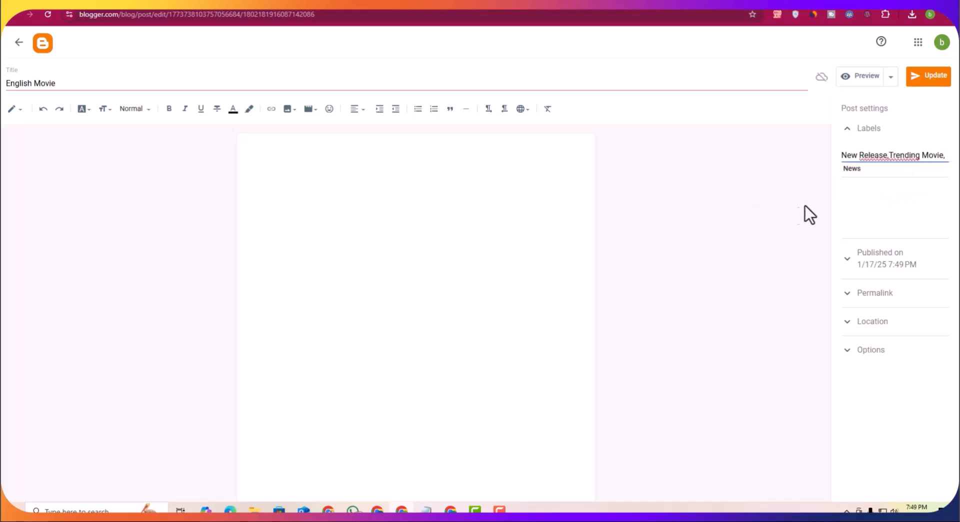
{"action": "left_click_drag", "start_coordinate": [893, 155], "coordinate": [940, 157]}
{"action": "left_click_drag", "start_coordinate": [890, 155], "coordinate": [945, 155]}
{"action": "key", "text": "BackSpace"}
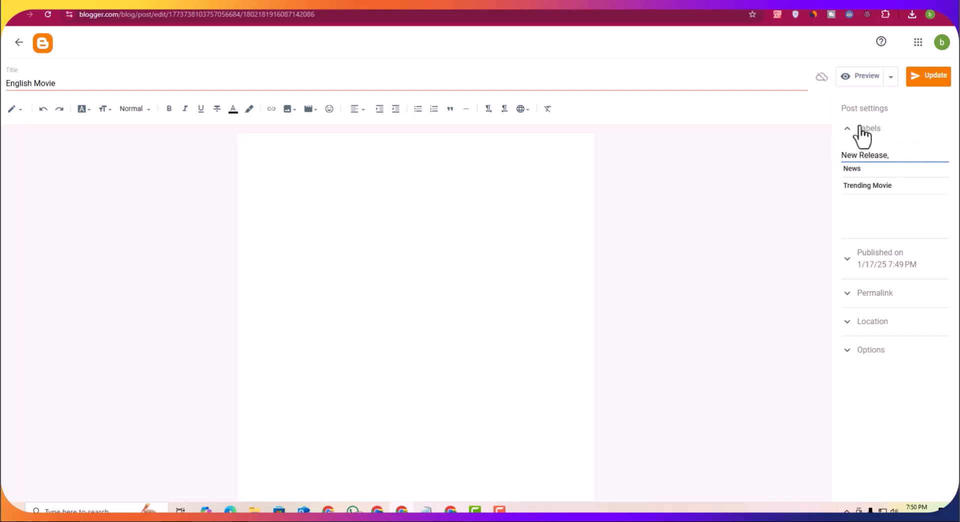
{"action": "left_click", "coordinate": [882, 190]}
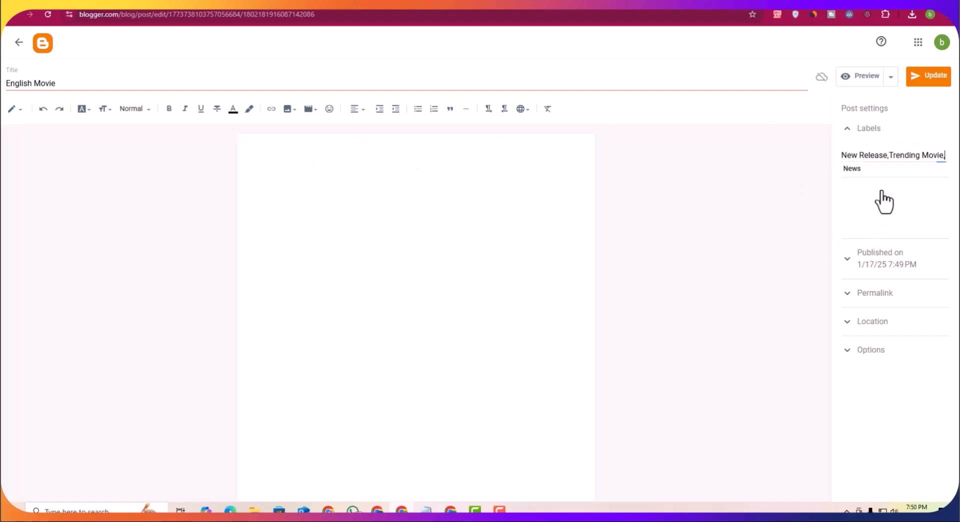
{"action": "left_click", "coordinate": [926, 83]}
Step: Check the News and New Release label pages and the home page on the live blog
{"action": "left_click", "coordinate": [303, 2]}
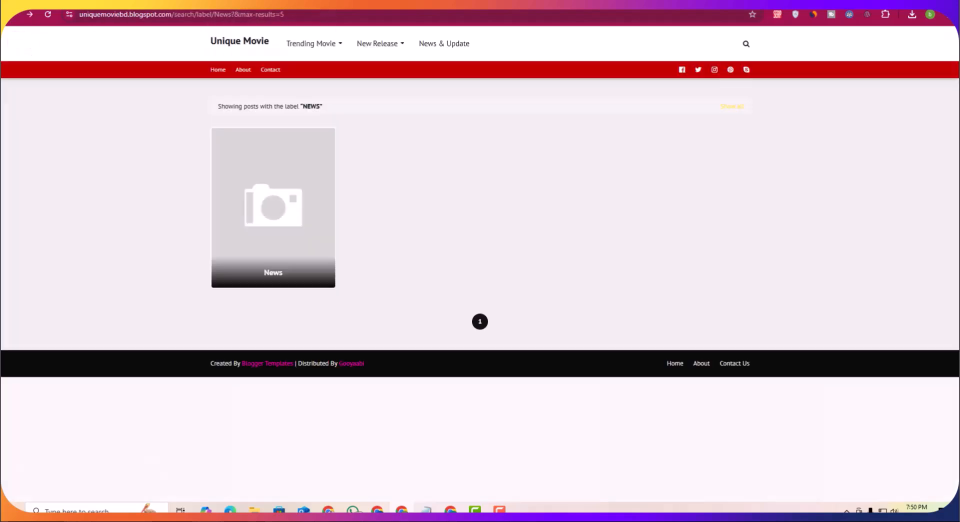
{"action": "mouse_move", "coordinate": [301, 50]}
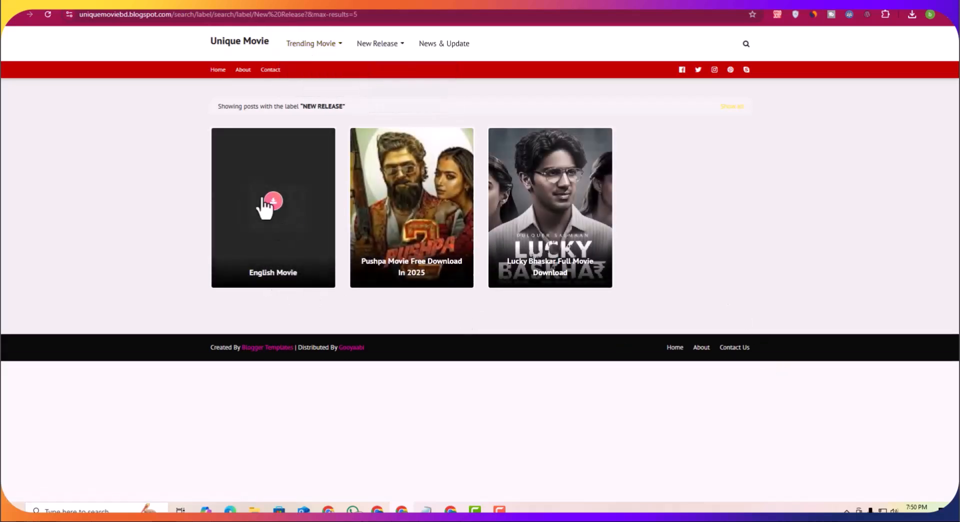
{"action": "left_click", "coordinate": [373, 46]}
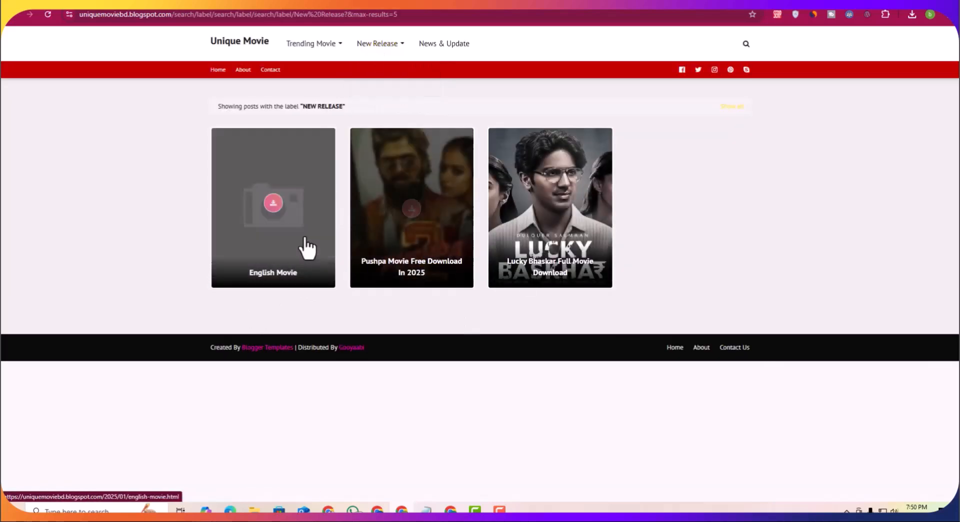
{"action": "left_click", "coordinate": [306, 47]}
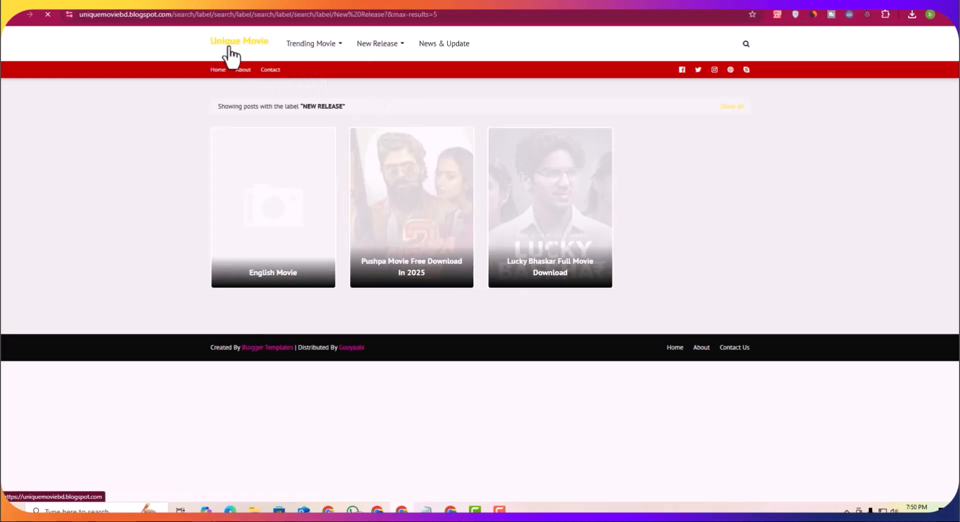
{"action": "left_click", "coordinate": [228, 48]}
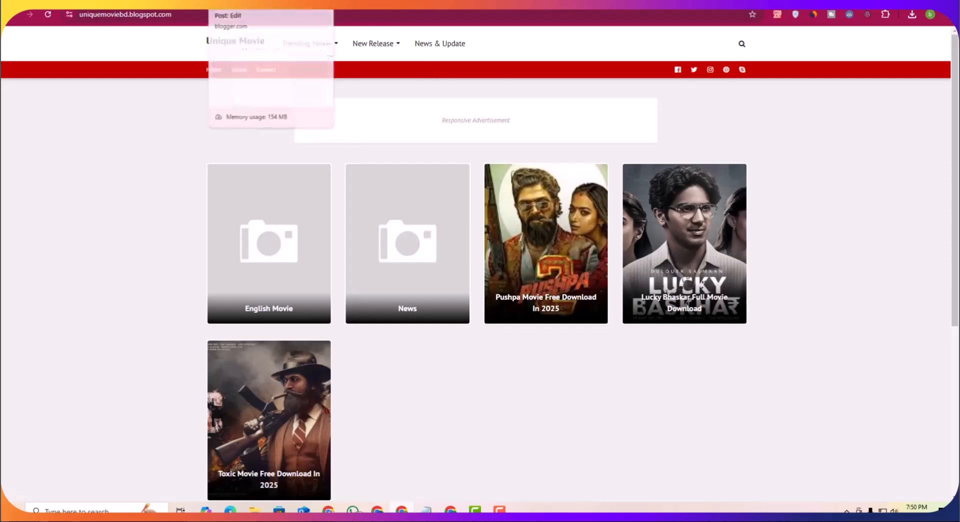
{"action": "left_click", "coordinate": [245, 4]}
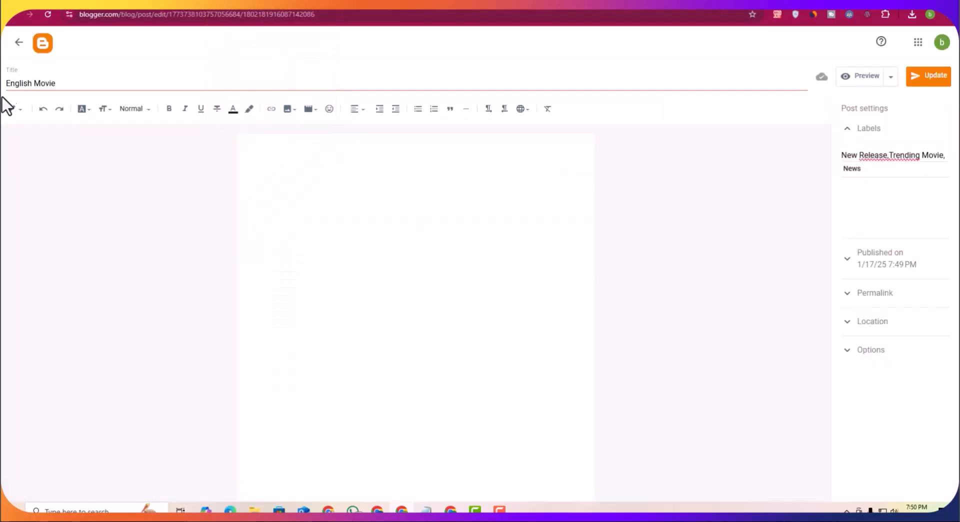
{"action": "left_click", "coordinate": [17, 45]}
{"action": "left_click", "coordinate": [55, 264]}
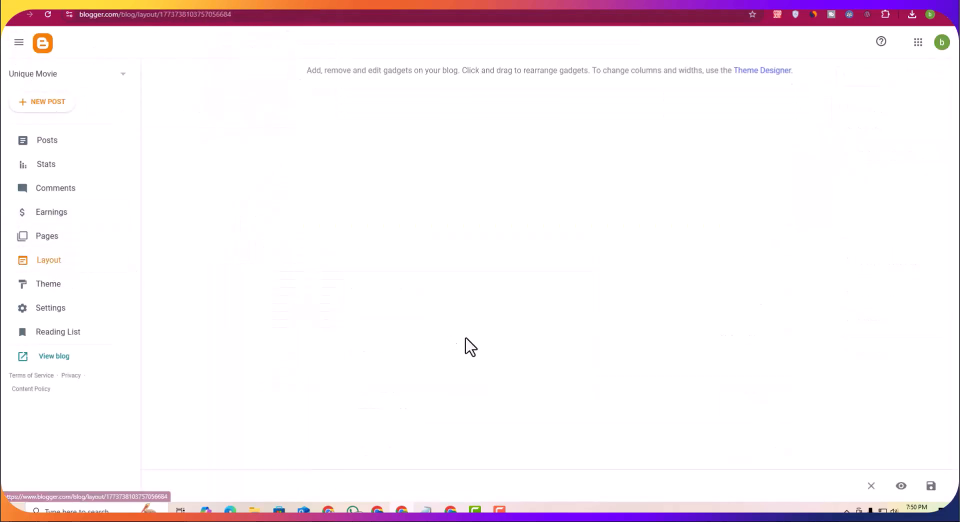
{"action": "scroll", "coordinate": [446, 343], "scroll_direction": "down", "scroll_amount": 4}
{"action": "scroll", "coordinate": [454, 359], "scroll_direction": "up", "scroll_amount": 2}
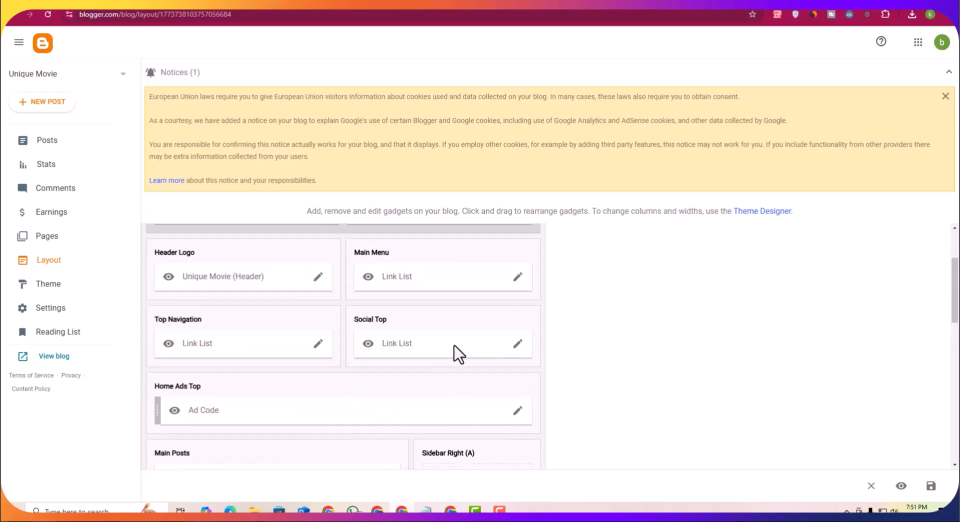
{"action": "left_click", "coordinate": [518, 345]}
{"action": "scroll", "coordinate": [444, 317], "scroll_direction": "down", "scroll_amount": 5}
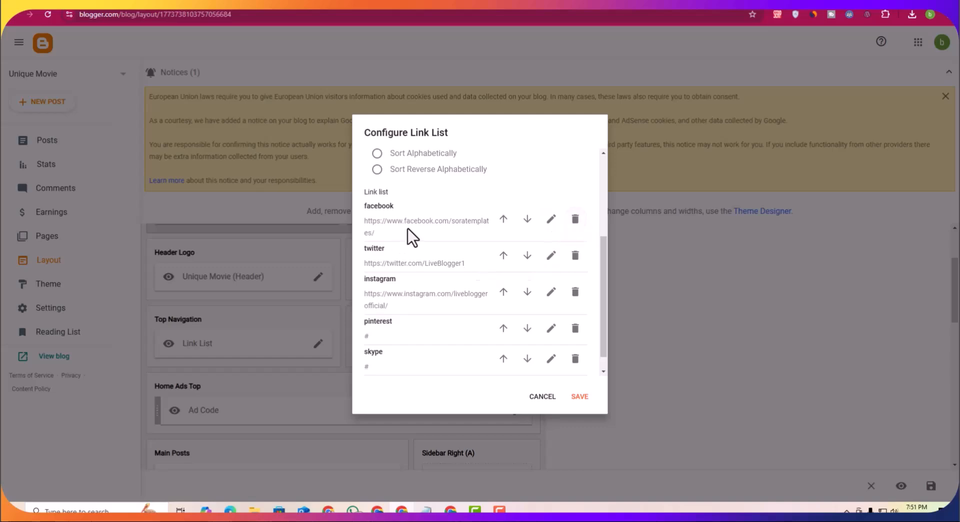
{"action": "scroll", "coordinate": [429, 300], "scroll_direction": "down", "scroll_amount": 1}
{"action": "left_click", "coordinate": [550, 310]}
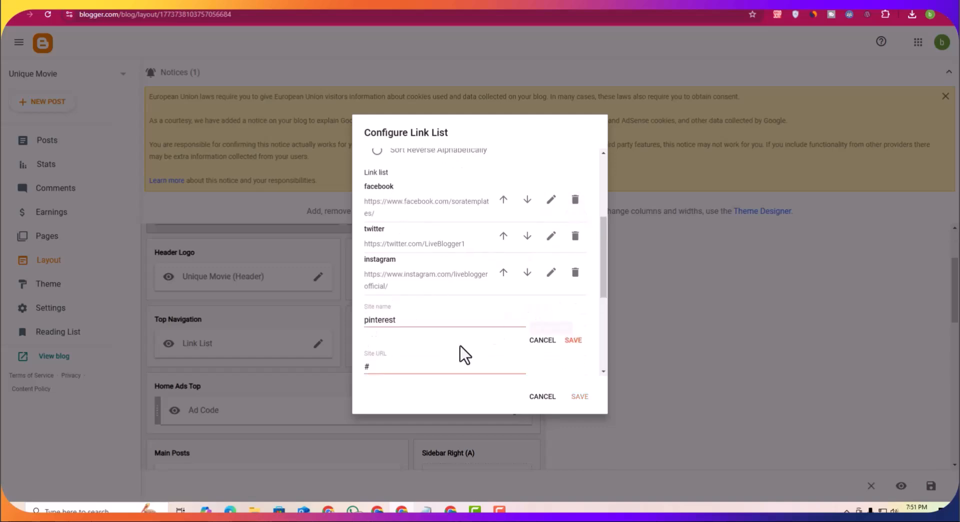
{"action": "scroll", "coordinate": [391, 363], "scroll_direction": "down", "scroll_amount": 1}
{"action": "left_click", "coordinate": [544, 397]}
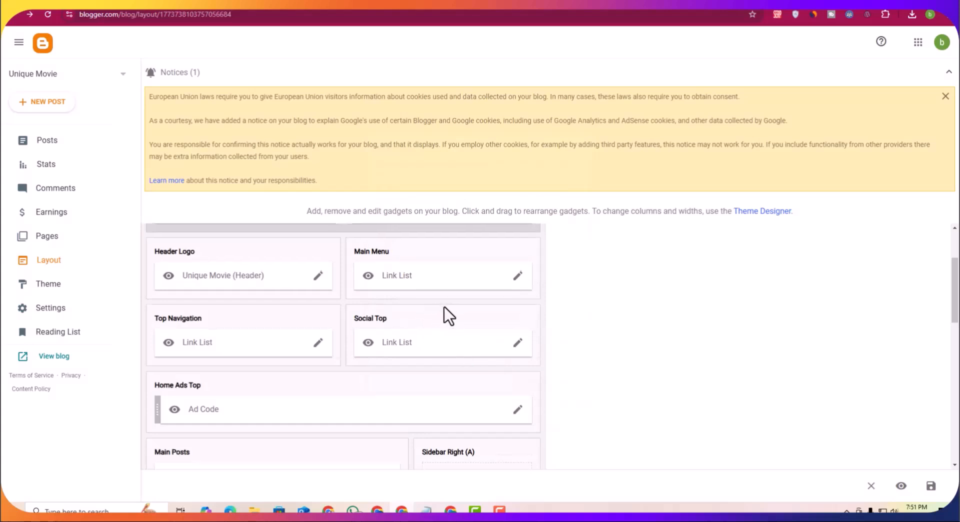
Step: Test the Home and About top navigation links on the live blog and copy the page address
{"action": "scroll", "coordinate": [446, 307], "scroll_direction": "down", "scroll_amount": 5}
{"action": "scroll", "coordinate": [454, 323], "scroll_direction": "down", "scroll_amount": 4}
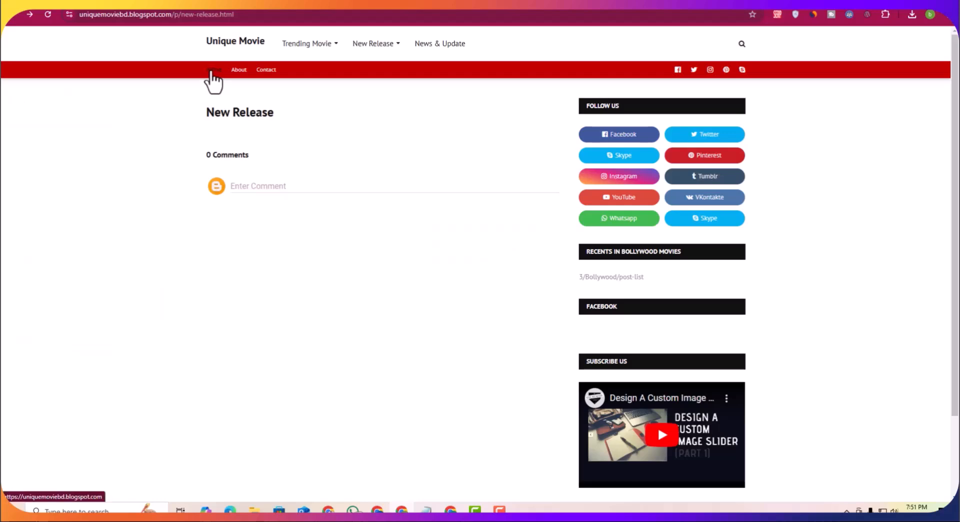
{"action": "left_click", "coordinate": [213, 74]}
{"action": "left_click", "coordinate": [237, 73]}
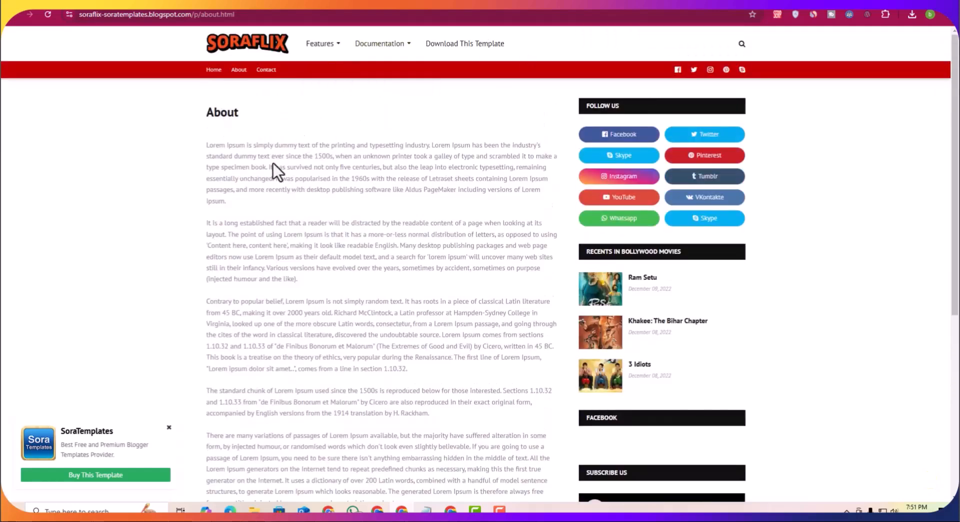
{"action": "left_click", "coordinate": [212, 16]}
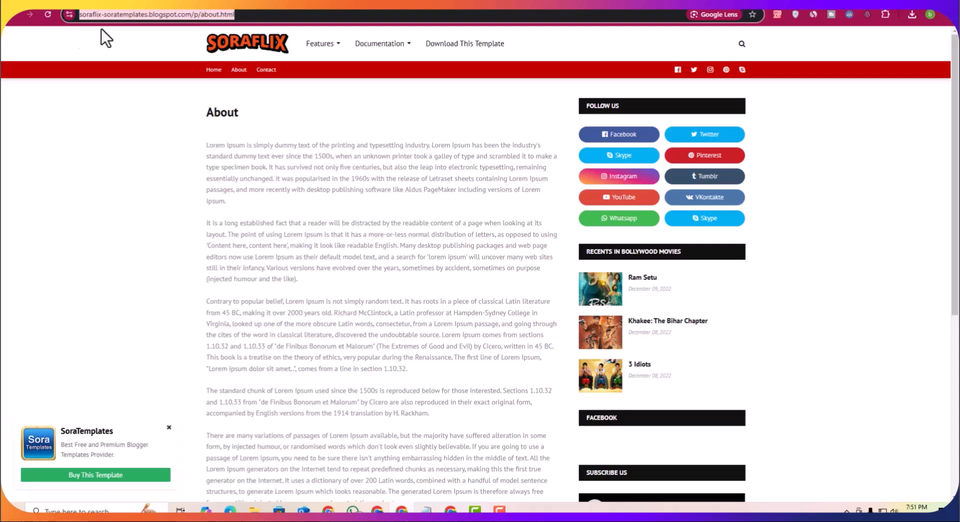
{"action": "right_click", "coordinate": [215, 20]}
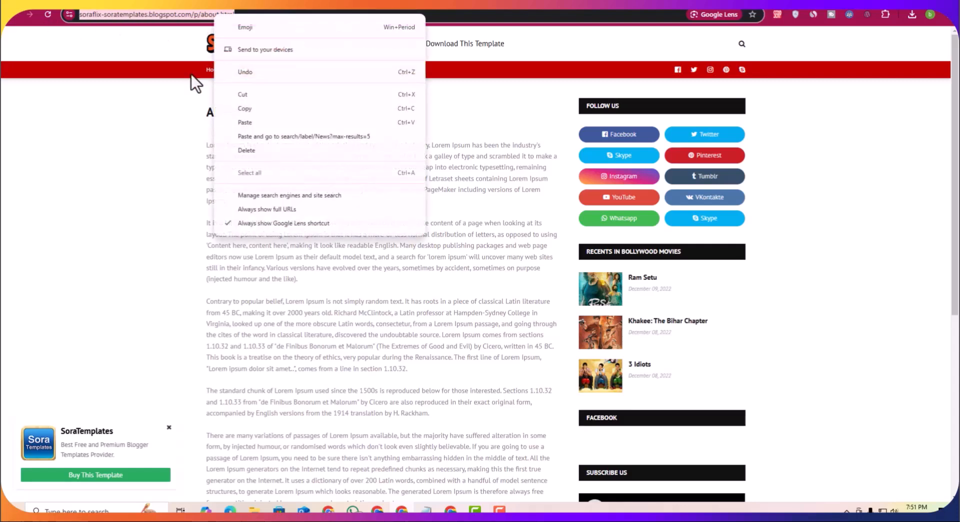
{"action": "left_click", "coordinate": [259, 108]}
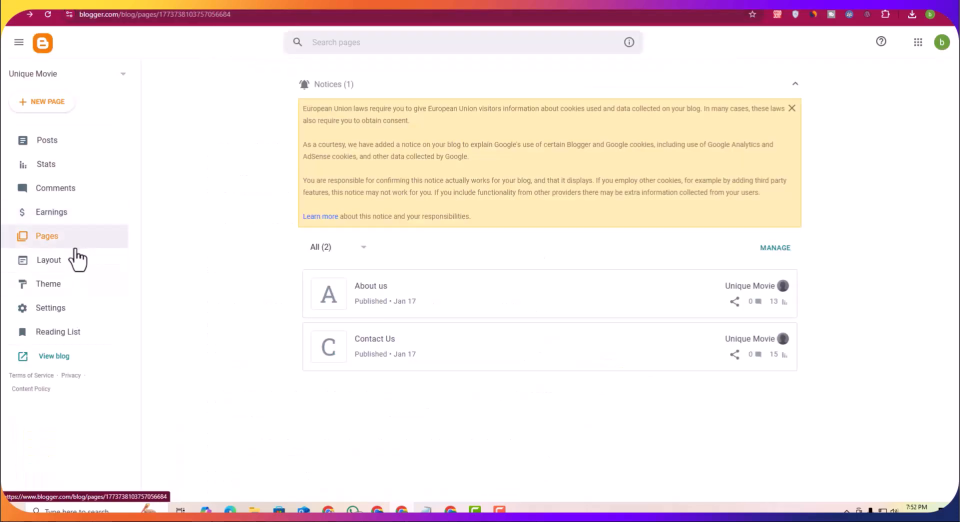
{"action": "left_click", "coordinate": [78, 259]}
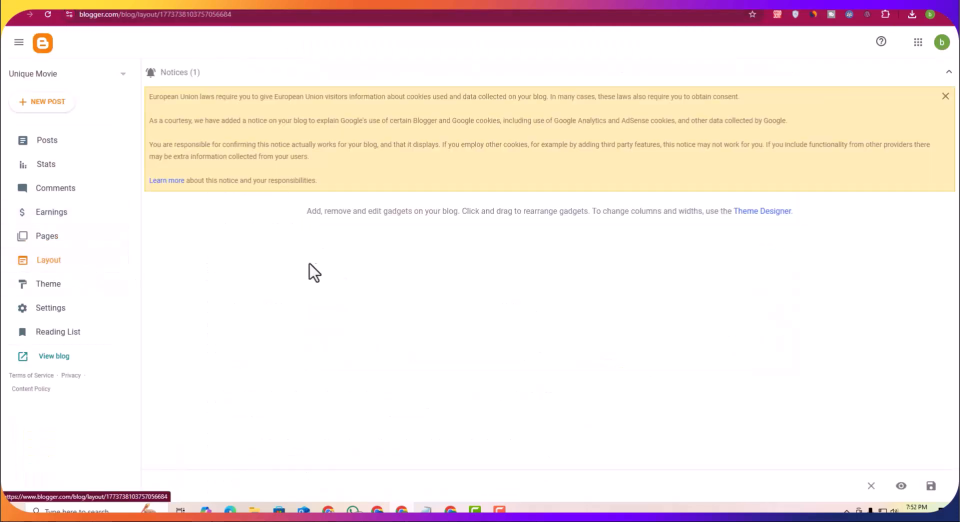
{"action": "scroll", "coordinate": [456, 343], "scroll_direction": "down", "scroll_amount": 2}
{"action": "scroll", "coordinate": [445, 326], "scroll_direction": "down", "scroll_amount": 2}
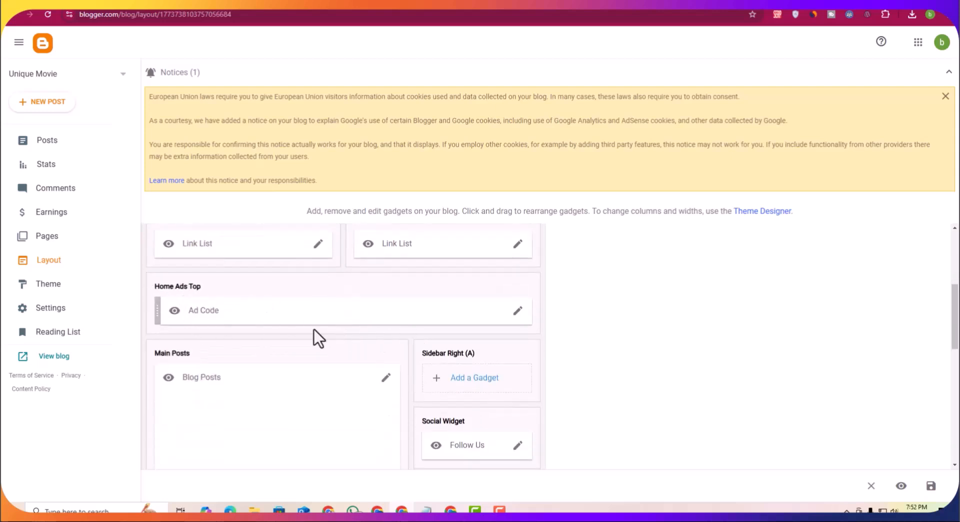
{"action": "scroll", "coordinate": [371, 344], "scroll_direction": "up", "scroll_amount": 2}
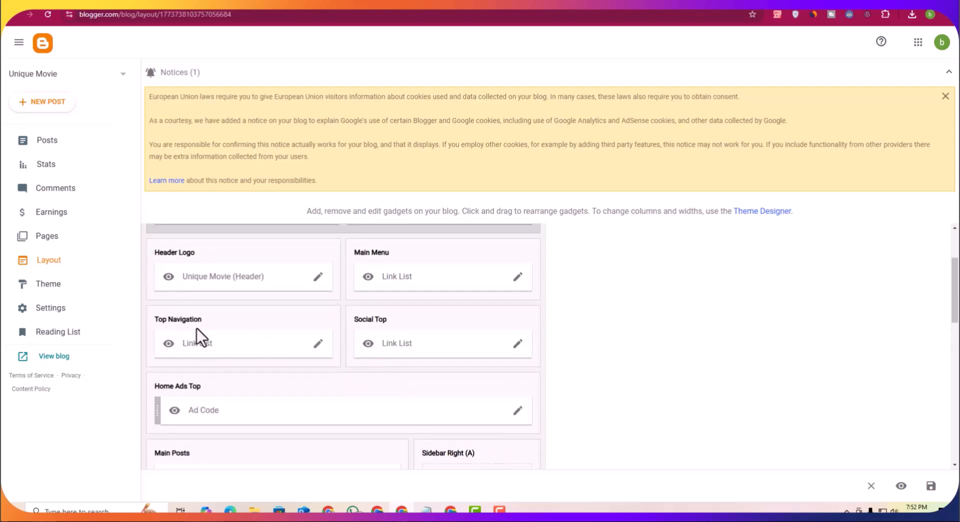
{"action": "scroll", "coordinate": [205, 316], "scroll_direction": "up", "scroll_amount": 1}
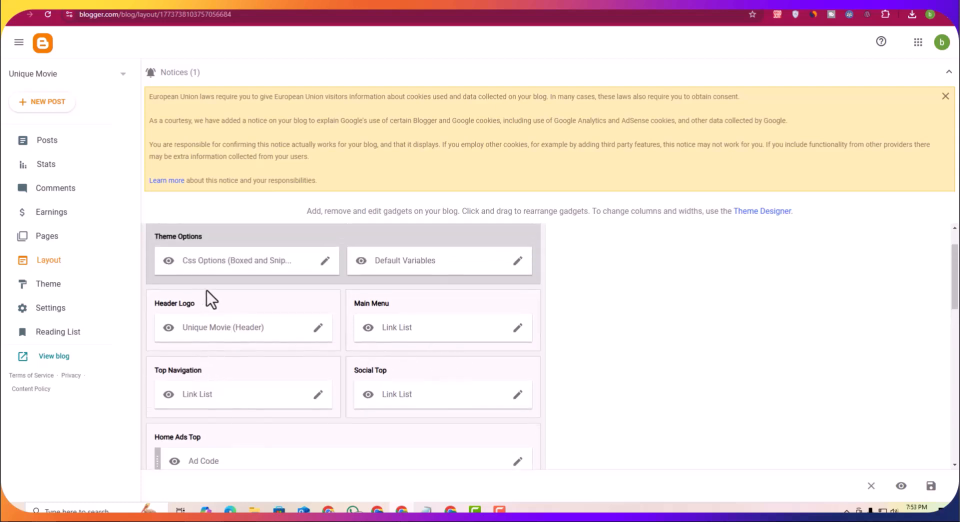
{"action": "scroll", "coordinate": [275, 418], "scroll_direction": "down", "scroll_amount": 15}
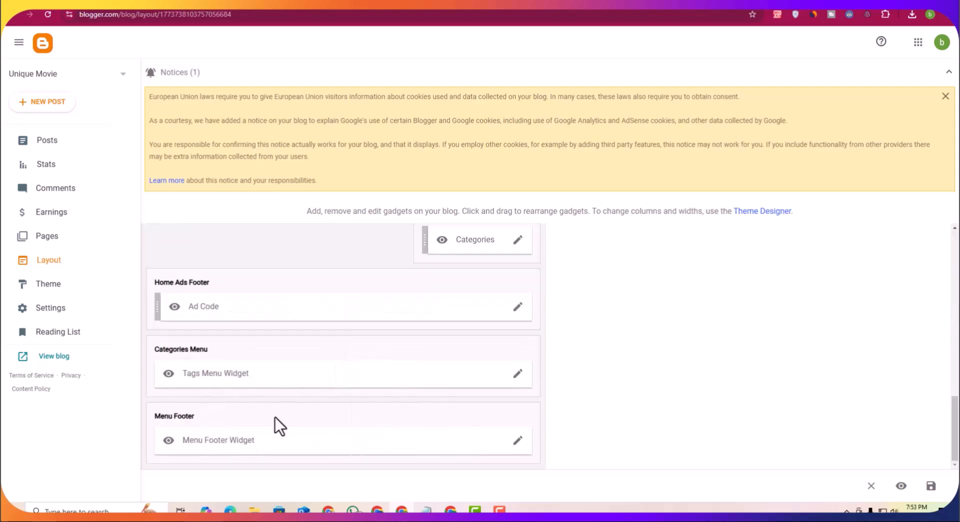
{"action": "left_click", "coordinate": [519, 442]}
{"action": "scroll", "coordinate": [415, 315], "scroll_direction": "down", "scroll_amount": 3}
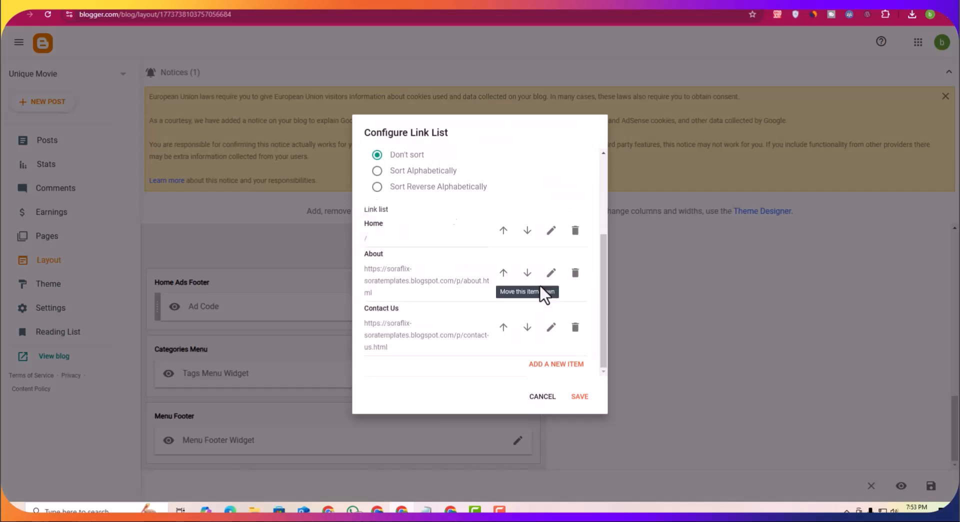
{"action": "left_click", "coordinate": [551, 272]}
{"action": "scroll", "coordinate": [416, 282], "scroll_direction": "down", "scroll_amount": 2}
{"action": "scroll", "coordinate": [399, 274], "scroll_direction": "up", "scroll_amount": 1}
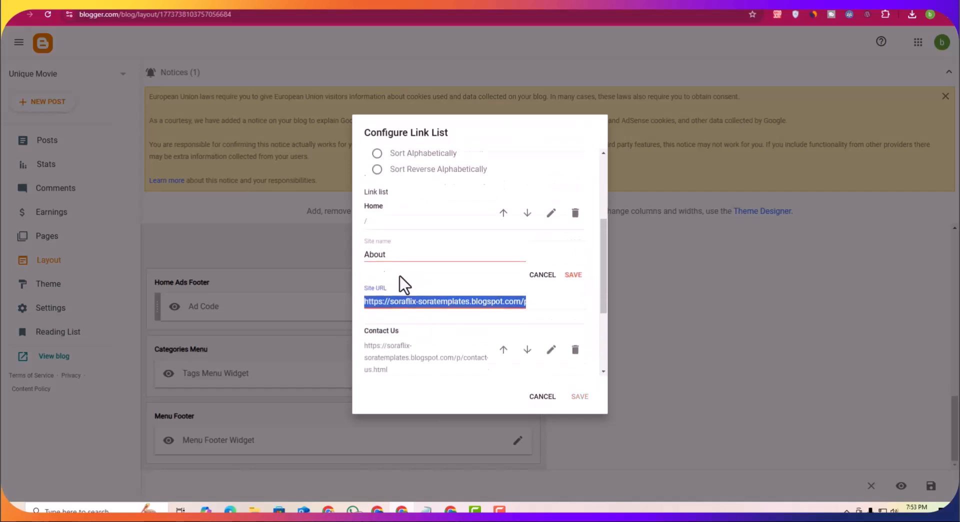
{"action": "key", "text": "ctrl+v"}
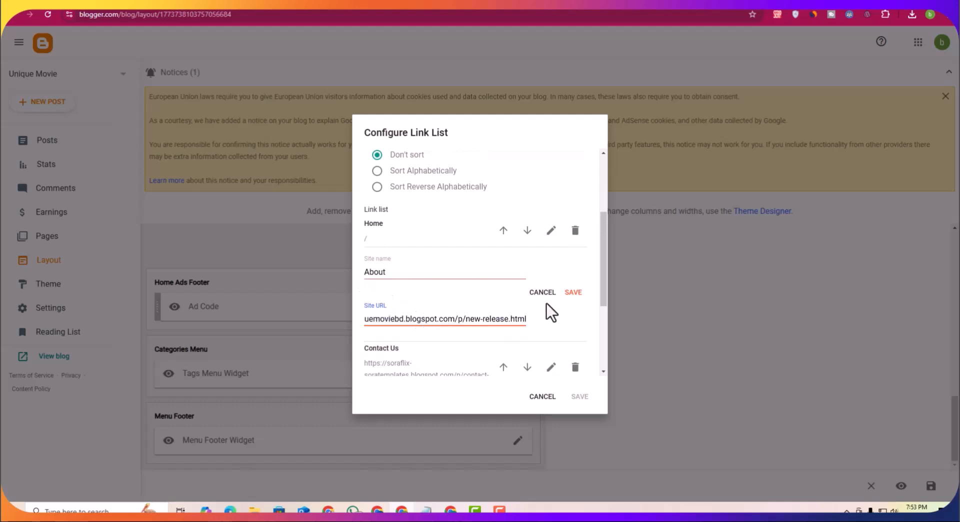
{"action": "left_click", "coordinate": [573, 294]}
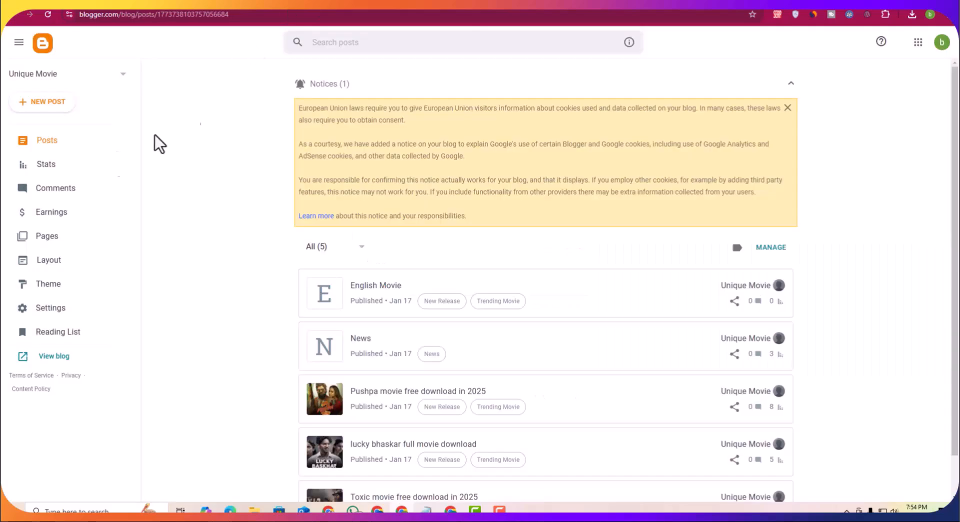
{"action": "left_click", "coordinate": [41, 240]}
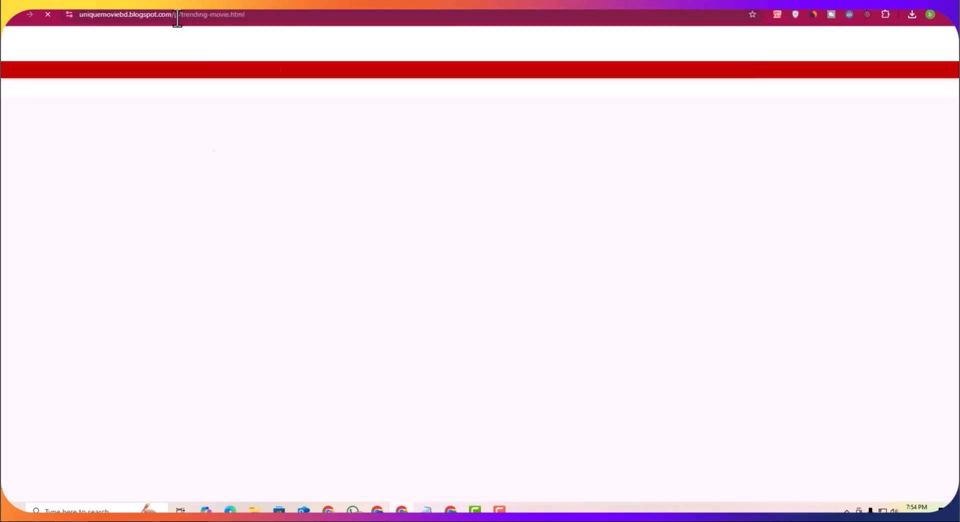
{"action": "left_click", "coordinate": [177, 18]}
{"action": "right_click", "coordinate": [177, 18]}
{"action": "left_click", "coordinate": [238, 113]}
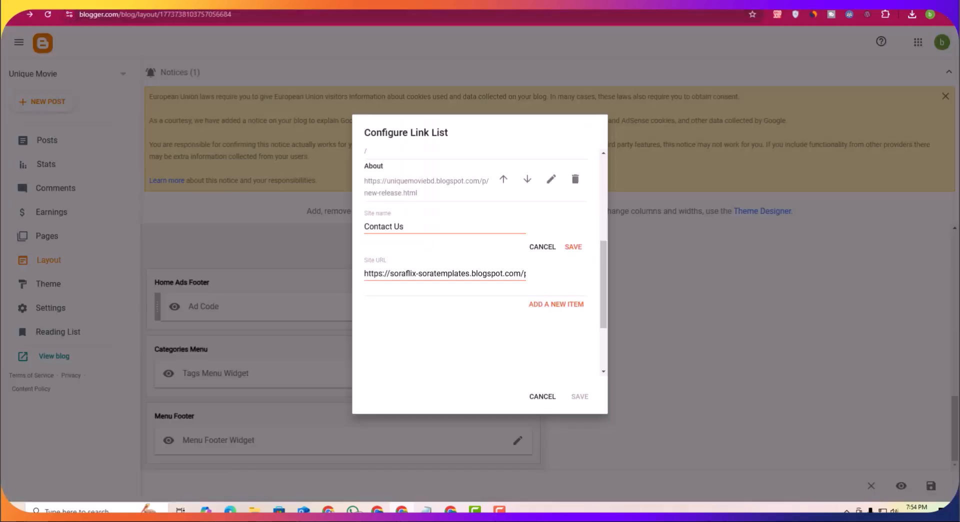
{"action": "key", "text": "ctrl+a"}
{"action": "key", "text": "ctrl+v"}
{"action": "left_click", "coordinate": [573, 247]}
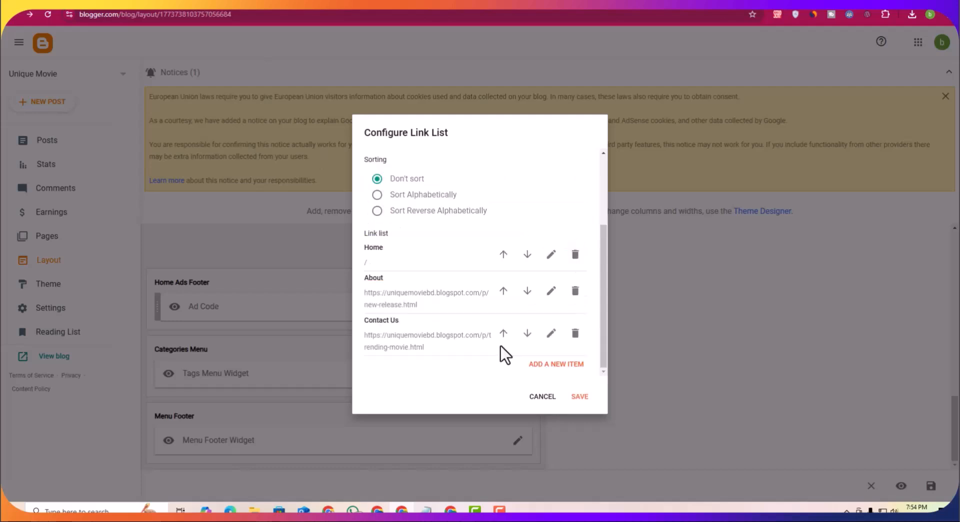
Step: Save the Menu Footer link list and the blog layout
{"action": "left_click", "coordinate": [579, 396]}
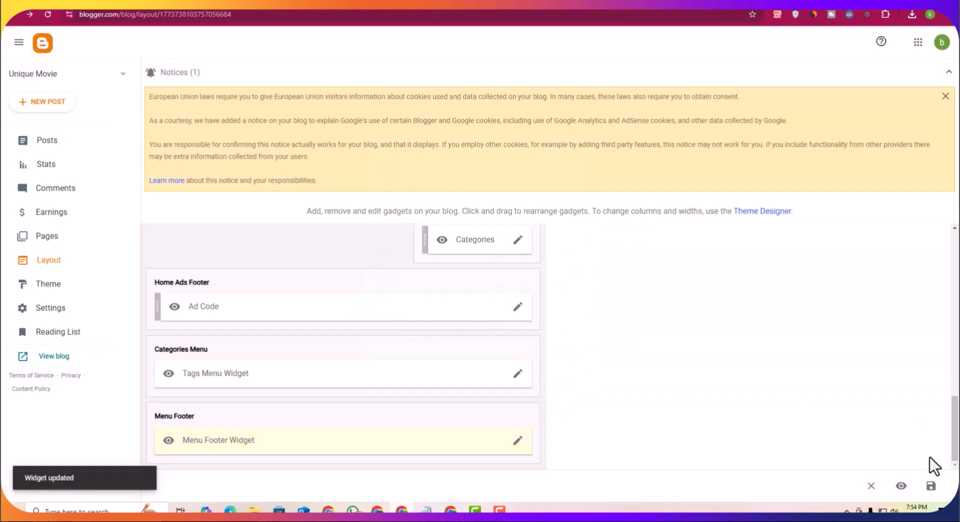
{"action": "left_click", "coordinate": [931, 486]}
Step: Reload the live blog and test the New Release page and the Contact and About top navigation links
{"action": "left_click", "coordinate": [345, 2]}
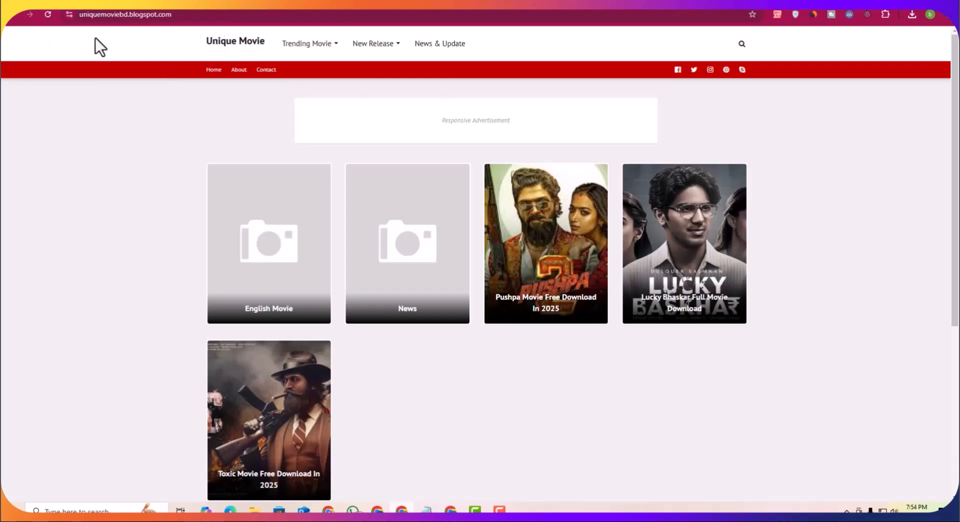
{"action": "left_click", "coordinate": [48, 14]}
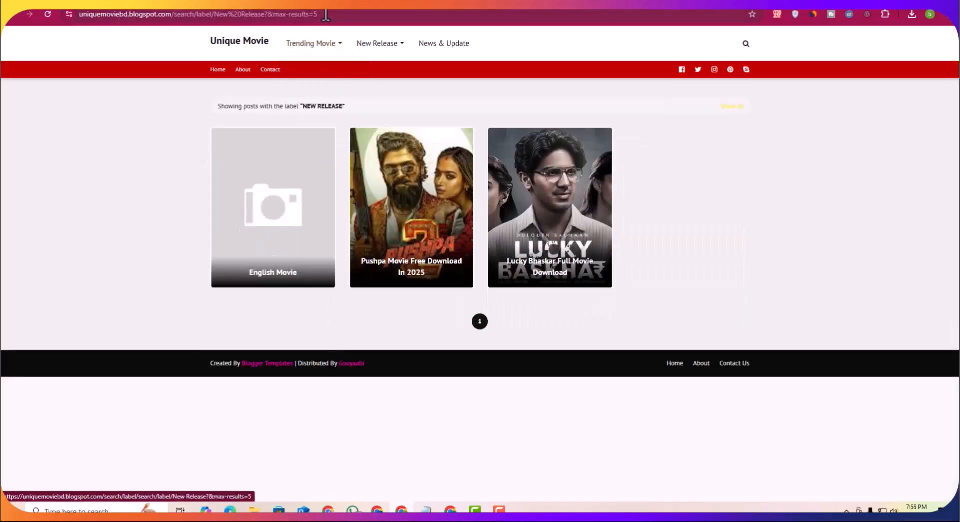
{"action": "left_click_drag", "start_coordinate": [320, 16], "coordinate": [203, 19]}
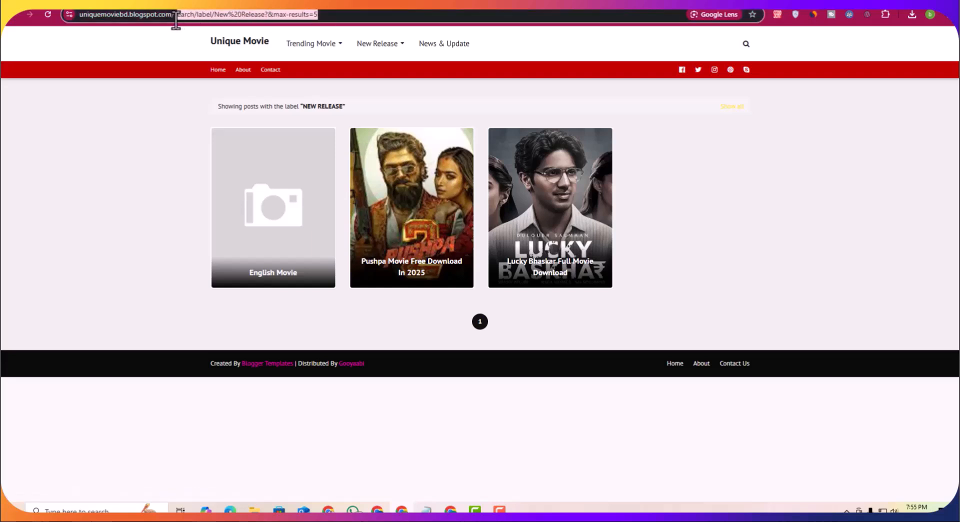
{"action": "mouse_move", "coordinate": [219, 71]}
{"action": "left_mouse_down"}
{"action": "mouse_move", "coordinate": [263, 76]}
{"action": "mouse_move", "coordinate": [220, 80]}
{"action": "left_mouse_up"}
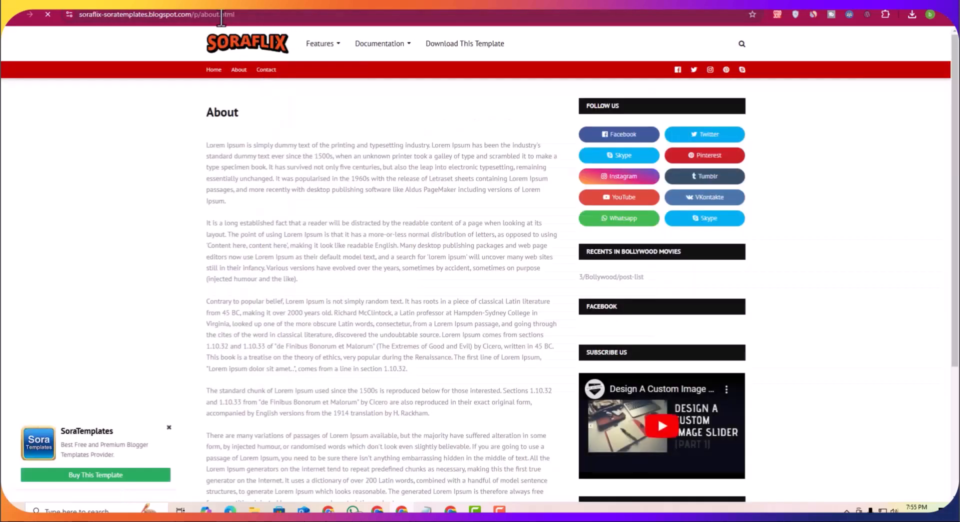
{"action": "left_click", "coordinate": [271, 77]}
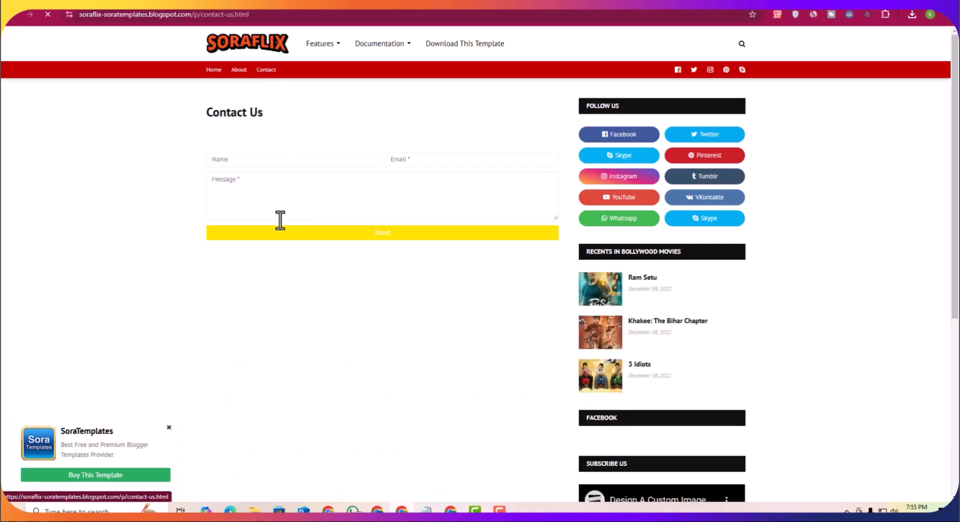
{"action": "left_click", "coordinate": [239, 70]}
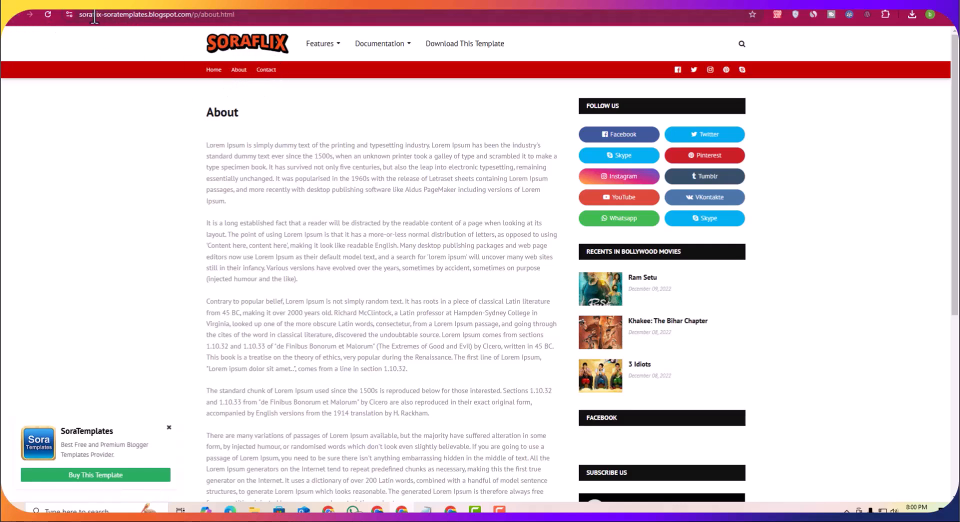
{"action": "left_click", "coordinate": [219, 3]}
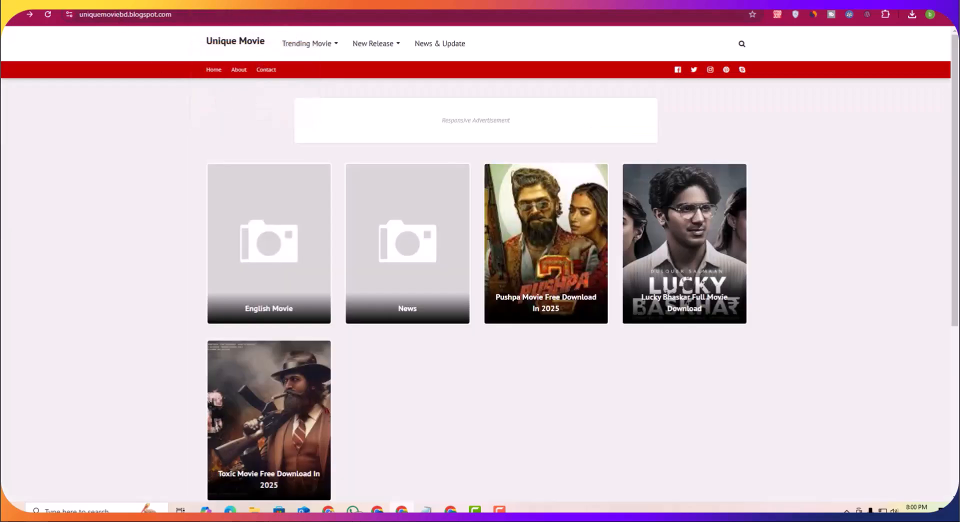
{"action": "left_click", "coordinate": [151, 4]}
{"action": "scroll", "coordinate": [332, 365], "scroll_direction": "down", "scroll_amount": 9}
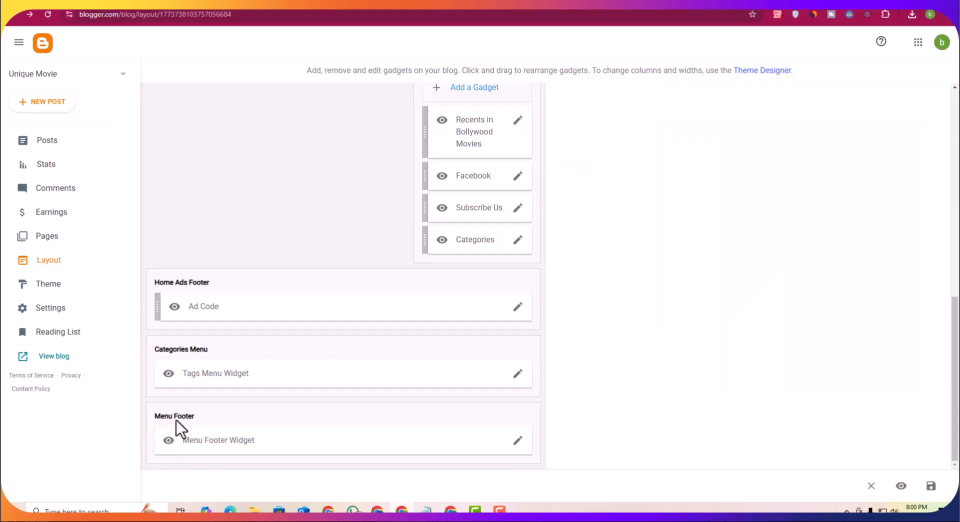
{"action": "scroll", "coordinate": [418, 428], "scroll_direction": "up", "scroll_amount": 9}
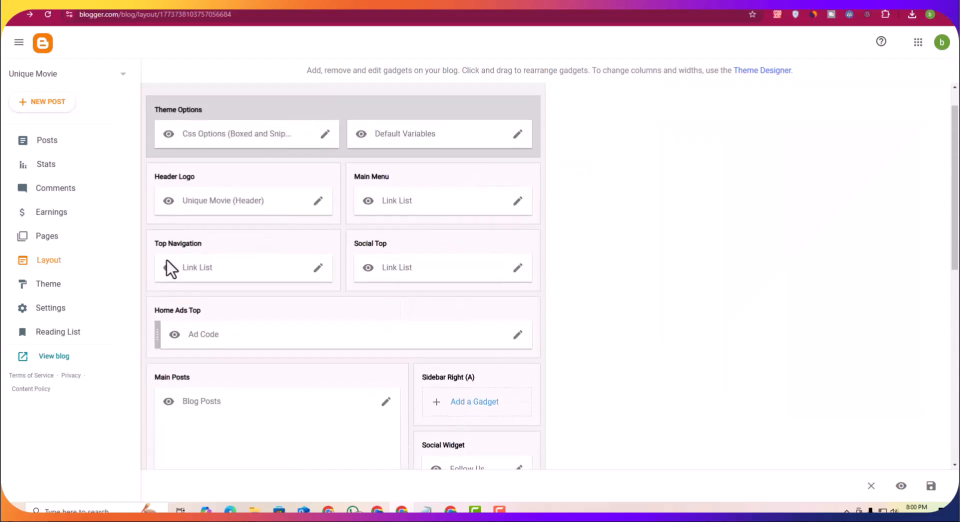
{"action": "left_click", "coordinate": [320, 269]}
{"action": "scroll", "coordinate": [390, 271], "scroll_direction": "down", "scroll_amount": 1}
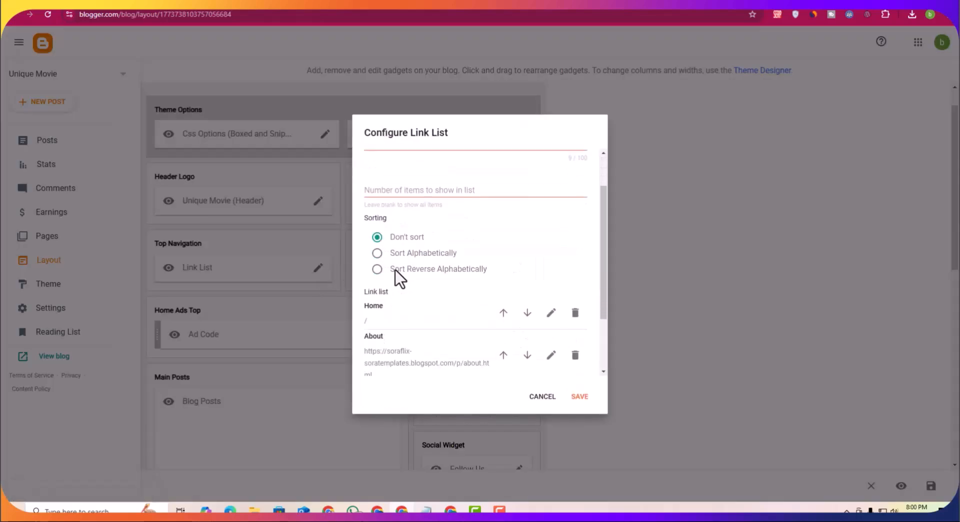
{"action": "scroll", "coordinate": [399, 277], "scroll_direction": "down", "scroll_amount": 2}
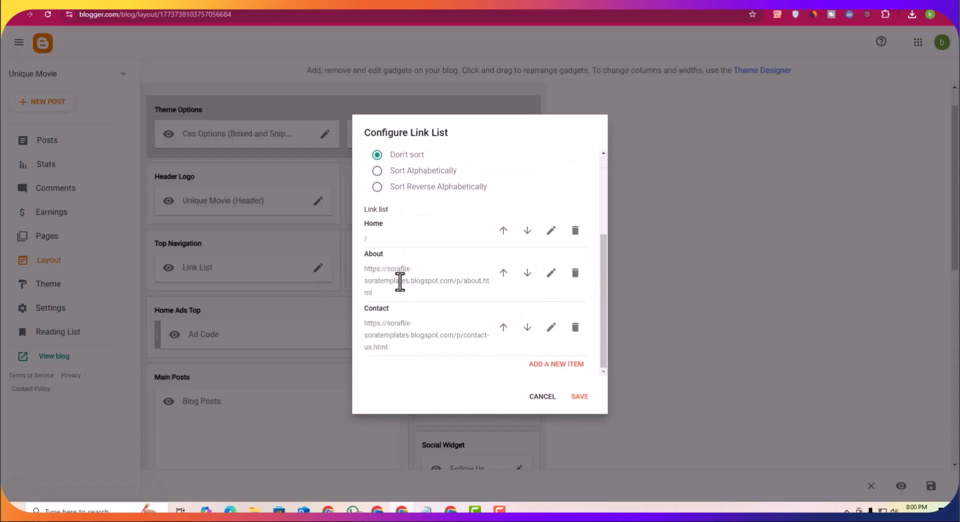
{"action": "left_click", "coordinate": [551, 274]}
{"action": "left_click", "coordinate": [400, 319]}
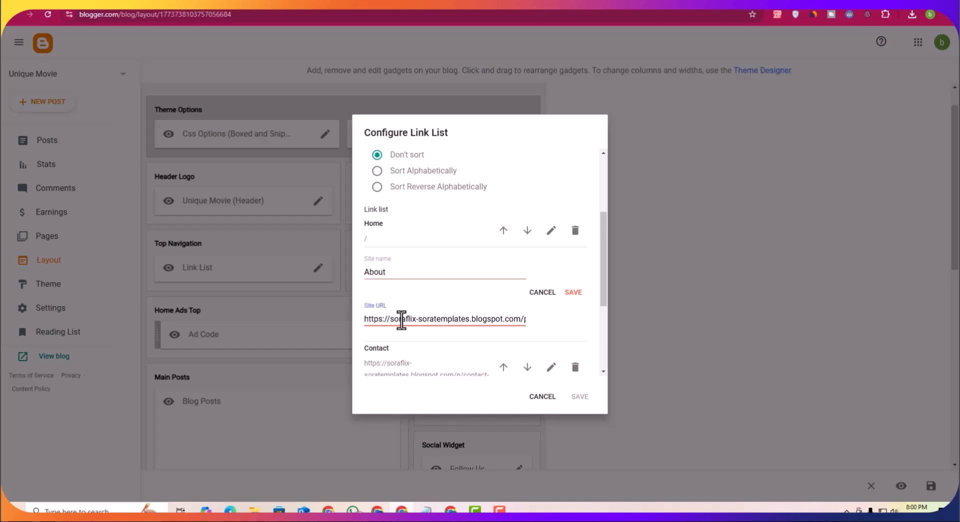
{"action": "key", "text": "ctrl+a"}
{"action": "key", "text": "ctrl+v"}
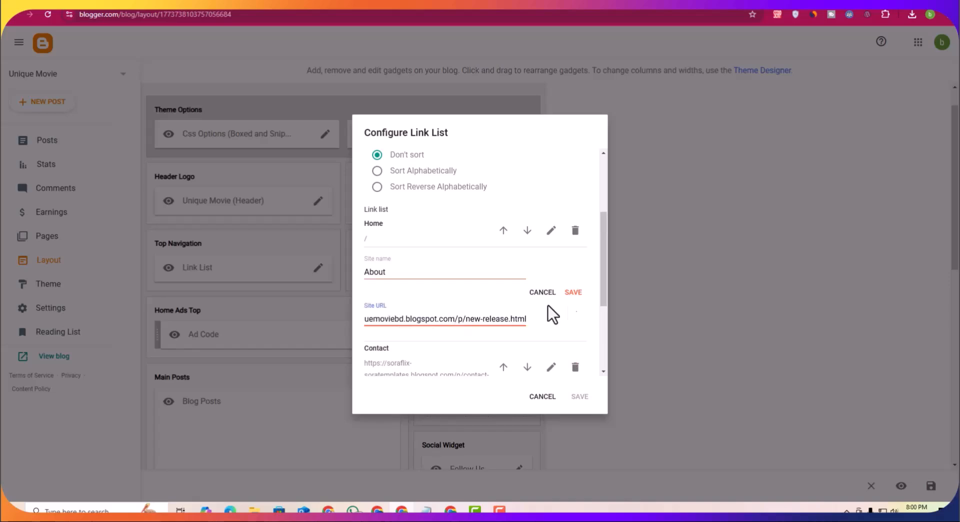
{"action": "left_click", "coordinate": [573, 292]}
Step: Open the Menu Footer link list to review its links, then close it without changes
{"action": "scroll", "coordinate": [295, 328], "scroll_direction": "down", "scroll_amount": 5}
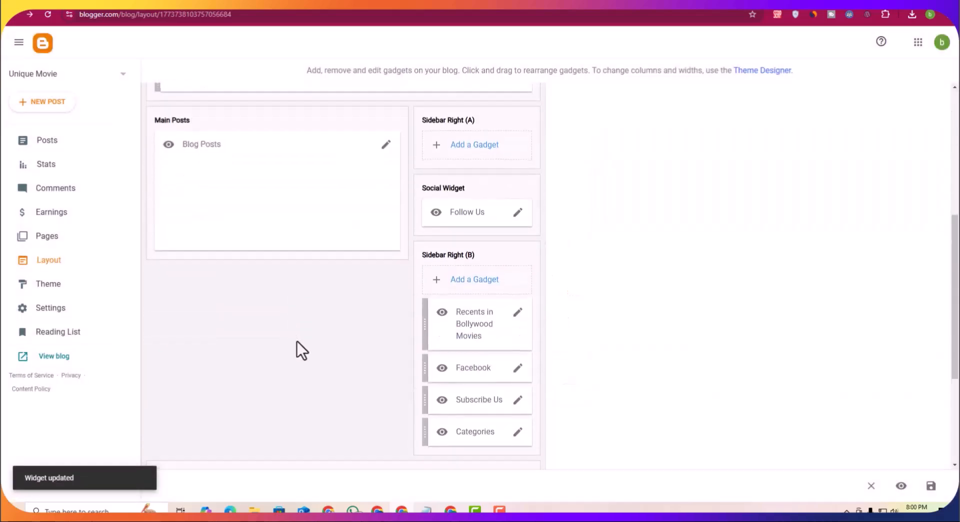
{"action": "scroll", "coordinate": [296, 340], "scroll_direction": "down", "scroll_amount": 4}
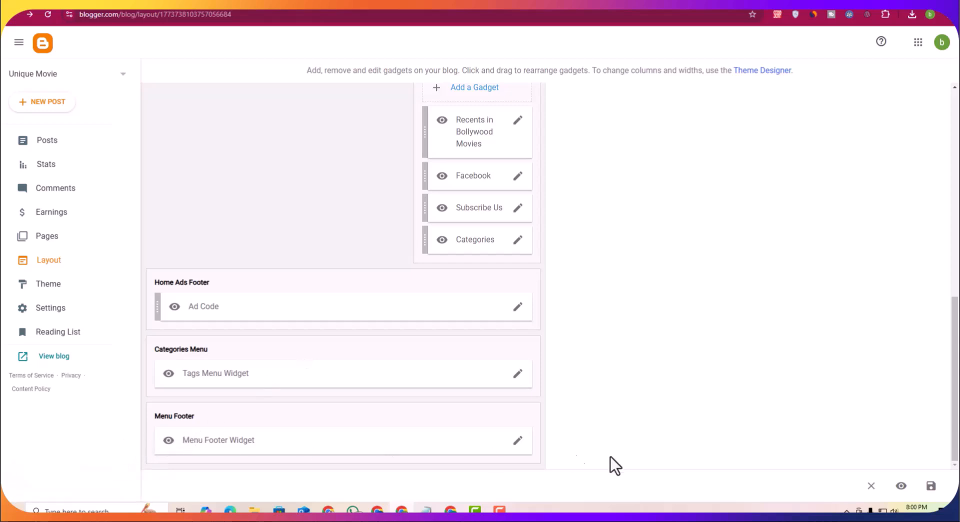
{"action": "left_click", "coordinate": [519, 442]}
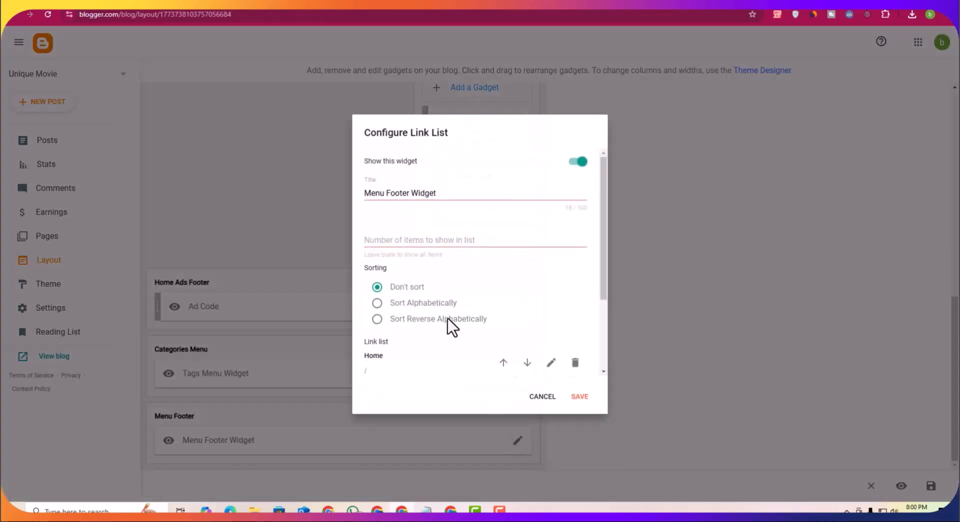
{"action": "scroll", "coordinate": [448, 319], "scroll_direction": "down", "scroll_amount": 2}
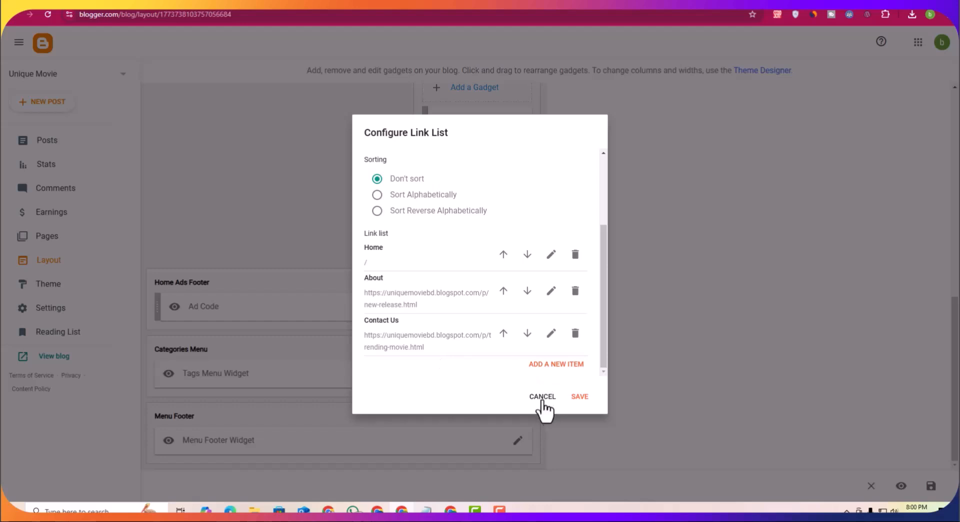
{"action": "left_click", "coordinate": [543, 398]}
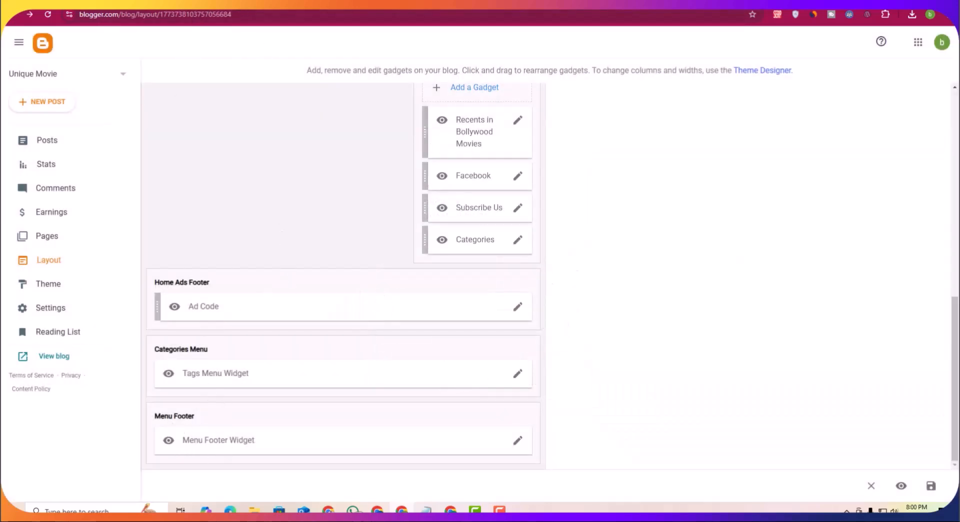
Step: Test the About and Contact Us footer links on the live blog
{"action": "left_click", "coordinate": [272, 3]}
{"action": "scroll", "coordinate": [450, 192], "scroll_direction": "down", "scroll_amount": 6}
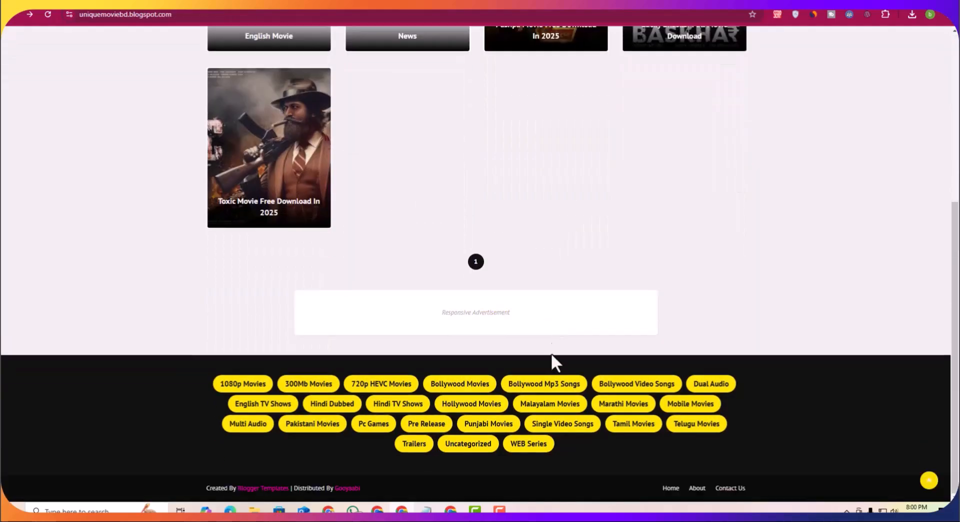
{"action": "left_click", "coordinate": [697, 488]}
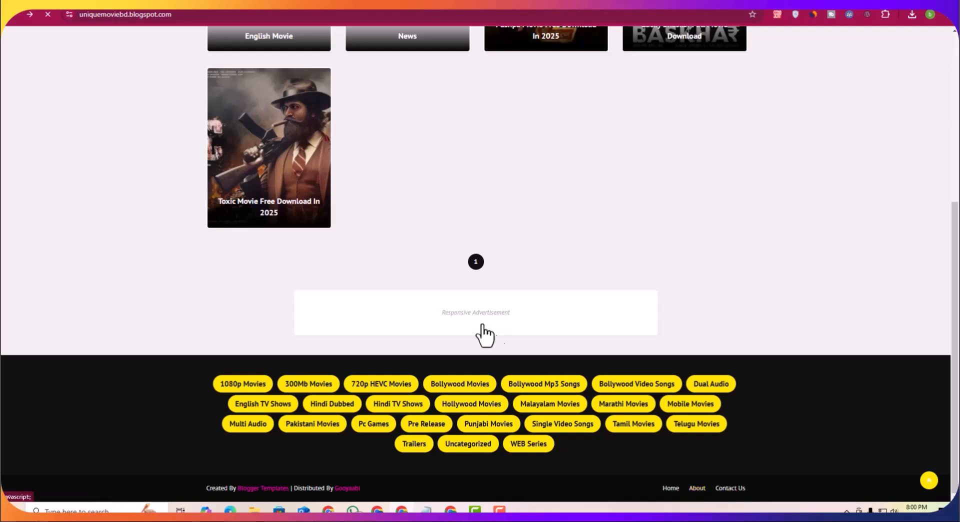
{"action": "left_click_drag", "start_coordinate": [194, 152], "coordinate": [235, 154]}
{"action": "scroll", "coordinate": [397, 265], "scroll_direction": "down", "scroll_amount": 2}
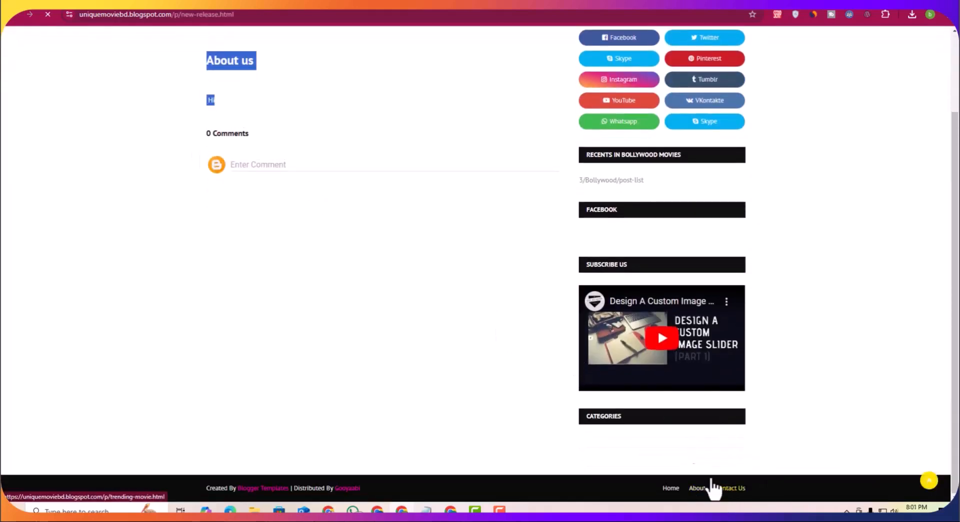
{"action": "left_click", "coordinate": [728, 489]}
{"action": "left_click_drag", "start_coordinate": [243, 152], "coordinate": [211, 152]}
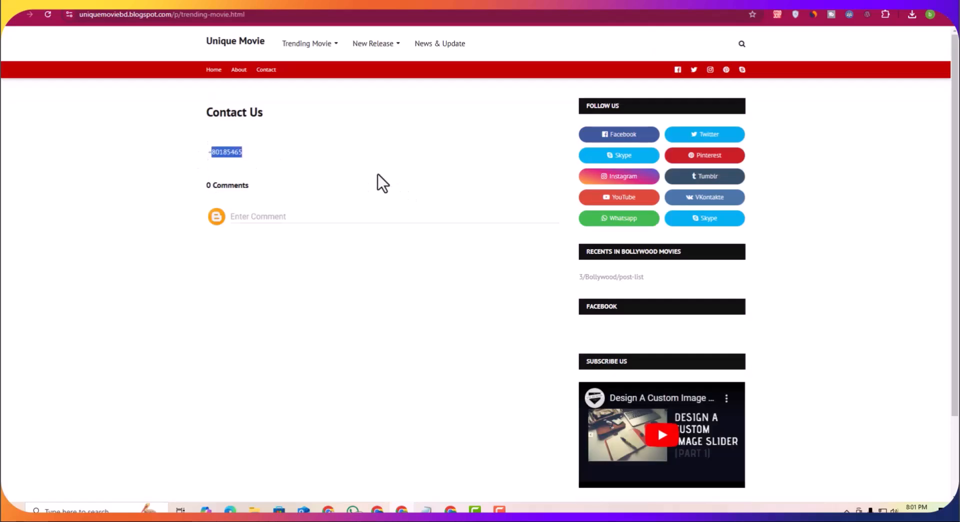
{"action": "scroll", "coordinate": [663, 454], "scroll_direction": "down", "scroll_amount": 2}
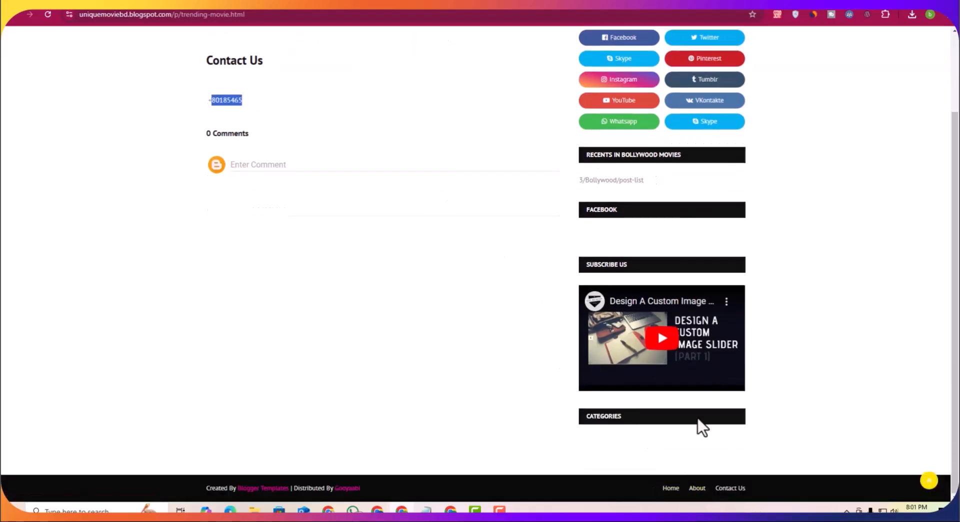
Step: Open the Contact Us page's live view from the Pages list and copy its address
{"action": "left_click", "coordinate": [186, 4]}
{"action": "scroll", "coordinate": [209, 325], "scroll_direction": "up", "scroll_amount": 8}
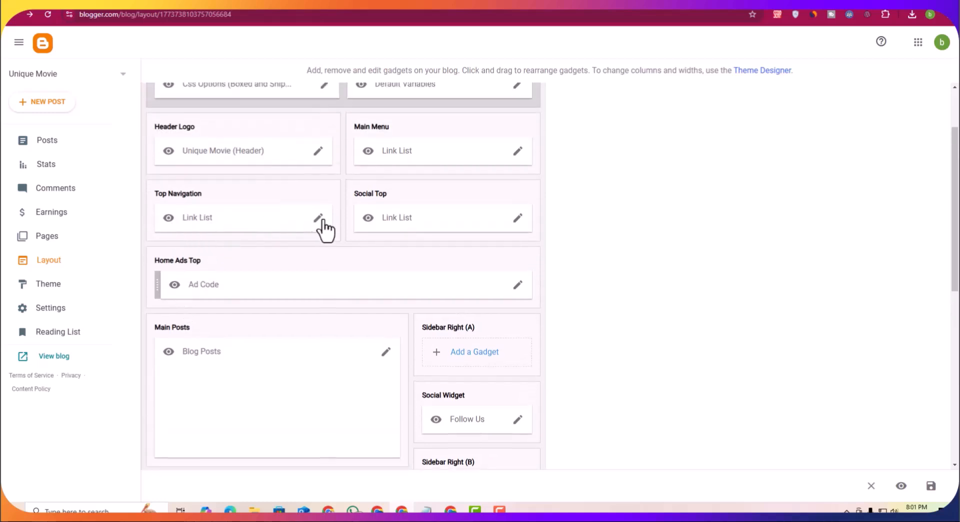
{"action": "left_click", "coordinate": [286, 4]}
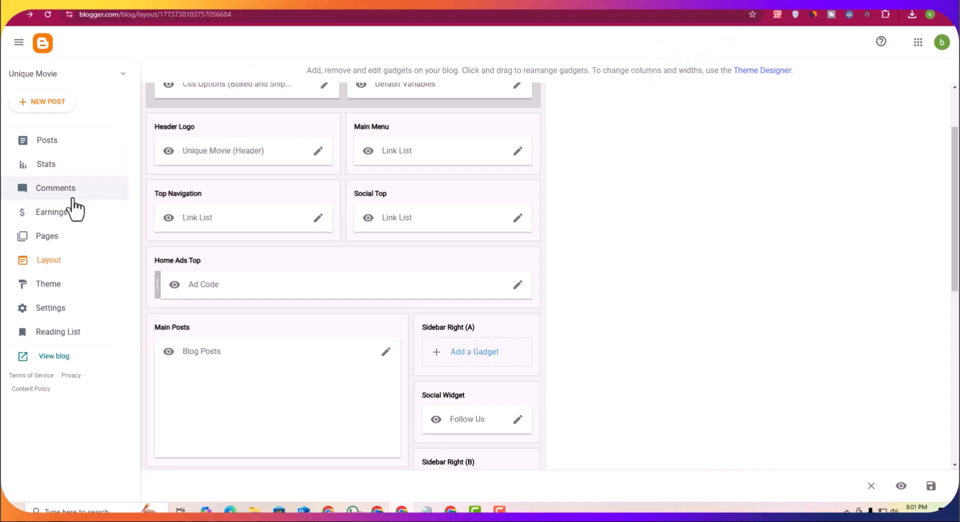
{"action": "left_click", "coordinate": [50, 239]}
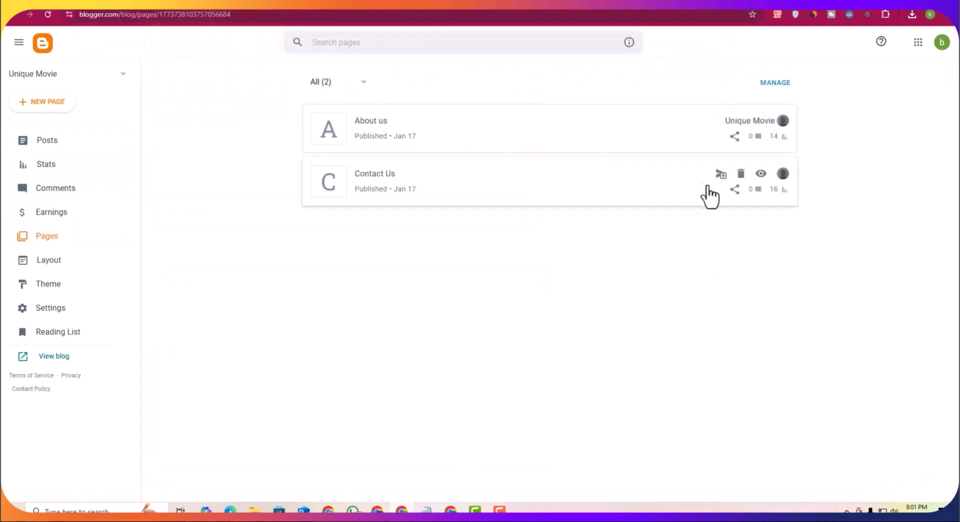
{"action": "left_click", "coordinate": [760, 176]}
{"action": "left_click", "coordinate": [239, 14]}
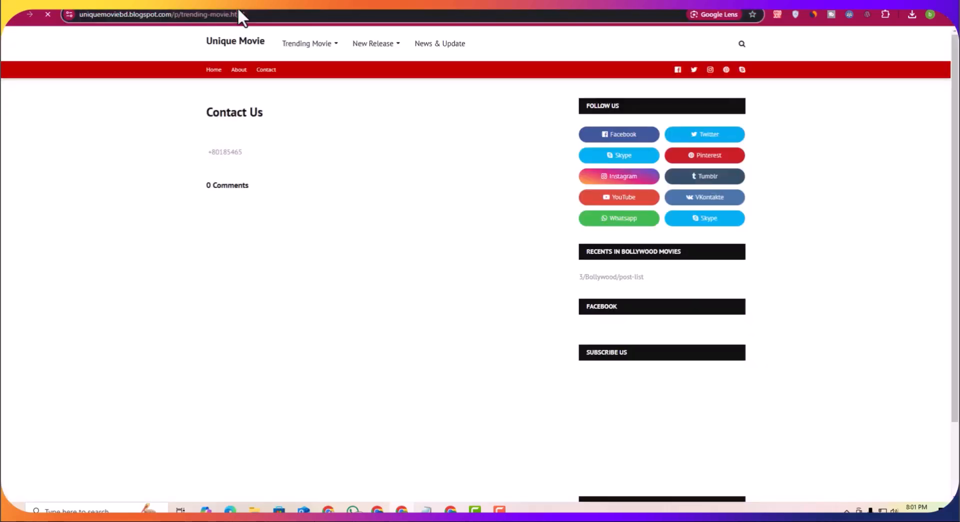
{"action": "right_click", "coordinate": [240, 15]}
{"action": "left_click", "coordinate": [283, 104]}
{"action": "key", "text": "ctrl+w"}
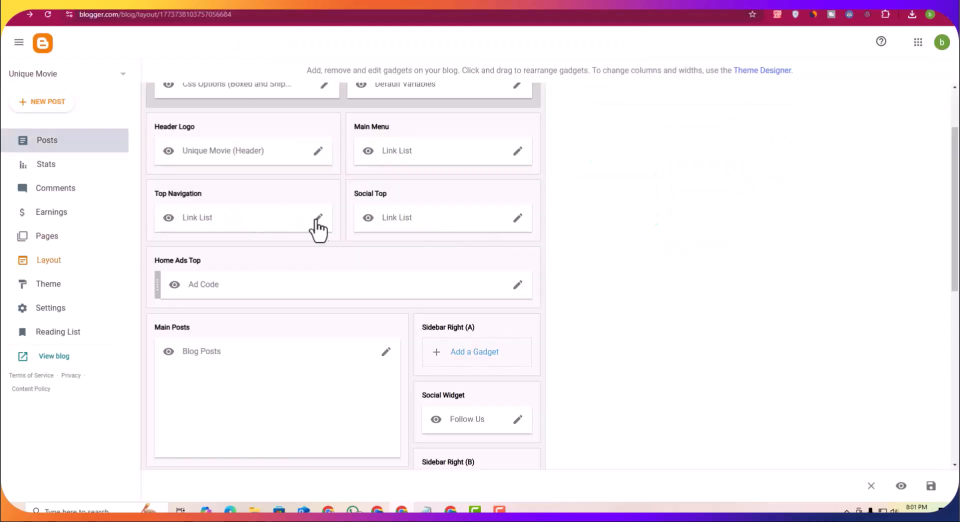
{"action": "left_click", "coordinate": [317, 219]}
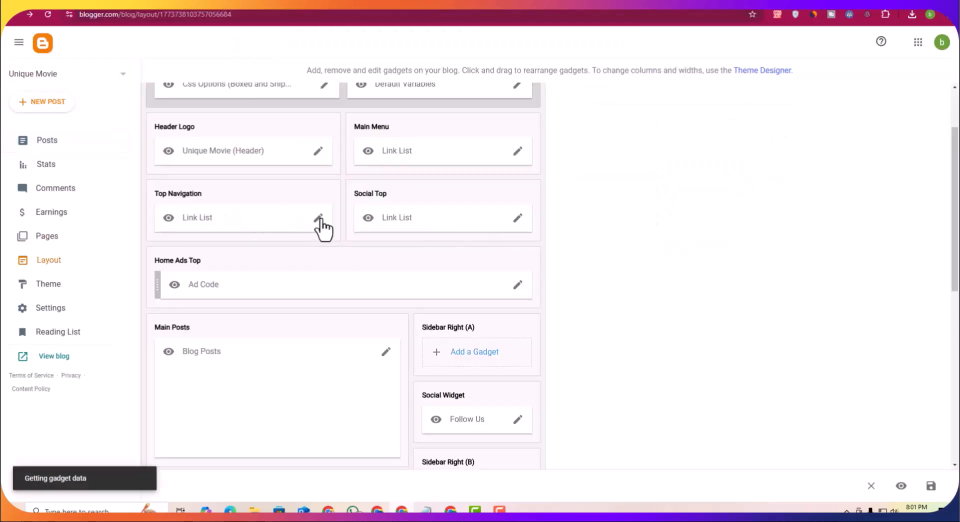
{"action": "scroll", "coordinate": [480, 310], "scroll_direction": "down", "scroll_amount": 2}
{"action": "scroll", "coordinate": [550, 330], "scroll_direction": "down", "scroll_amount": 1}
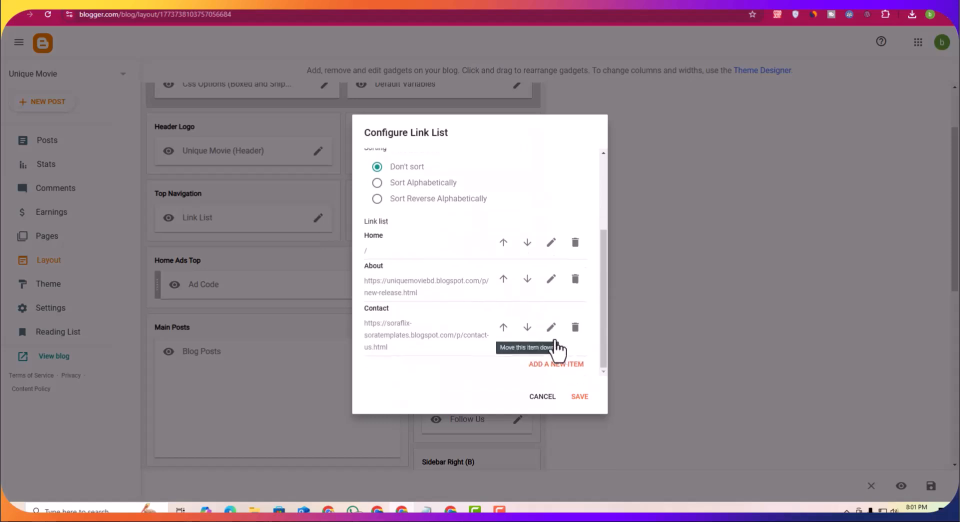
{"action": "left_click", "coordinate": [552, 326]}
{"action": "scroll", "coordinate": [464, 365], "scroll_direction": "down", "scroll_amount": 1}
{"action": "left_click", "coordinate": [476, 328]}
{"action": "key", "text": "ctrl+a"}
{"action": "key", "text": "ctrl+v"}
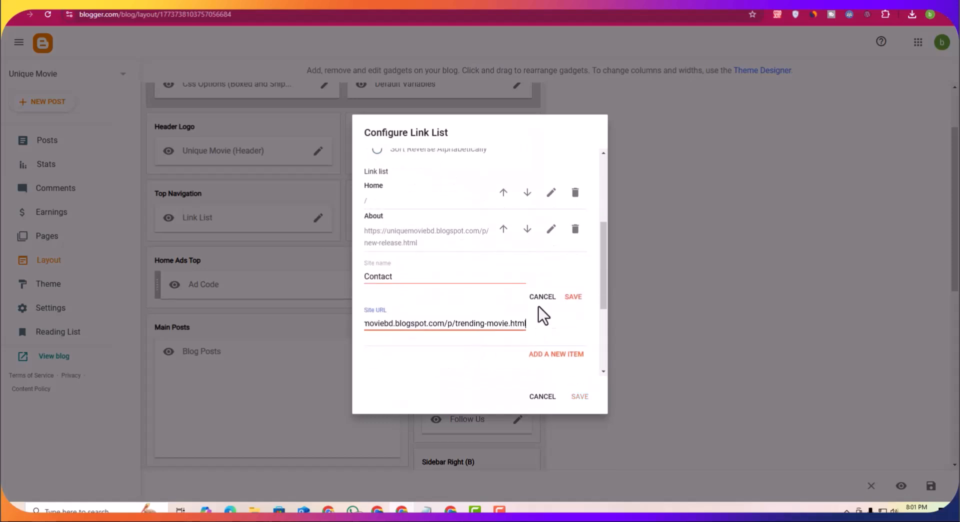
{"action": "left_click", "coordinate": [573, 296]}
{"action": "left_click", "coordinate": [578, 397]}
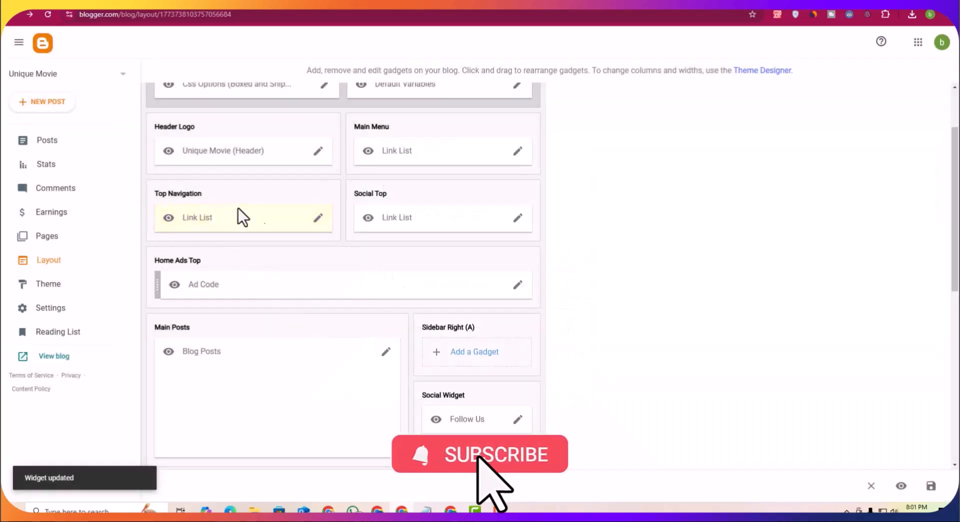
{"action": "scroll", "coordinate": [293, 248], "scroll_direction": "down", "scroll_amount": 3}
{"action": "scroll", "coordinate": [308, 253], "scroll_direction": "up", "scroll_amount": 3}
{"action": "scroll", "coordinate": [311, 260], "scroll_direction": "down", "scroll_amount": 1}
{"action": "scroll", "coordinate": [254, 259], "scroll_direction": "up", "scroll_amount": 1}
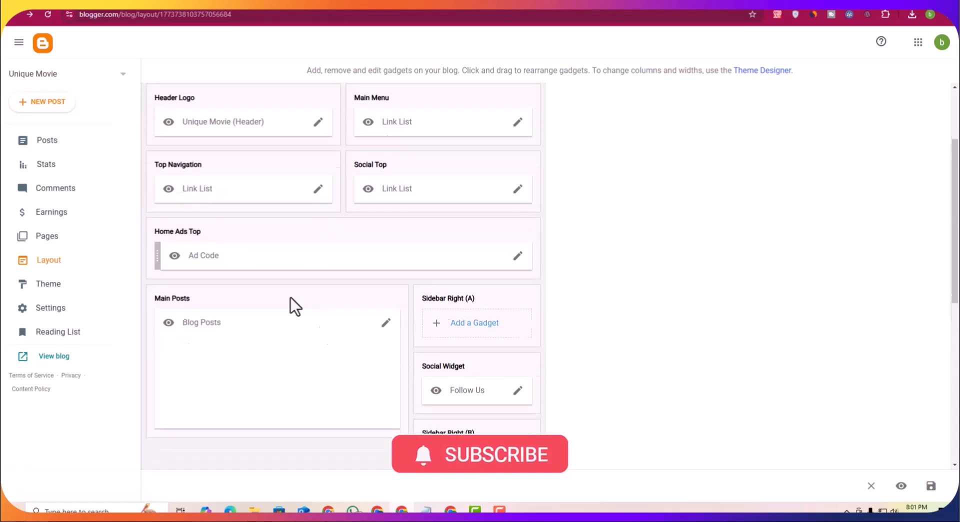
{"action": "scroll", "coordinate": [254, 260], "scroll_direction": "down", "scroll_amount": 7}
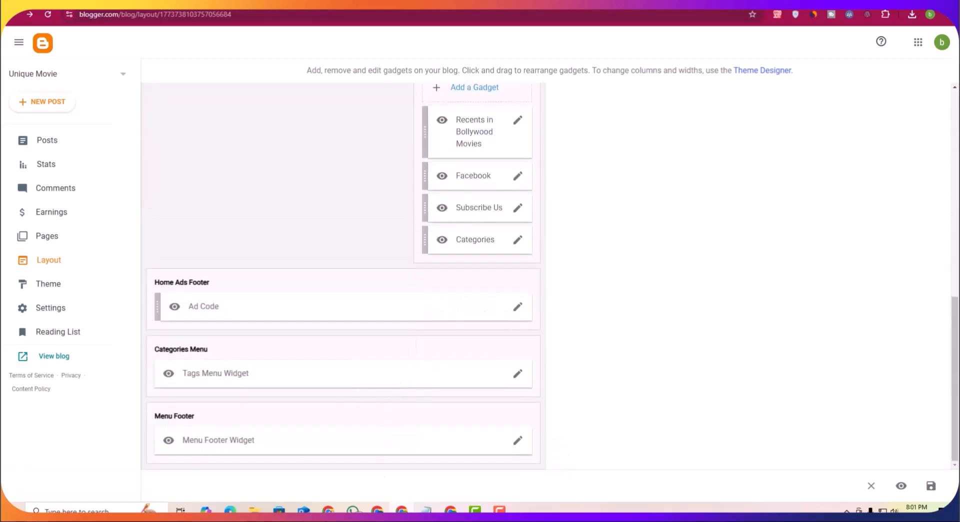
Step: Save the layout arrangement
{"action": "left_click", "coordinate": [930, 486]}
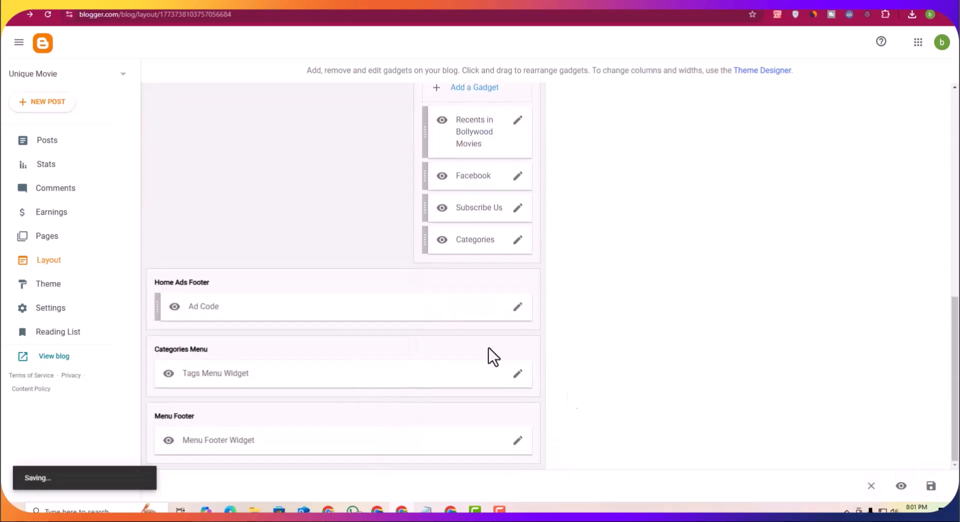
{"action": "scroll", "coordinate": [169, 252], "scroll_direction": "up", "scroll_amount": 3}
{"action": "scroll", "coordinate": [445, 308], "scroll_direction": "up", "scroll_amount": 3}
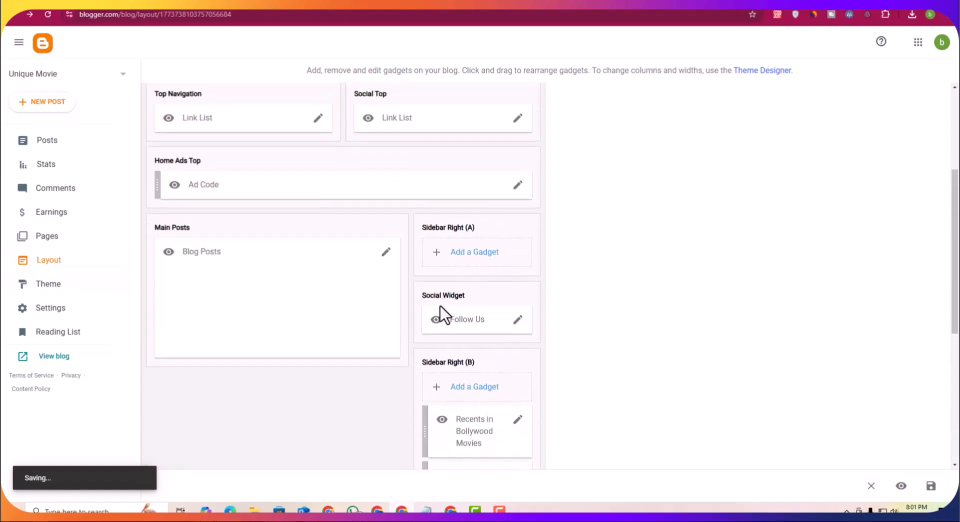
{"action": "scroll", "coordinate": [411, 290], "scroll_direction": "up", "scroll_amount": 3}
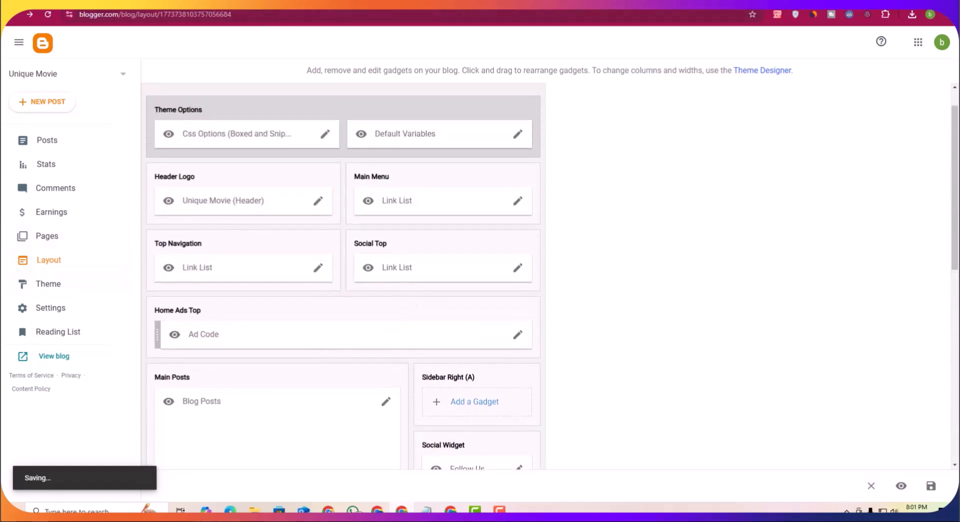
Step: View the live blog and examine the category tag menu in its footer
{"action": "left_click", "coordinate": [29, 14]}
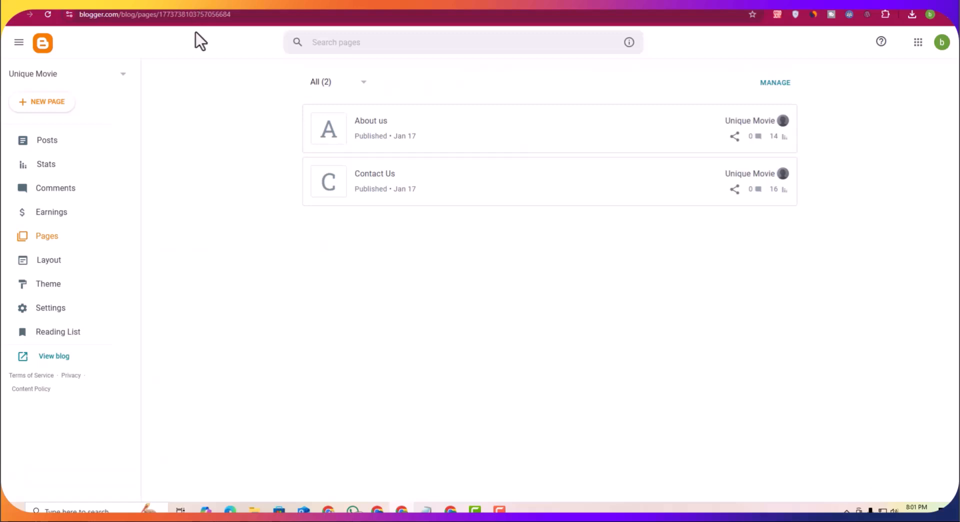
{"action": "left_click", "coordinate": [54, 356]}
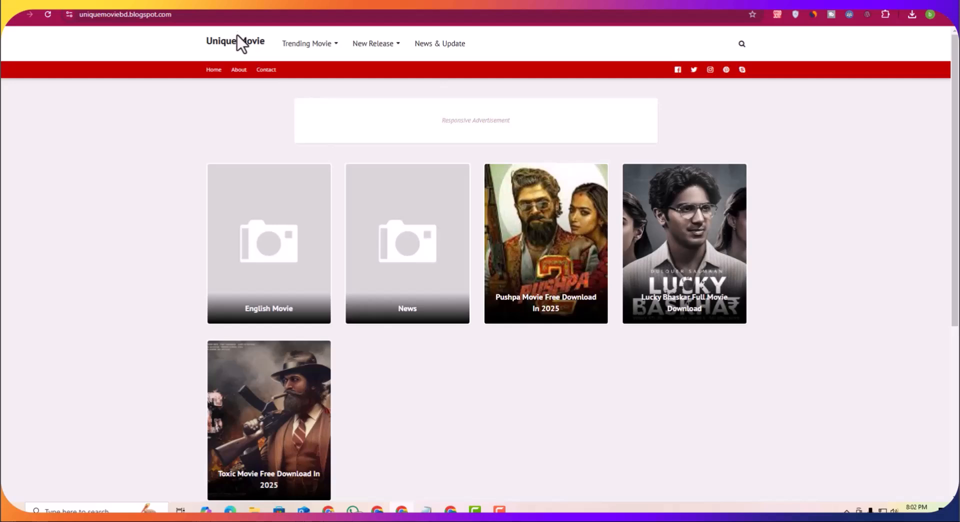
{"action": "scroll", "coordinate": [641, 307], "scroll_direction": "down", "scroll_amount": 5}
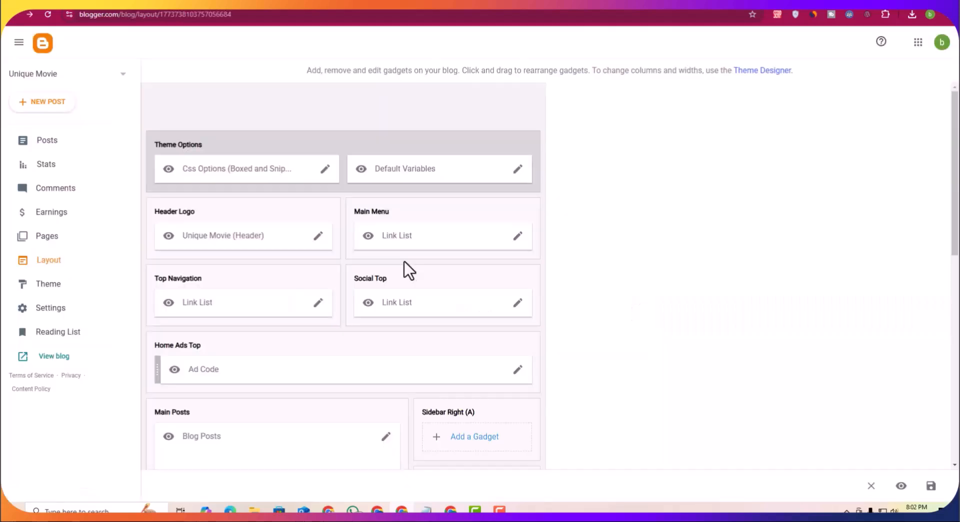
{"action": "scroll", "coordinate": [404, 262], "scroll_direction": "down", "scroll_amount": 5}
{"action": "scroll", "coordinate": [460, 343], "scroll_direction": "down", "scroll_amount": 4}
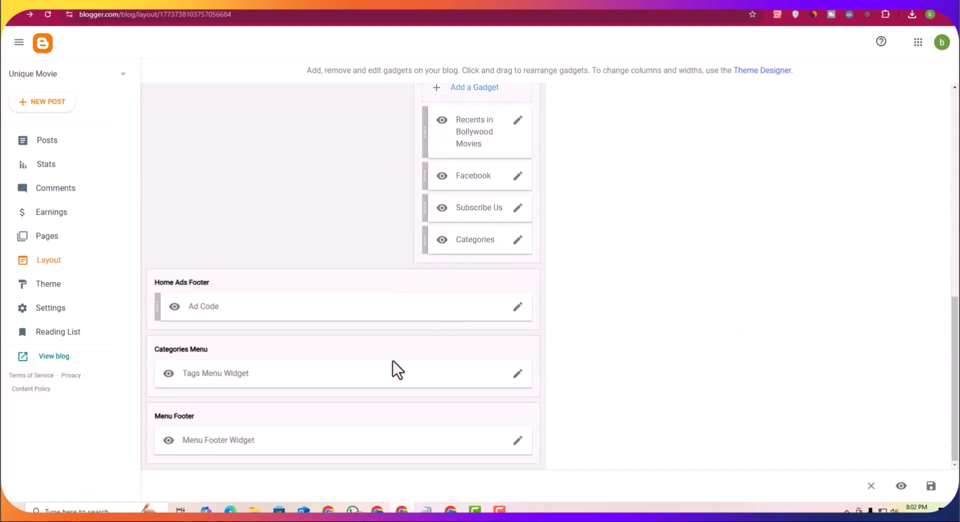
Step: Open the Tags Menu Widget link list under Categories Menu and review its category links
{"action": "left_click", "coordinate": [517, 377]}
{"action": "scroll", "coordinate": [430, 305], "scroll_direction": "down", "scroll_amount": 2}
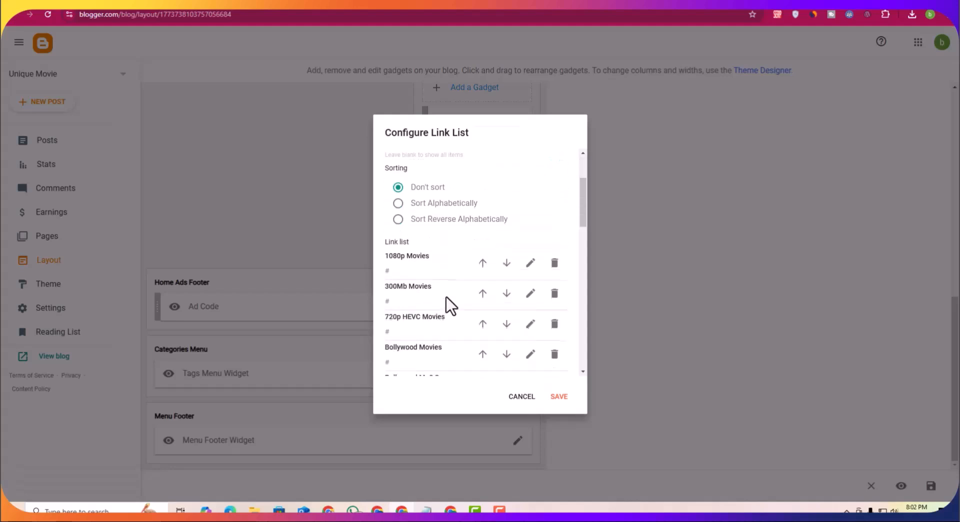
{"action": "scroll", "coordinate": [450, 295], "scroll_direction": "down", "scroll_amount": 1}
{"action": "scroll", "coordinate": [460, 275], "scroll_direction": "down", "scroll_amount": 4}
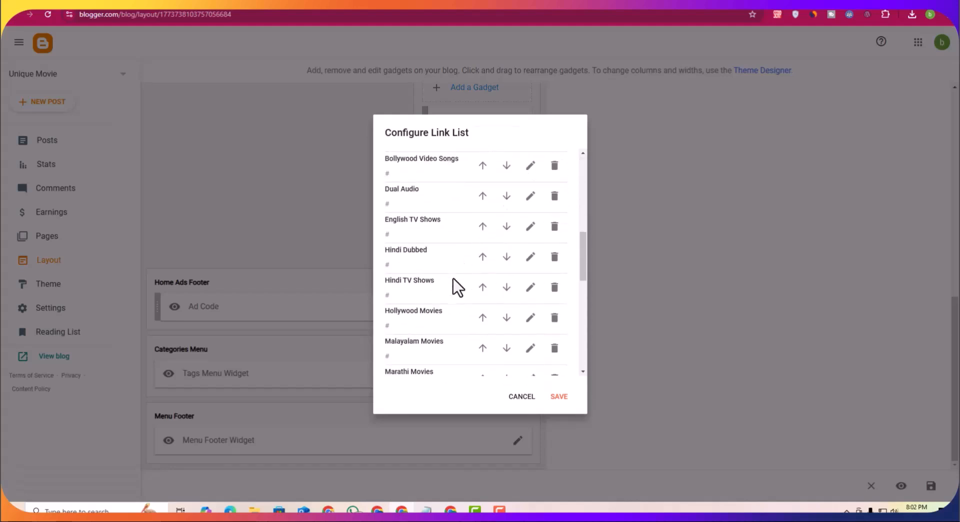
{"action": "scroll", "coordinate": [455, 320], "scroll_direction": "down", "scroll_amount": 4}
{"action": "scroll", "coordinate": [508, 337], "scroll_direction": "down", "scroll_amount": 4}
{"action": "scroll", "coordinate": [518, 307], "scroll_direction": "up", "scroll_amount": 10}
{"action": "scroll", "coordinate": [512, 332], "scroll_direction": "down", "scroll_amount": 10}
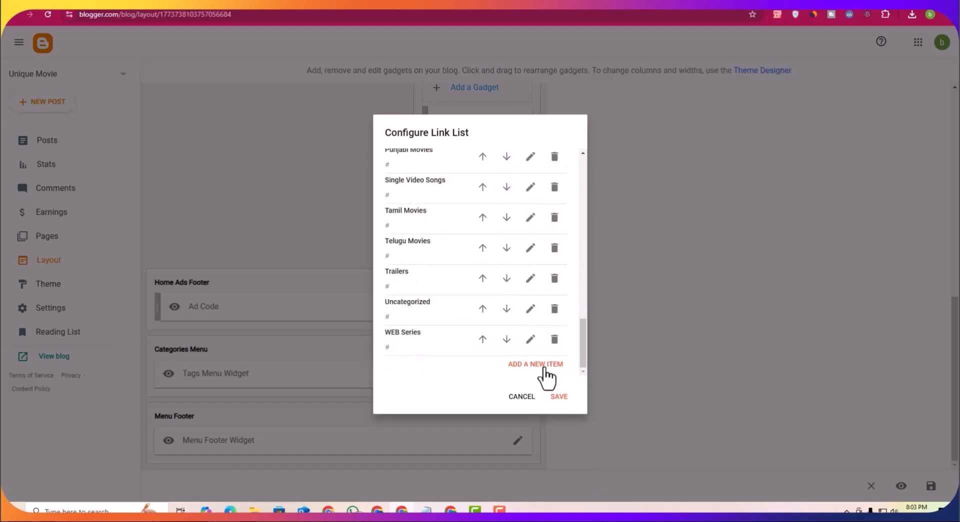
{"action": "scroll", "coordinate": [414, 252], "scroll_direction": "up", "scroll_amount": 11}
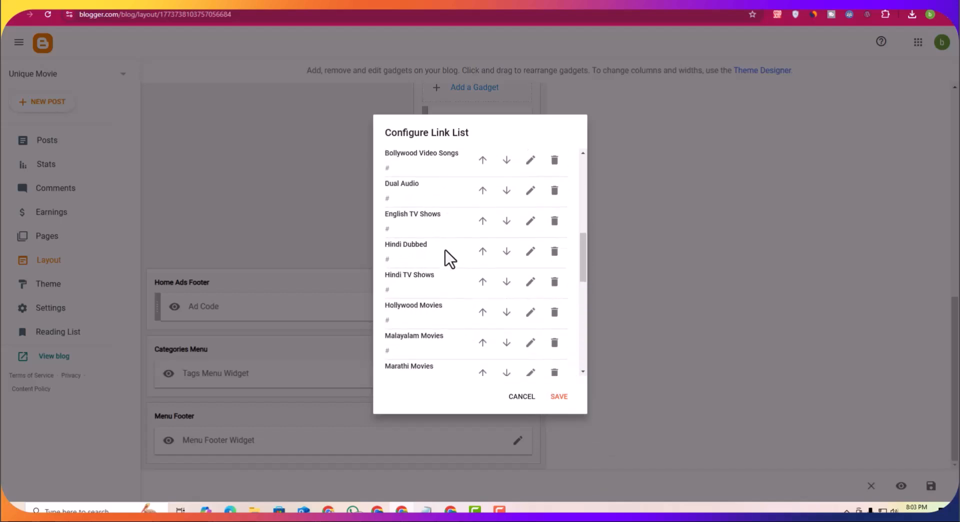
{"action": "scroll", "coordinate": [484, 246], "scroll_direction": "up", "scroll_amount": 3}
{"action": "scroll", "coordinate": [489, 262], "scroll_direction": "down", "scroll_amount": 2}
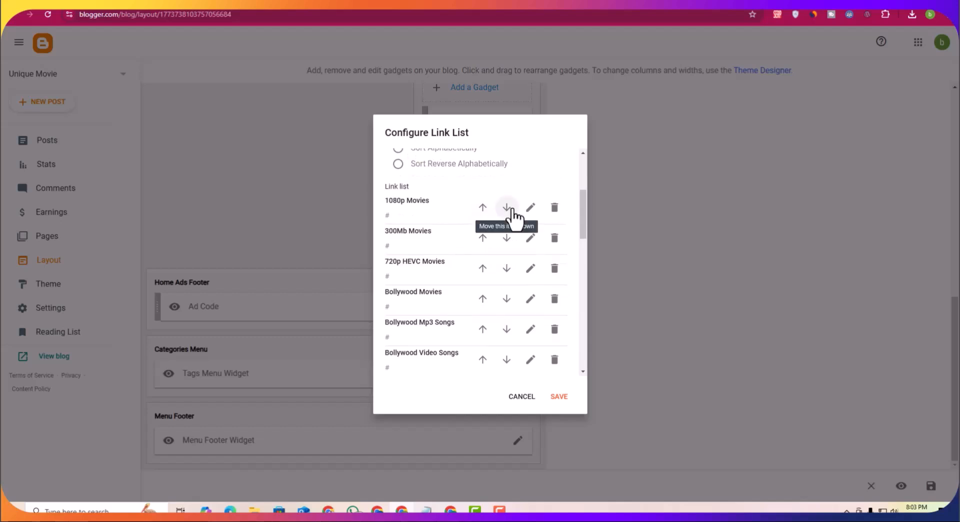
{"action": "scroll", "coordinate": [520, 285], "scroll_direction": "up", "scroll_amount": 2}
{"action": "scroll", "coordinate": [474, 266], "scroll_direction": "down", "scroll_amount": 1}
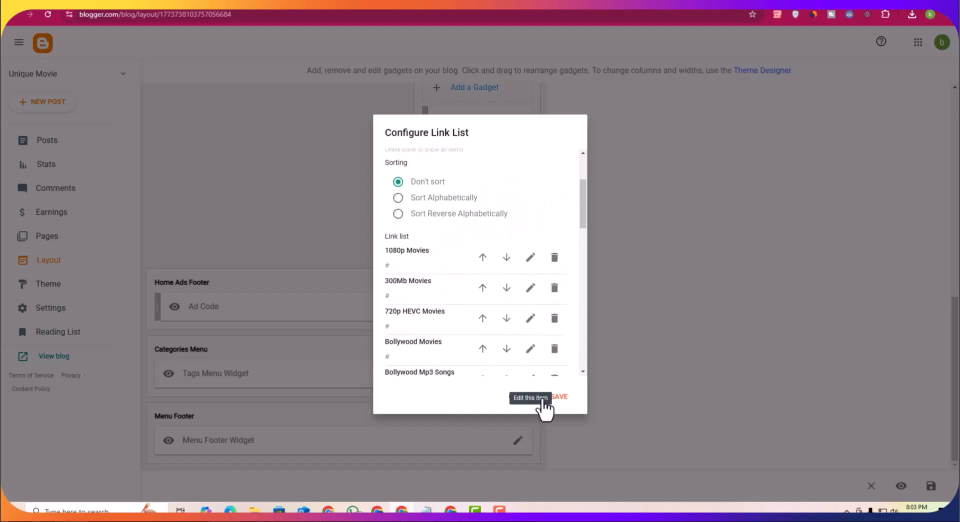